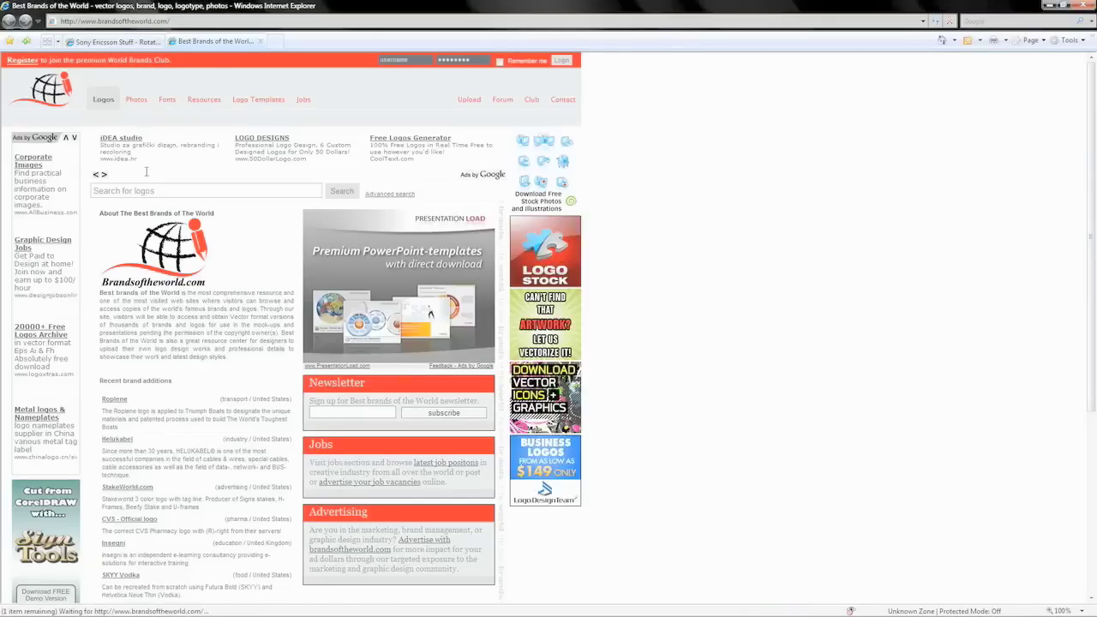
- Search the logo site for CRUZ AZUL and open the Cruz Azul logo page
text(CRUZ AZUL)
click(328, 191)
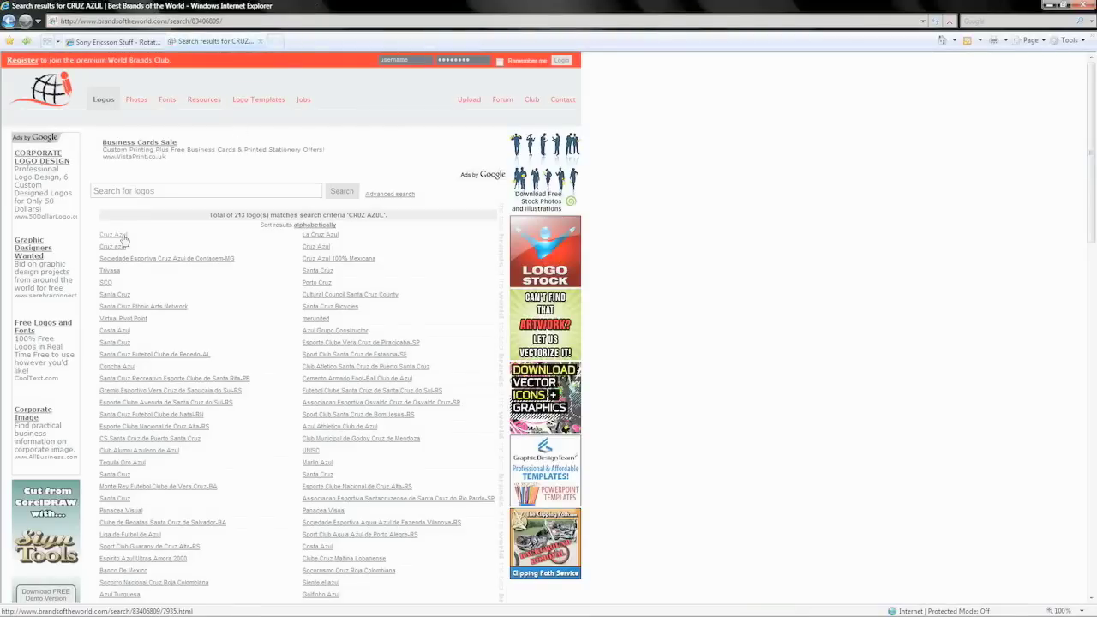
click(121, 239)
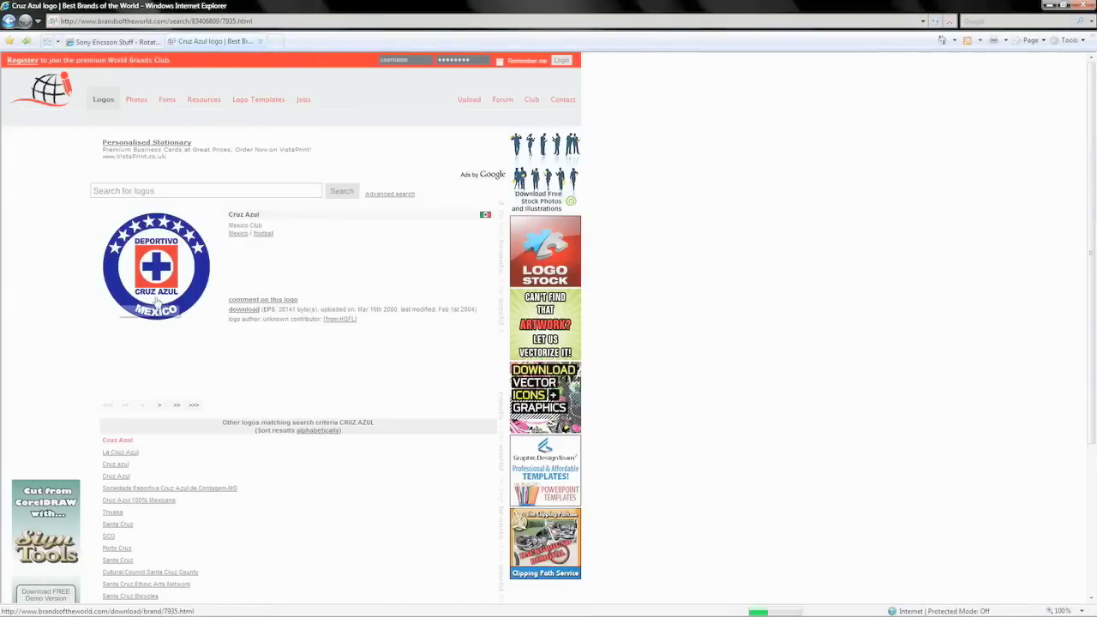
- In a new tab, search CRUZ AZUL on English Wikipedia and open the club logo's image page
click(275, 41)
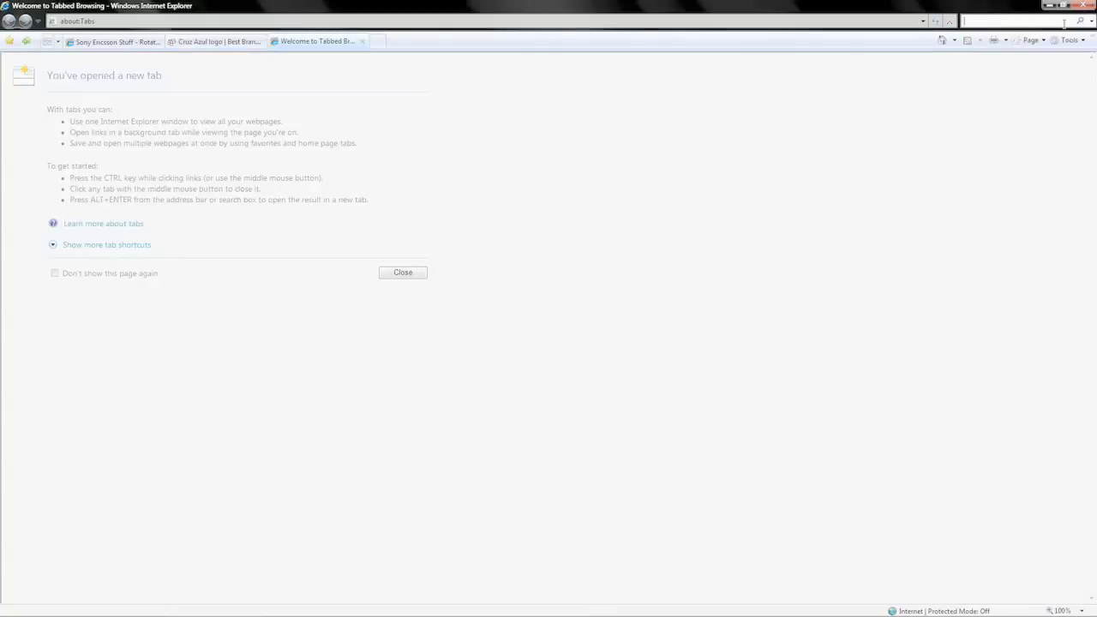
text(7)
click(1091, 21)
click(1091, 21)
key(BackSpace)
key(BackSpace)
click(1091, 20)
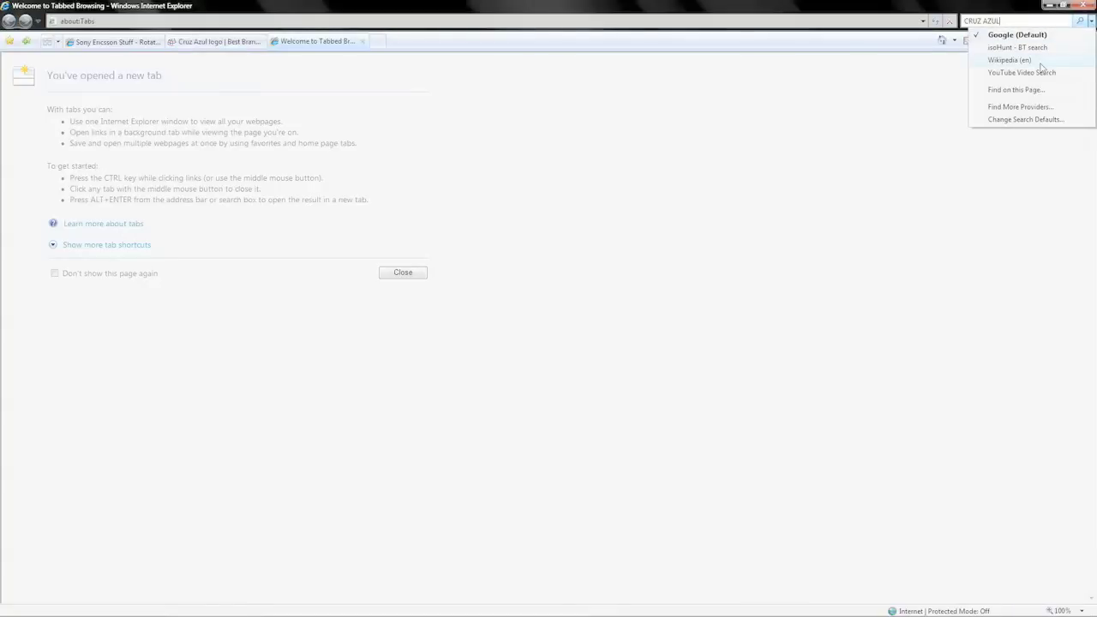
click(1011, 60)
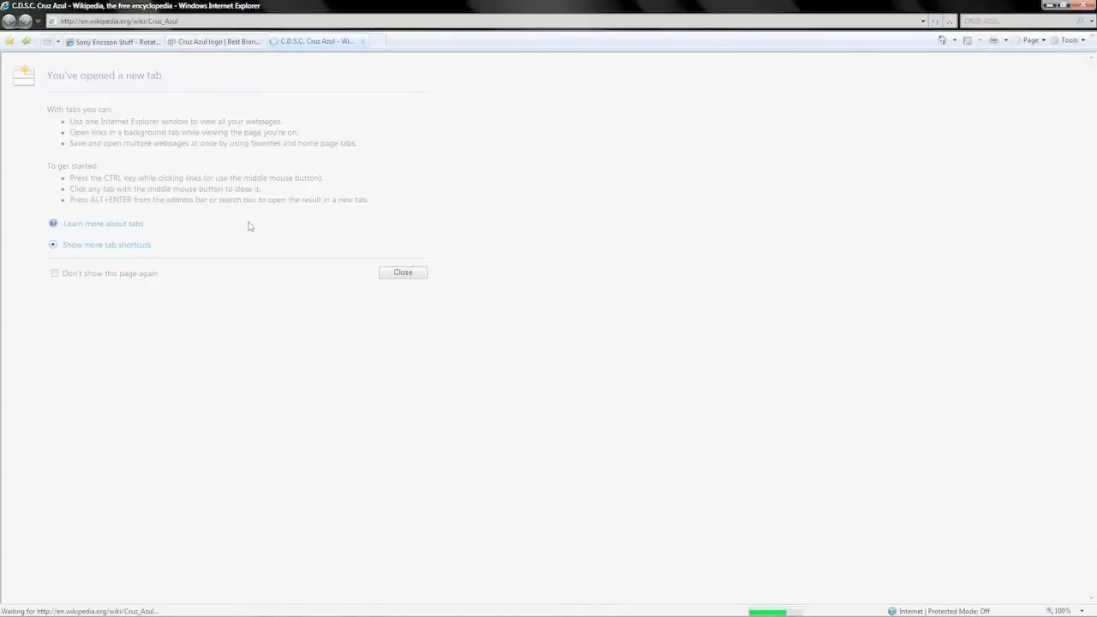
click(948, 223)
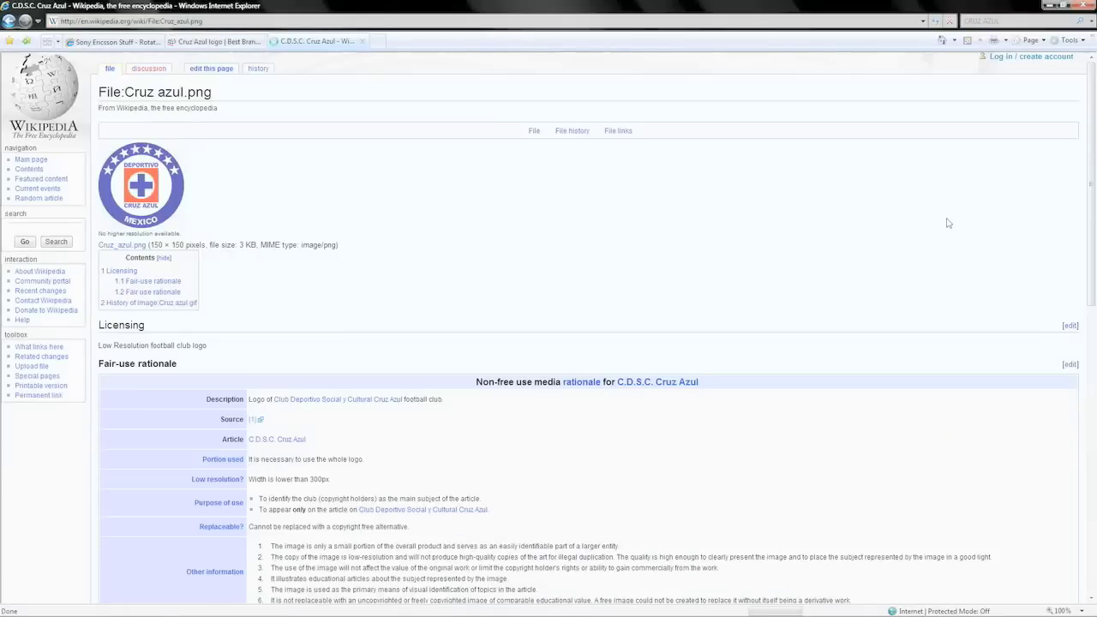
- Return to the Cruz Azul logo page and start its download
click(199, 42)
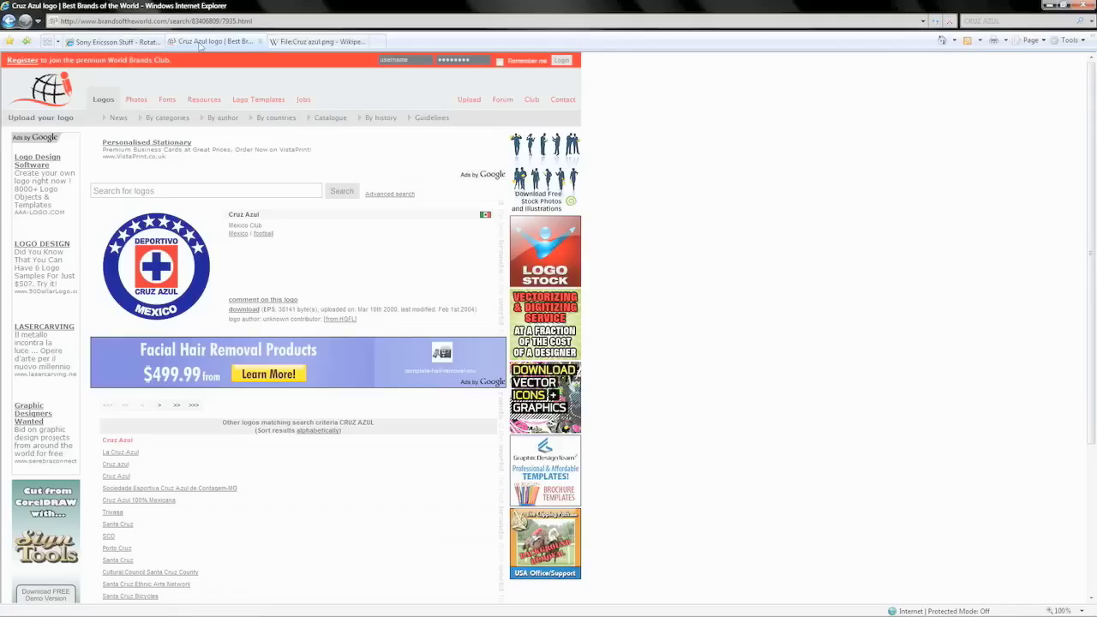
scroll(254, 246, down, 2)
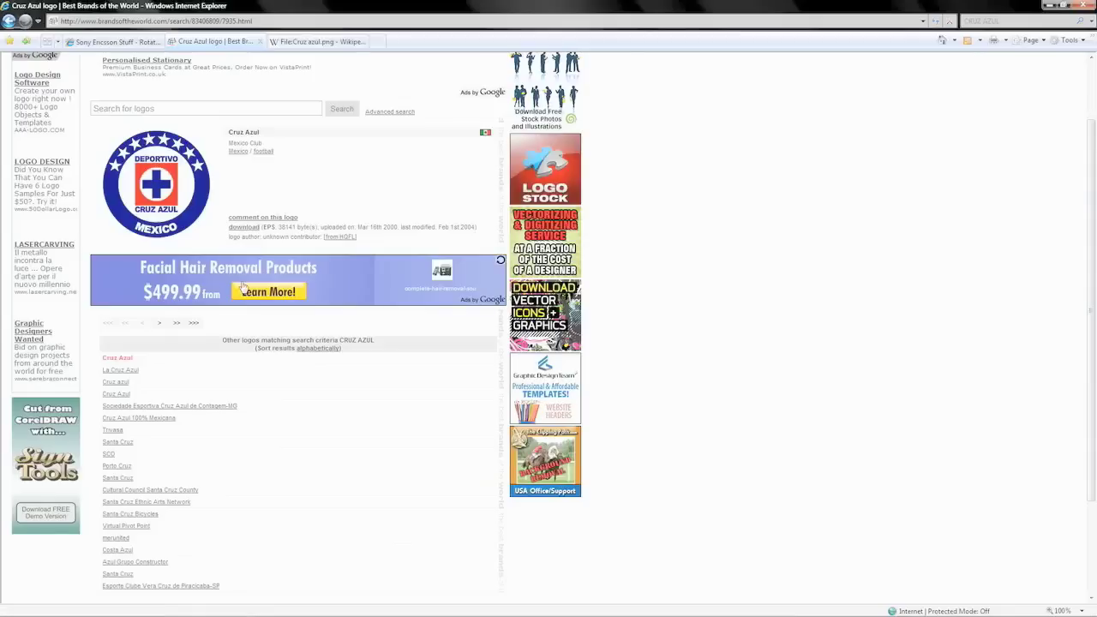
click(254, 232)
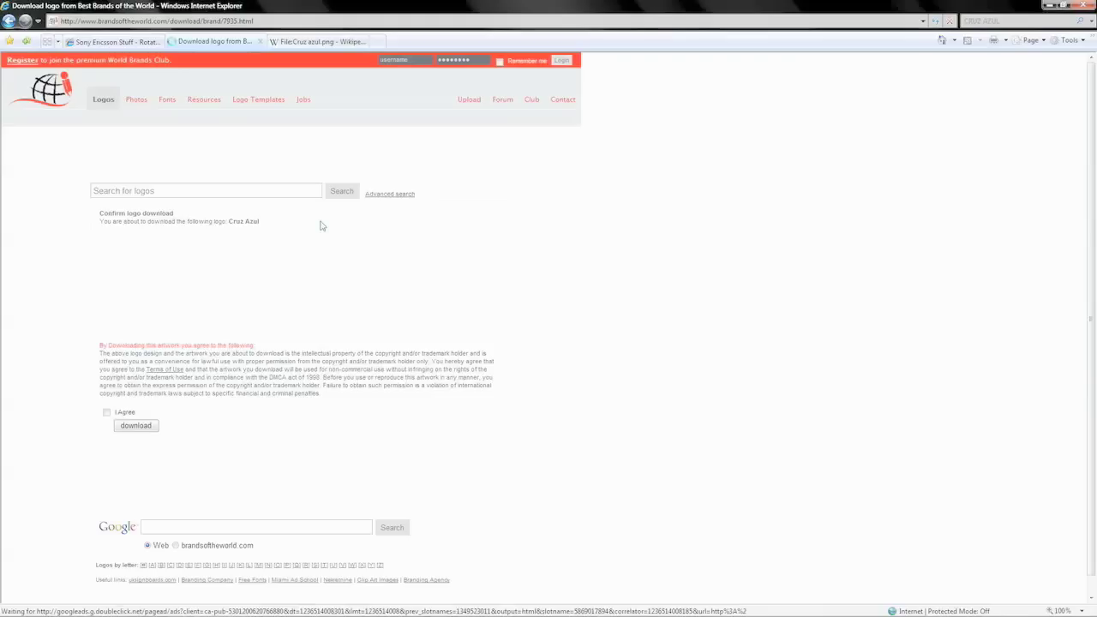
- Agree to the terms and fetch the Cruz Azul logo file for saving
click(105, 414)
click(135, 424)
click(189, 238)
click(565, 317)
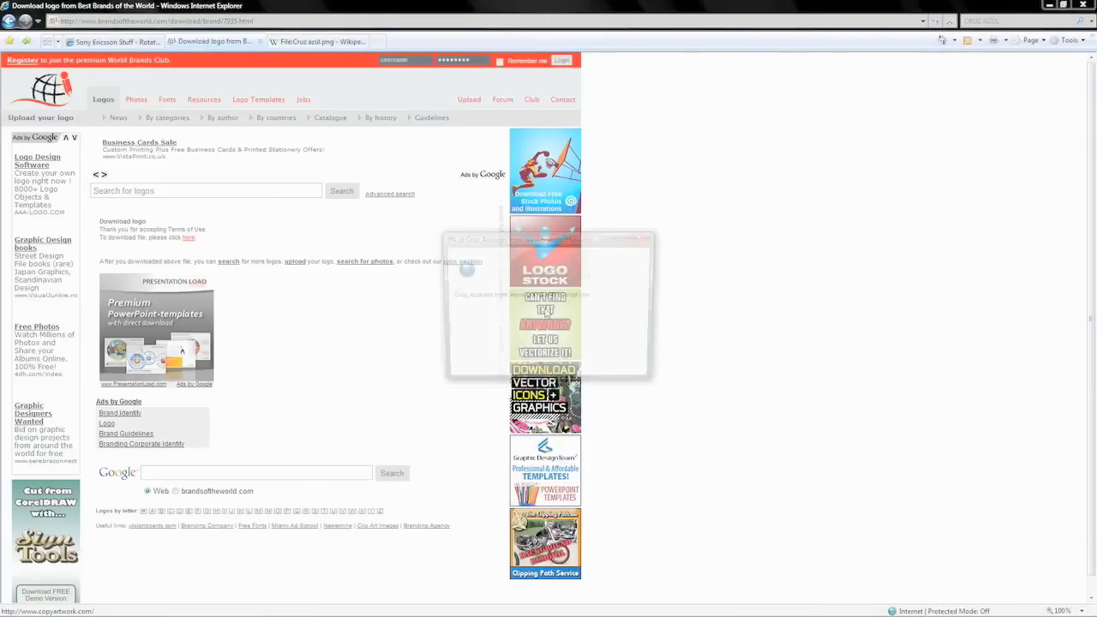
- Save Cruz_Azul.eps to Work (D:) > Web Design v2 > SE-Stuff > Rotating Logos, then close the download tab
click(472, 361)
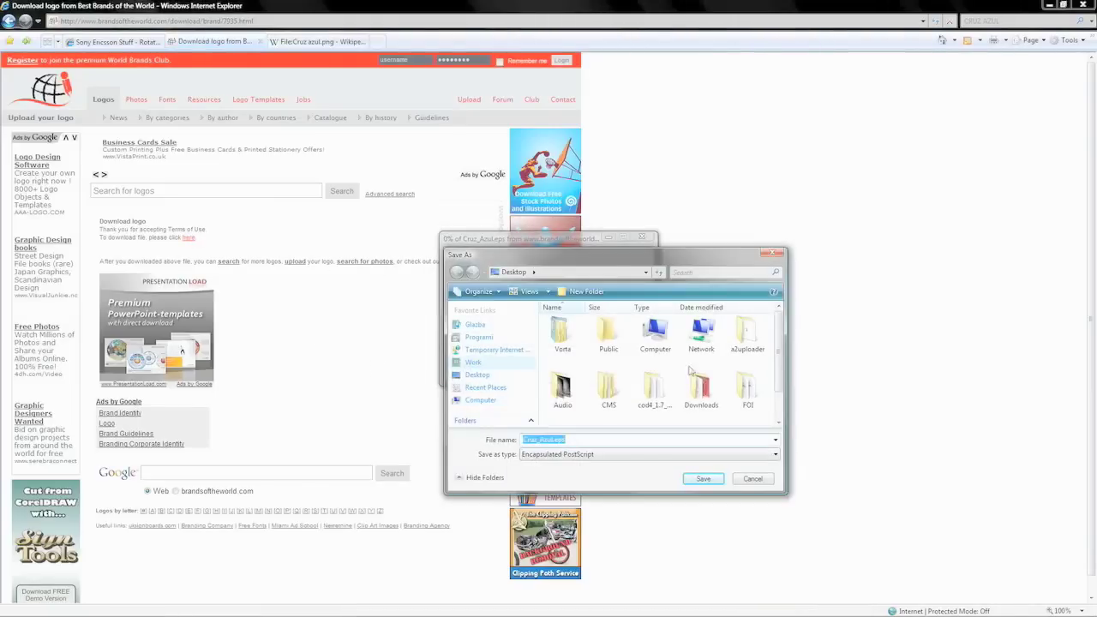
scroll(775, 407, down, 2)
scroll(775, 407, down, 1)
double_click(608, 412)
drag(783, 492, 866, 571)
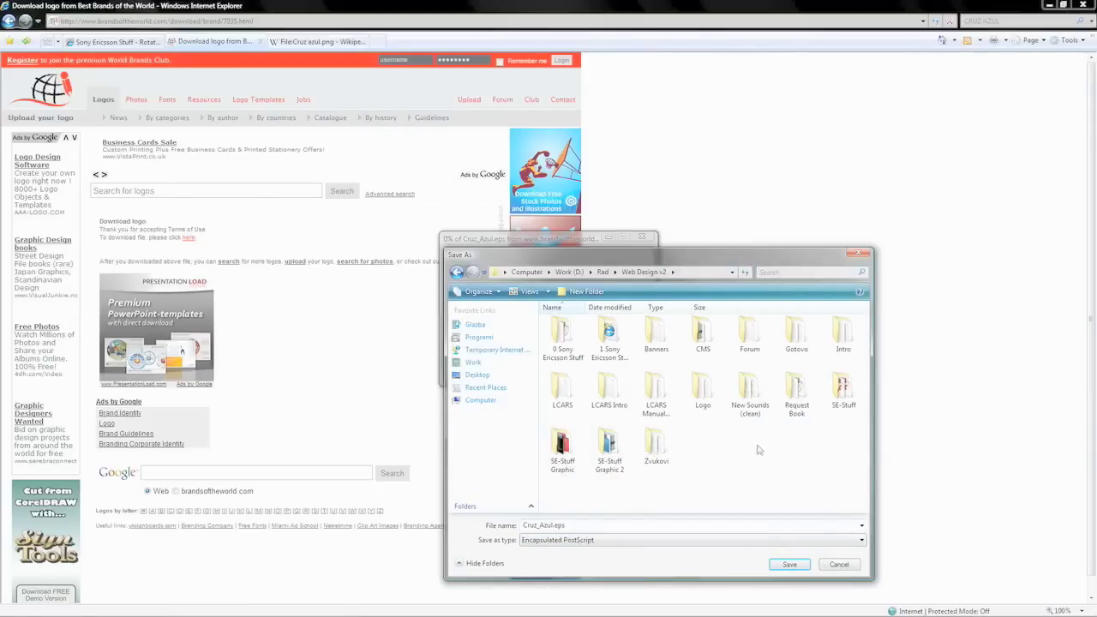
double_click(843, 394)
scroll(840, 412, down, 3)
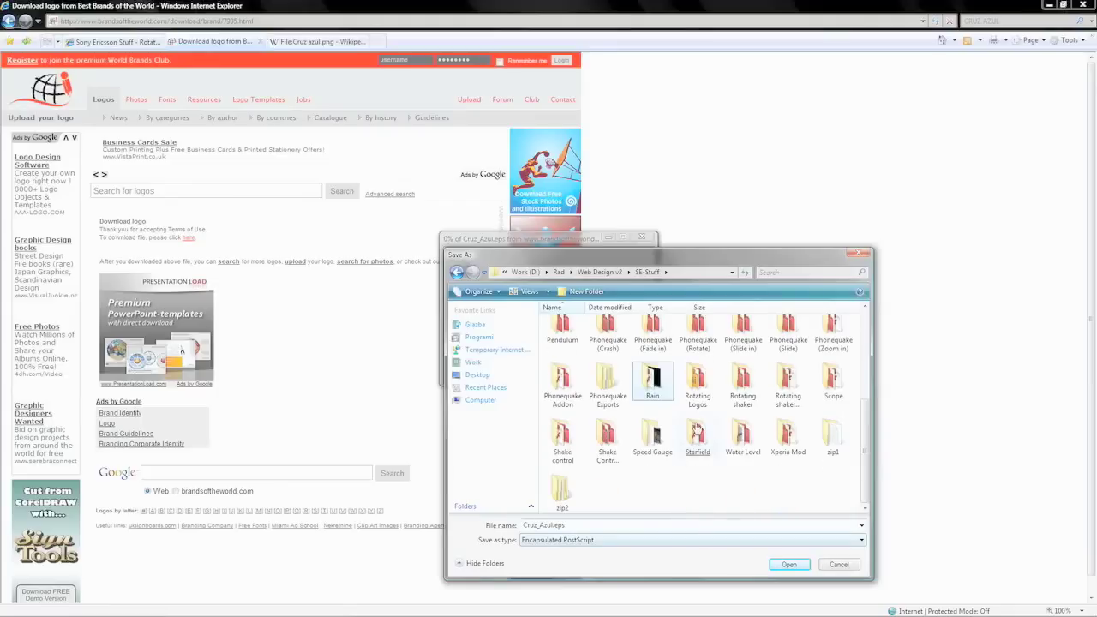
double_click(697, 382)
double_click(544, 525)
click(789, 565)
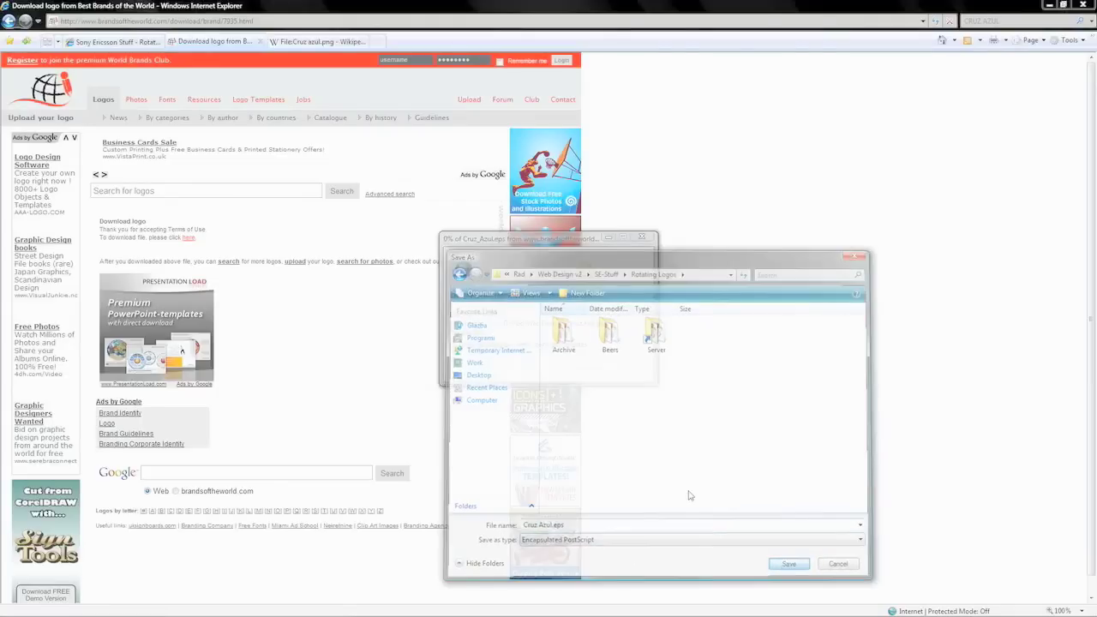
click(259, 41)
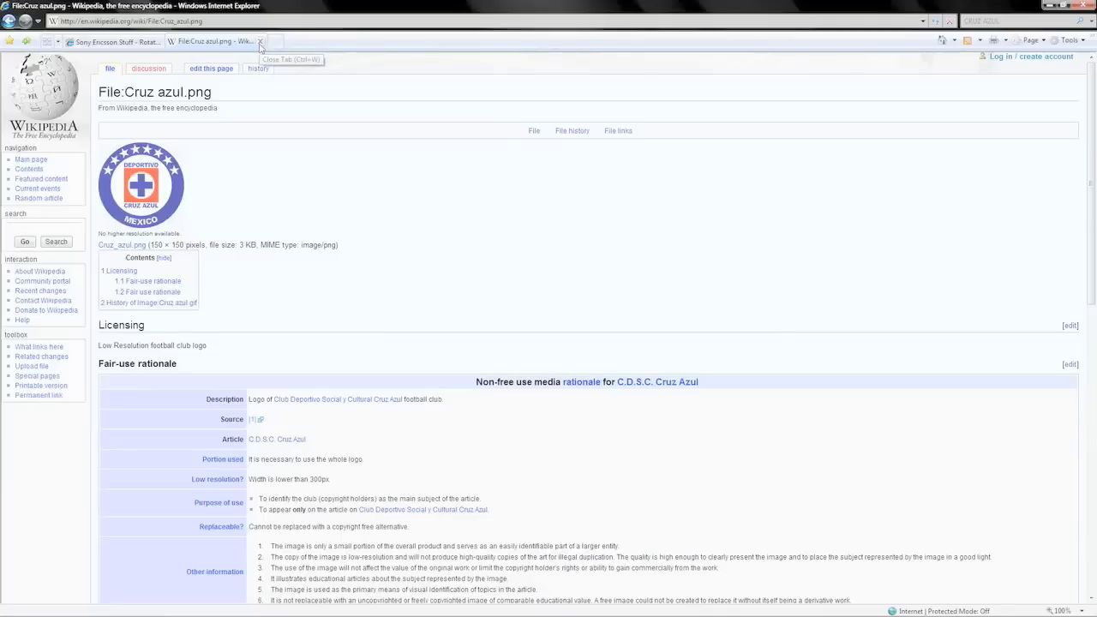
- Browse Explorer to Web Design v2 > SE-Stuff > Rotating Logos, check Cruz Azul.eps, and launch Illustrator
click(1051, 6)
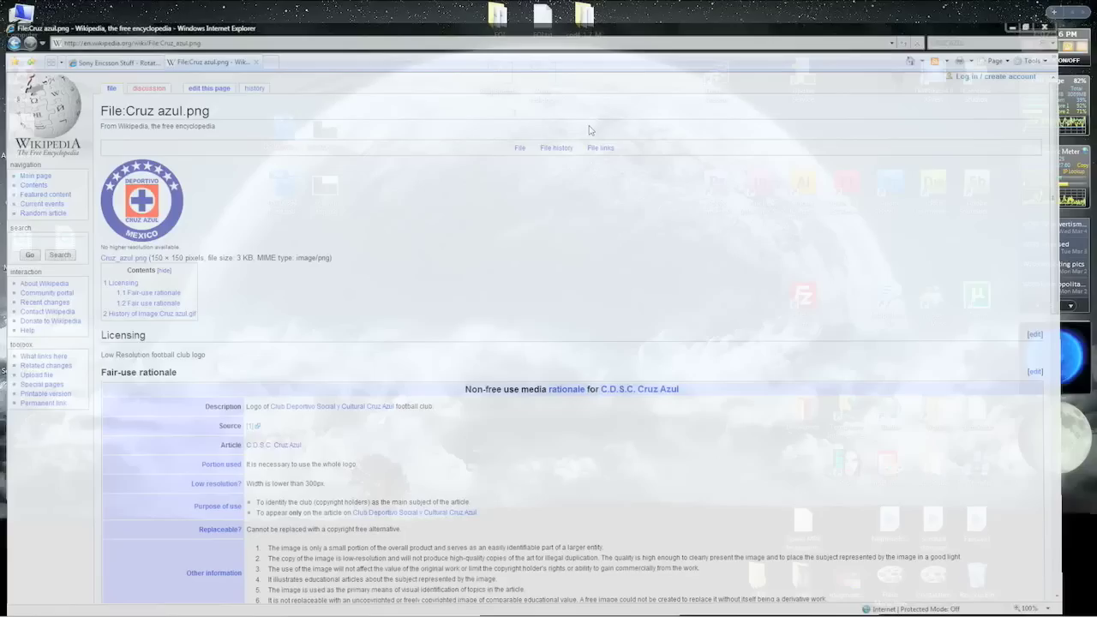
key(super+e)
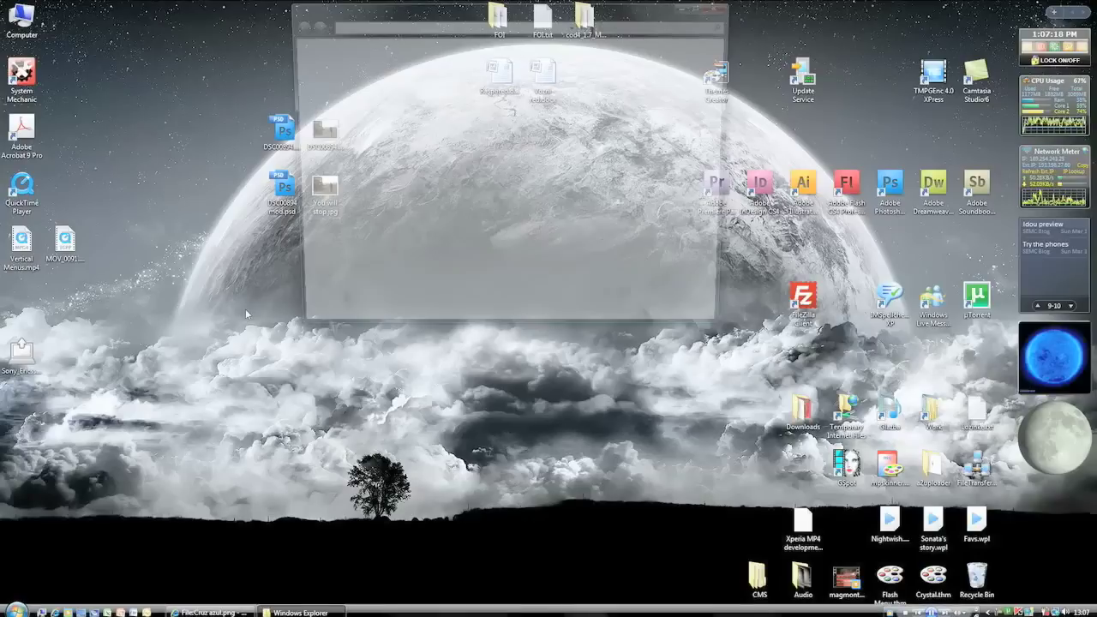
click(317, 114)
drag(480, 9, 354, 129)
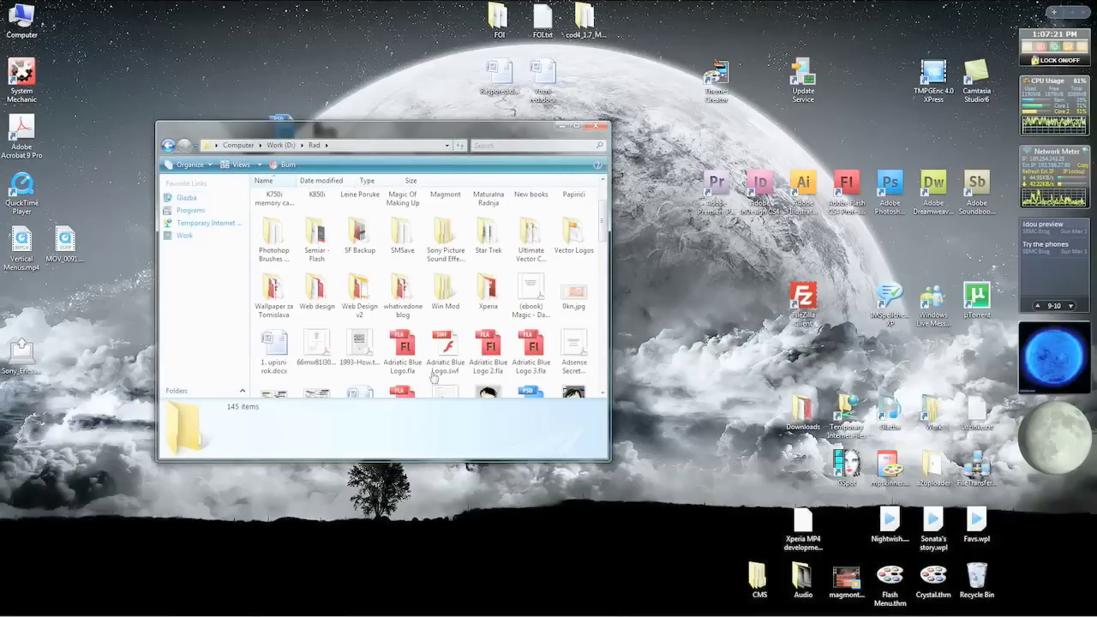
double_click(375, 292)
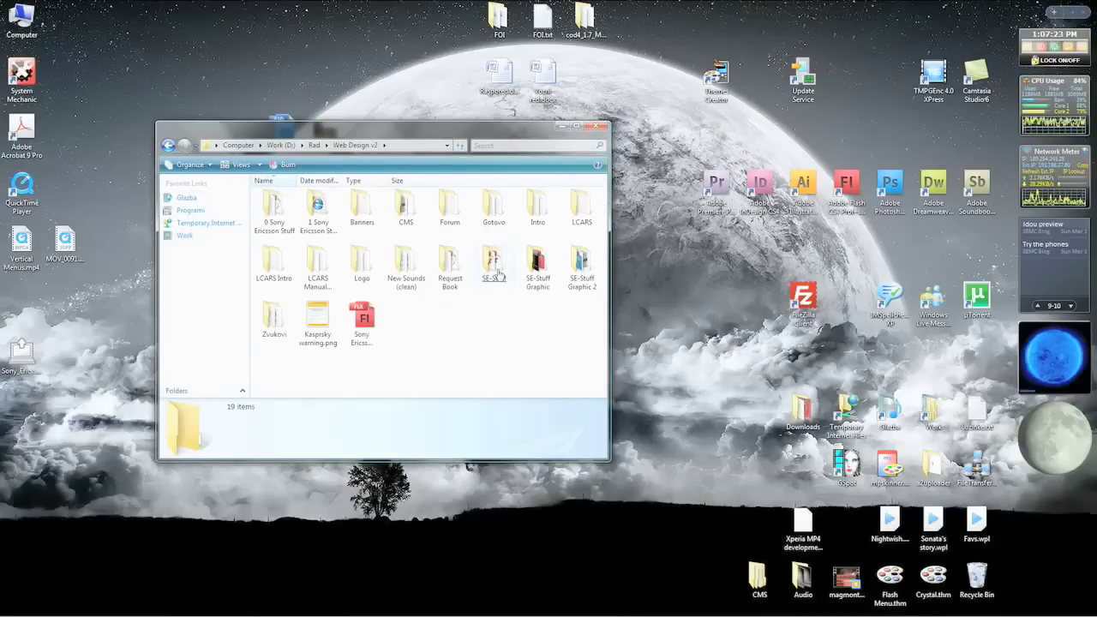
double_click(506, 269)
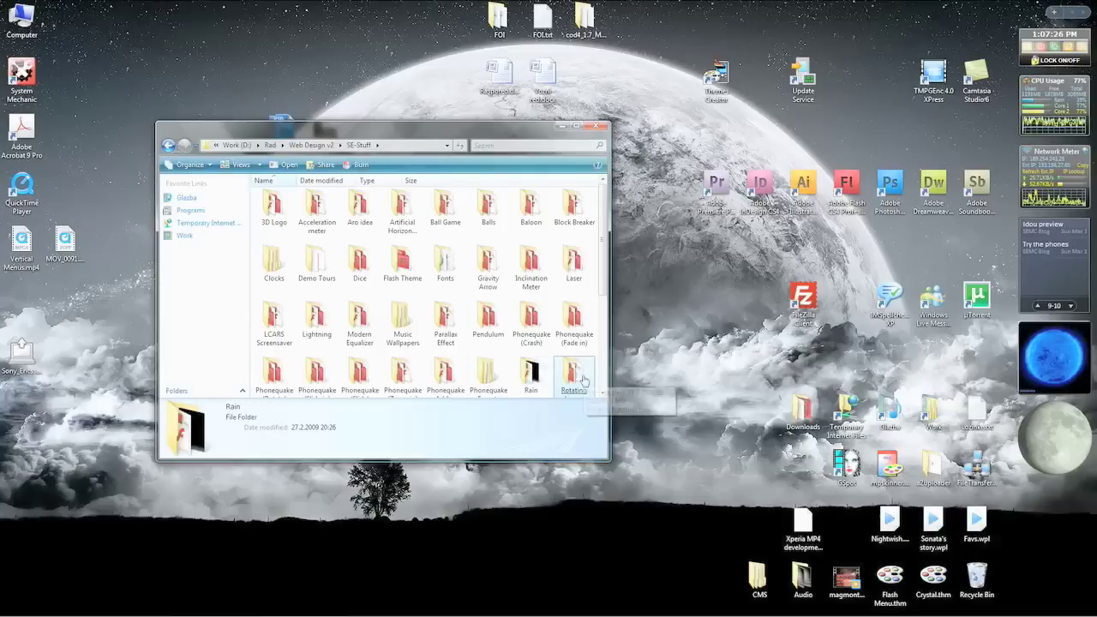
double_click(576, 378)
click(362, 206)
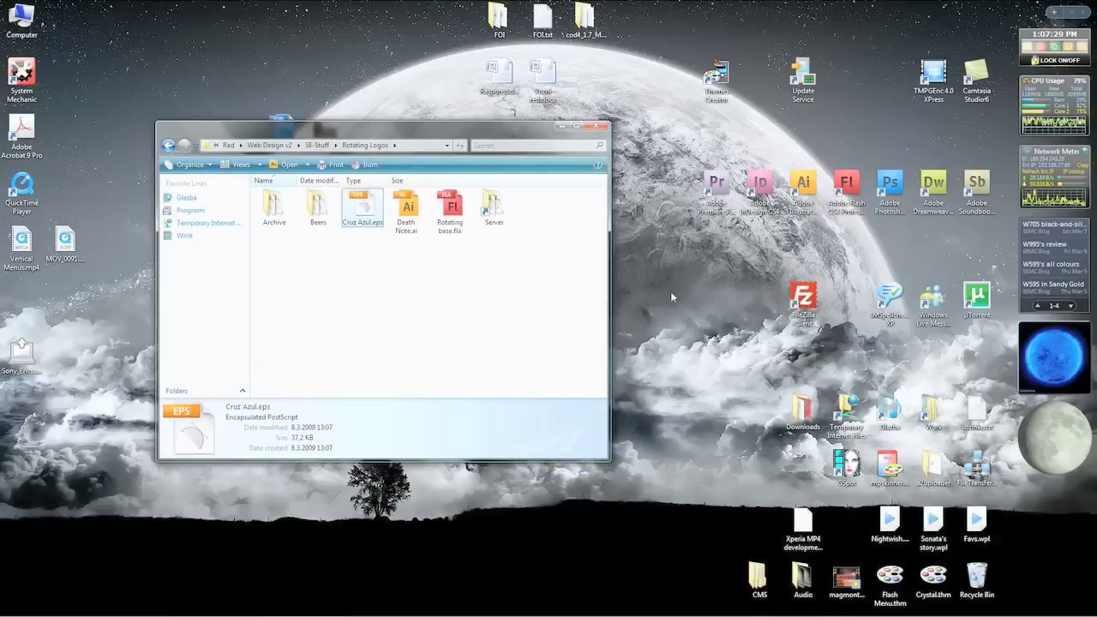
click(797, 192)
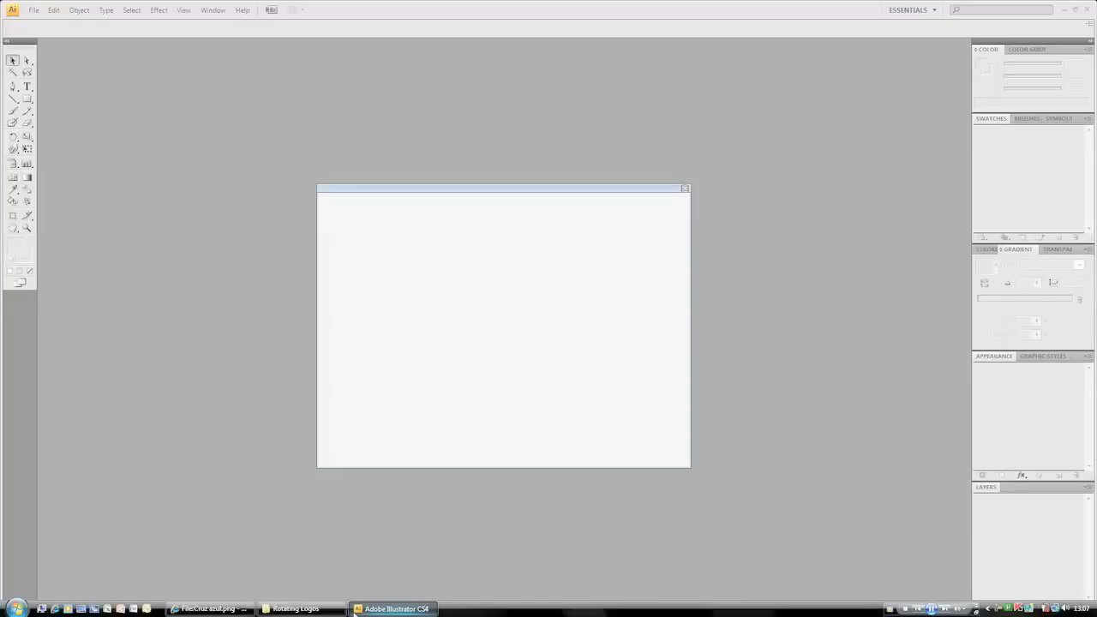
- Open Cruz Azul.eps in Illustrator and set its document colour mode to RGB
click(306, 609)
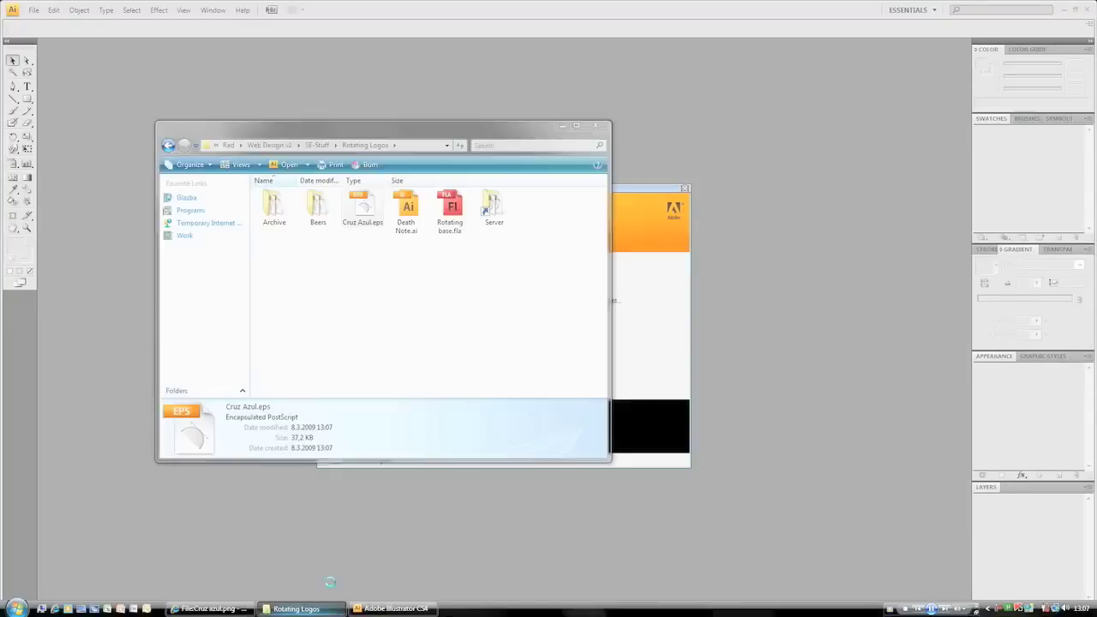
drag(369, 228, 348, 106)
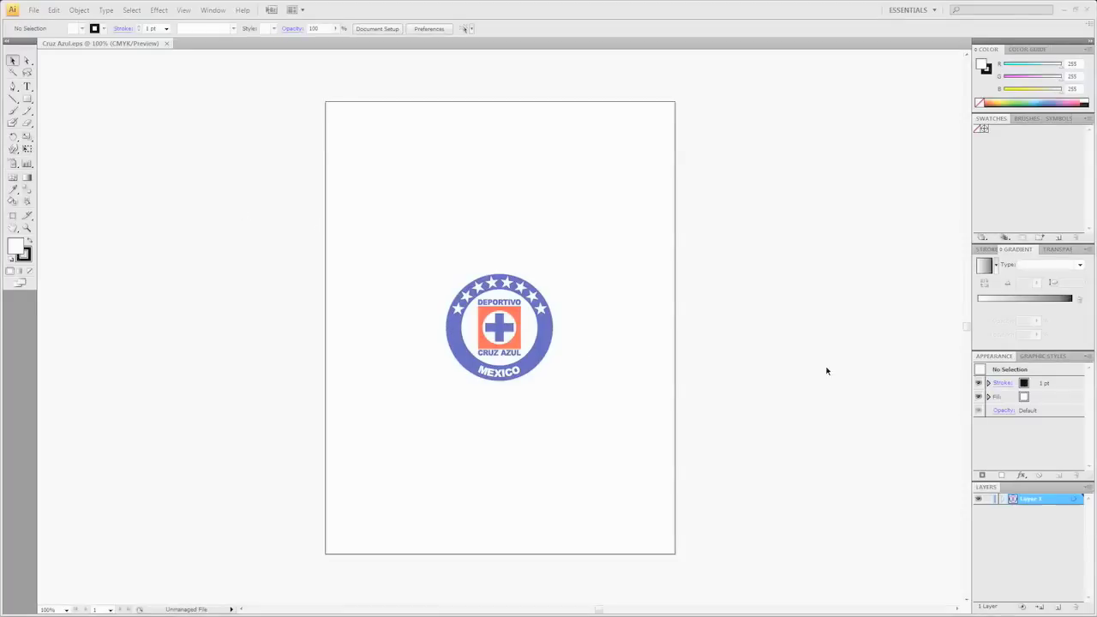
click(32, 10)
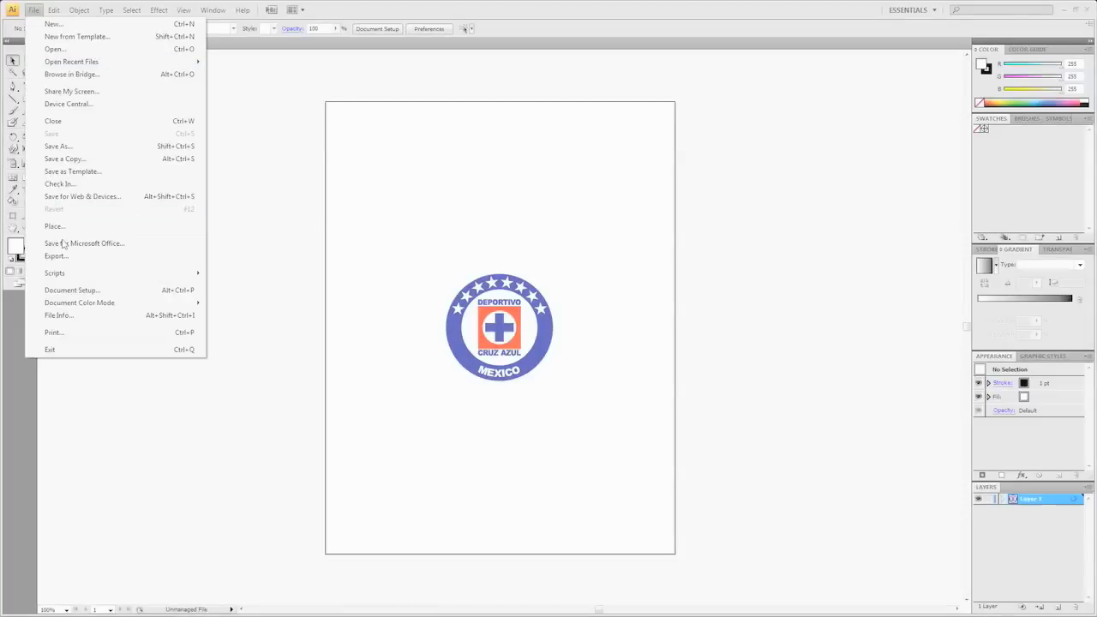
mouse_move(77, 306)
click(238, 313)
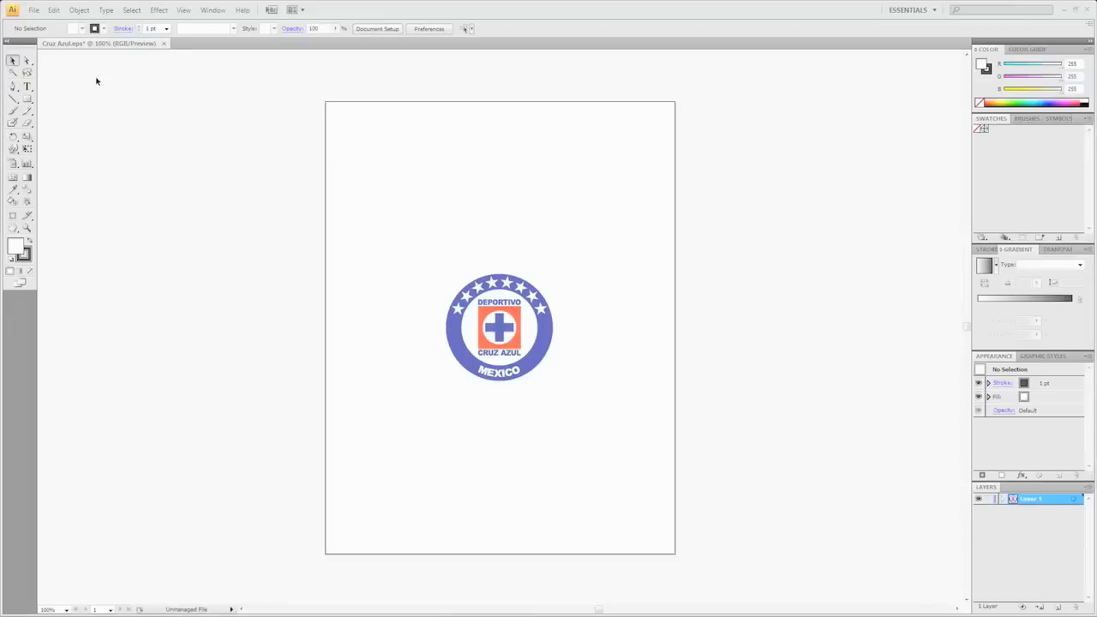
- Save the logo as Cruz Azul.ai with default options and close the document
click(32, 10)
click(66, 148)
click(288, 211)
click(660, 172)
click(1088, 11)
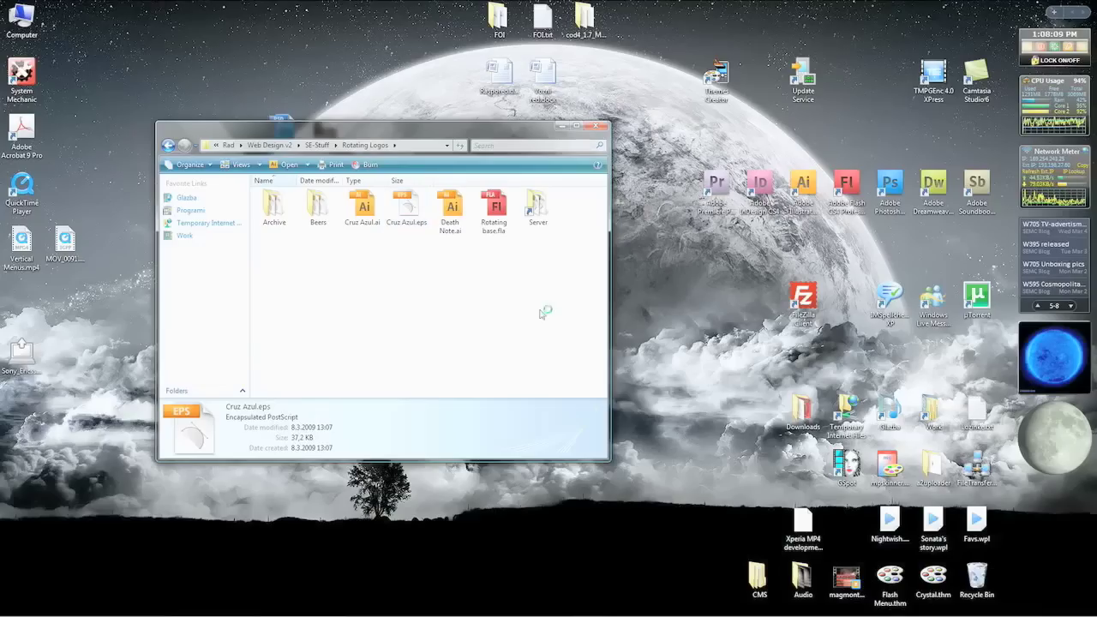
- Launch Adobe Flash CS4 and choose Remind Me Later on the product-improvement prompt
click(846, 193)
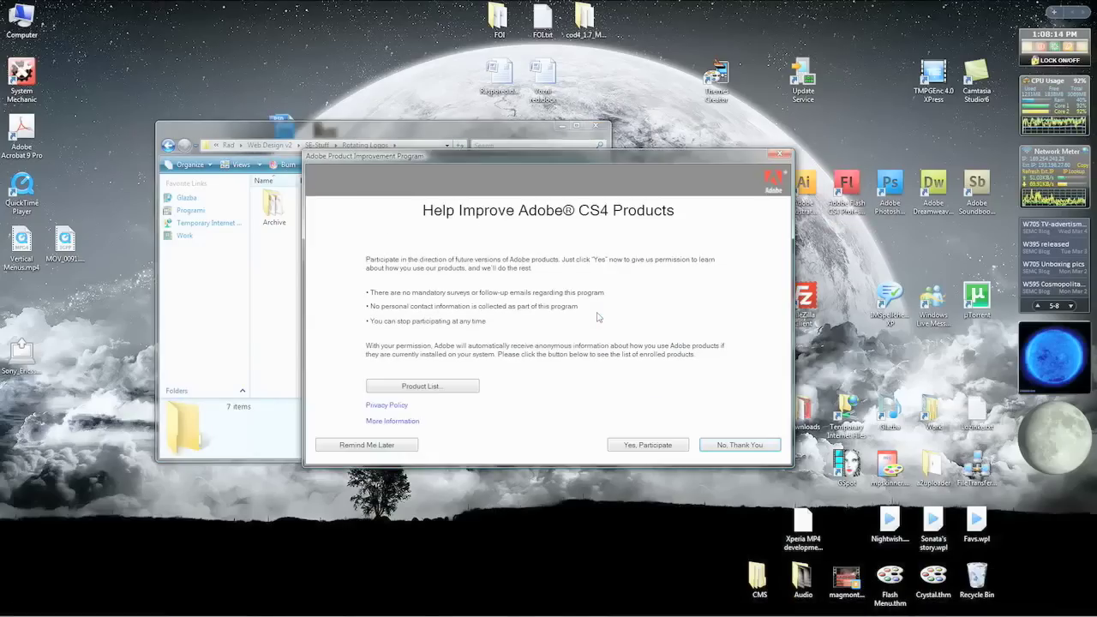
click(360, 442)
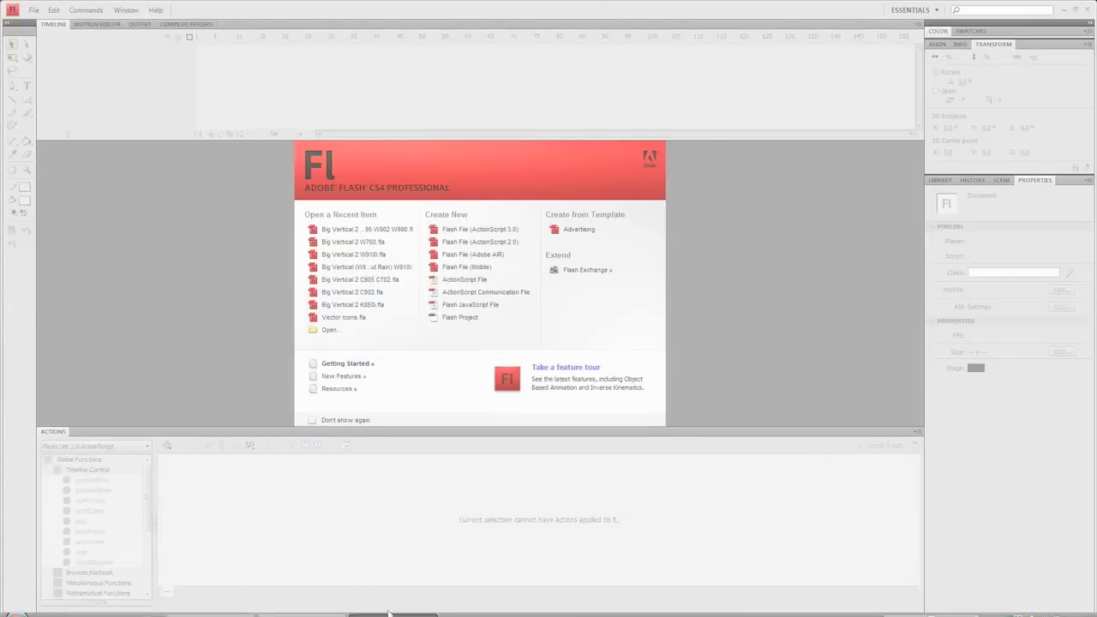
- Open Rotating base.fla in Flash and move the Death Note symbol into the Logos library folder
click(317, 608)
drag(488, 225, 712, 275)
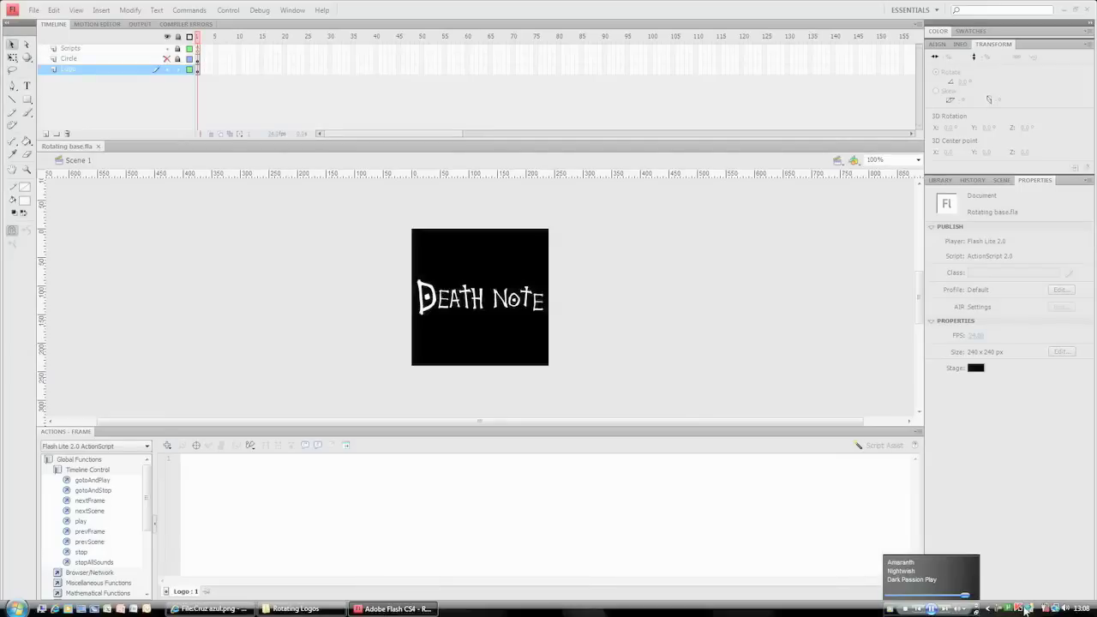
click(1025, 607)
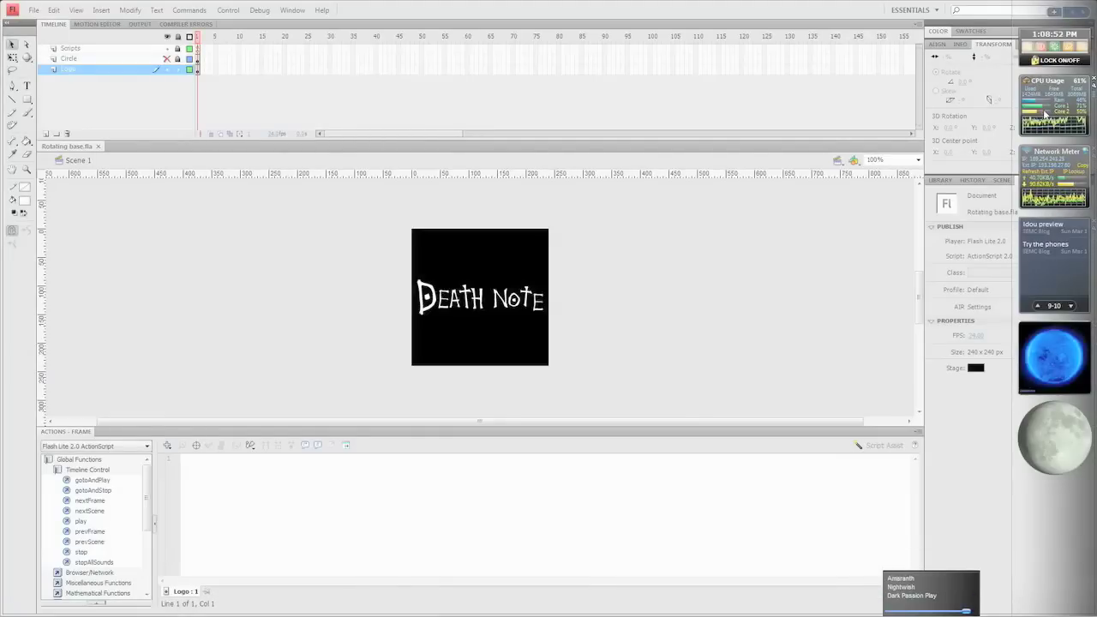
click(763, 272)
click(940, 180)
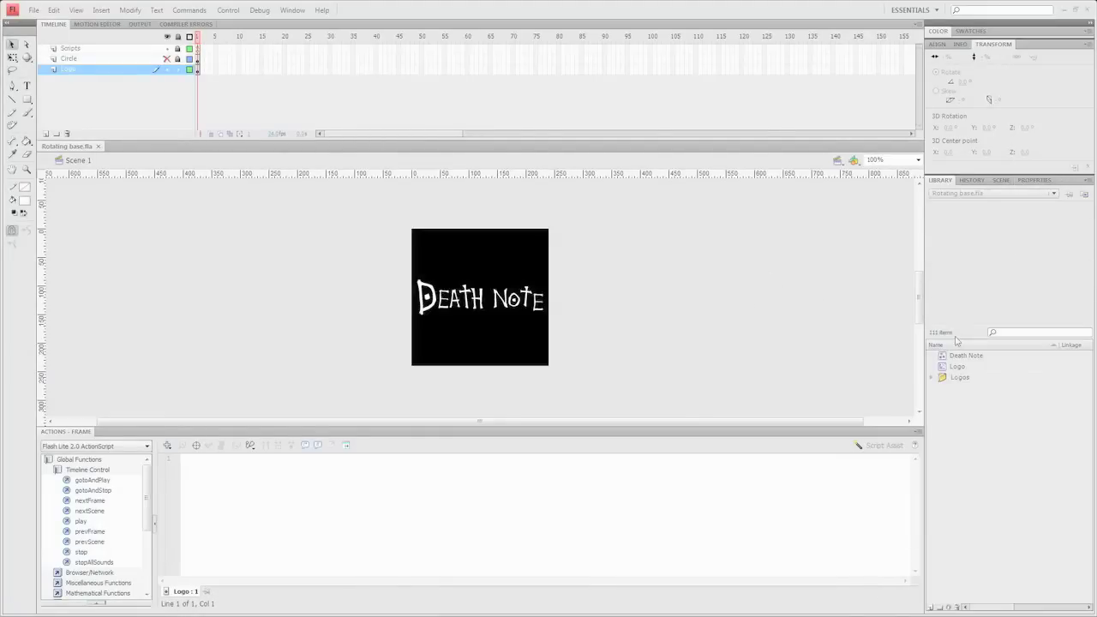
drag(949, 356, 958, 378)
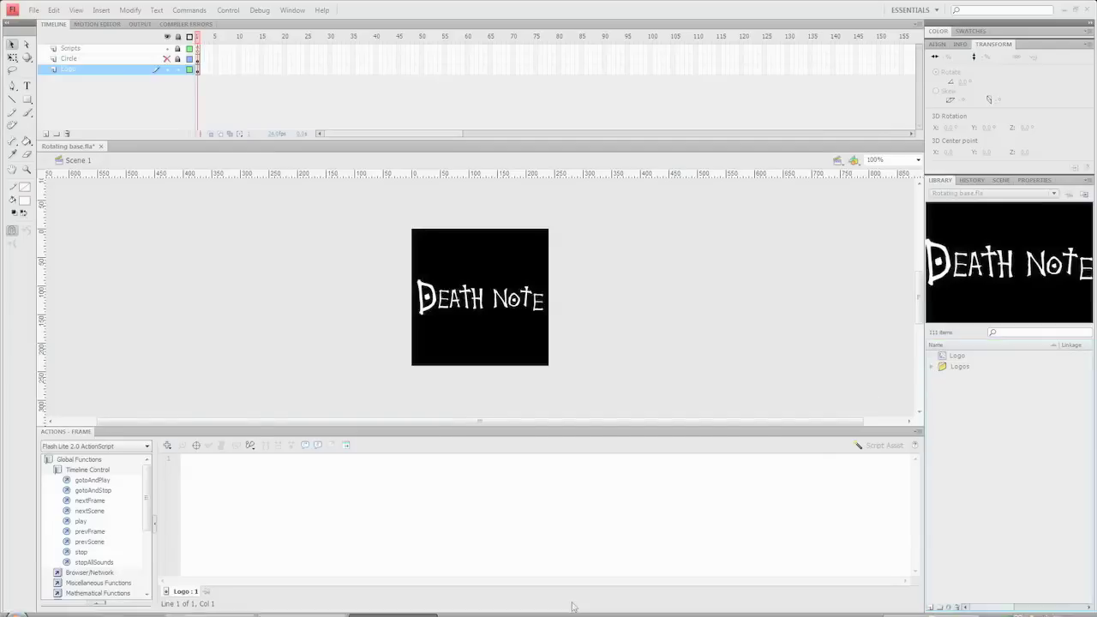
click(320, 614)
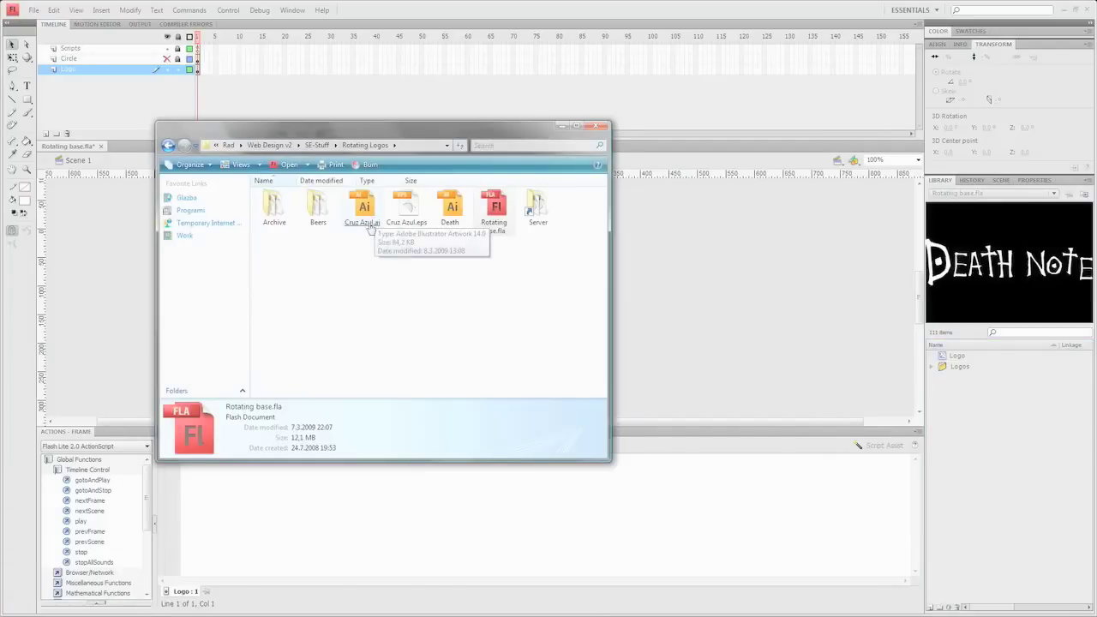
- Import Cruz Azul.ai into the Flash library, accepting the import options
drag(364, 225, 519, 377)
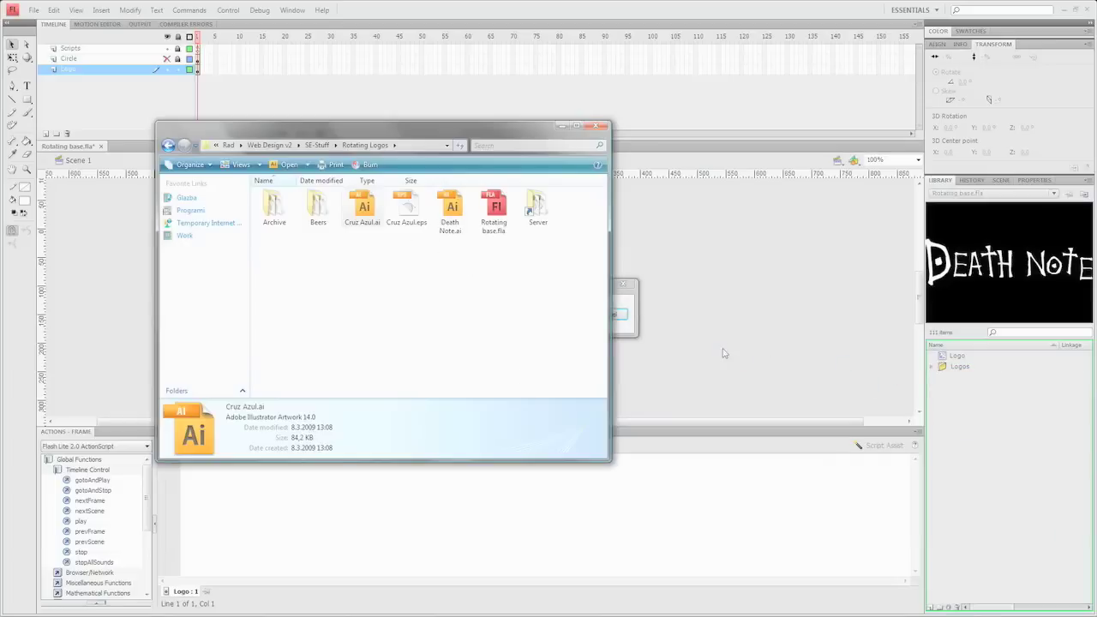
click(104, 316)
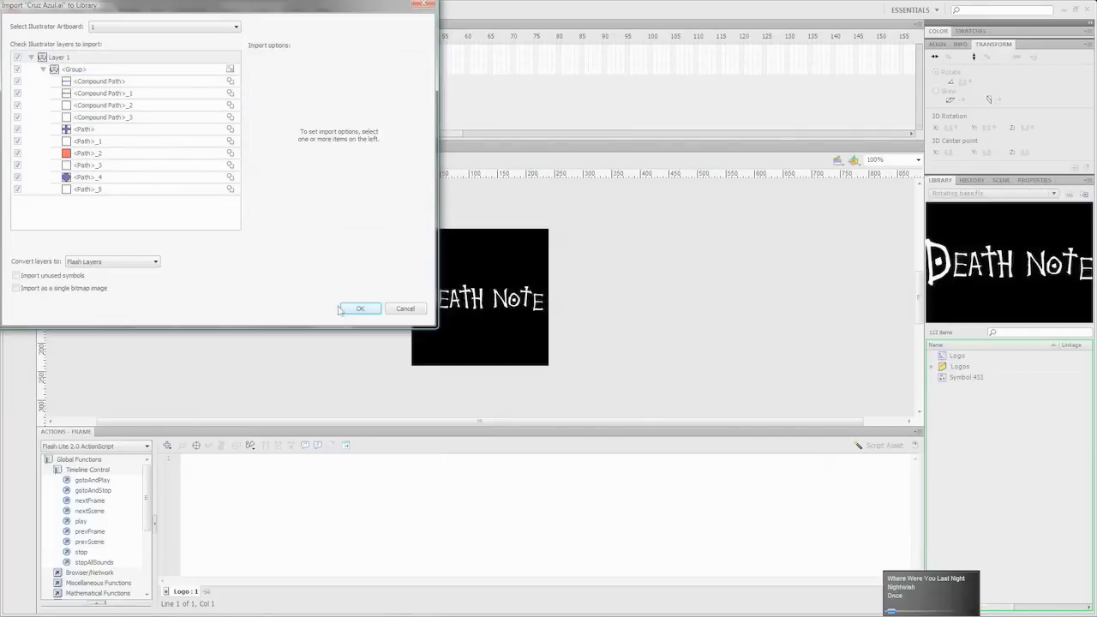
click(347, 309)
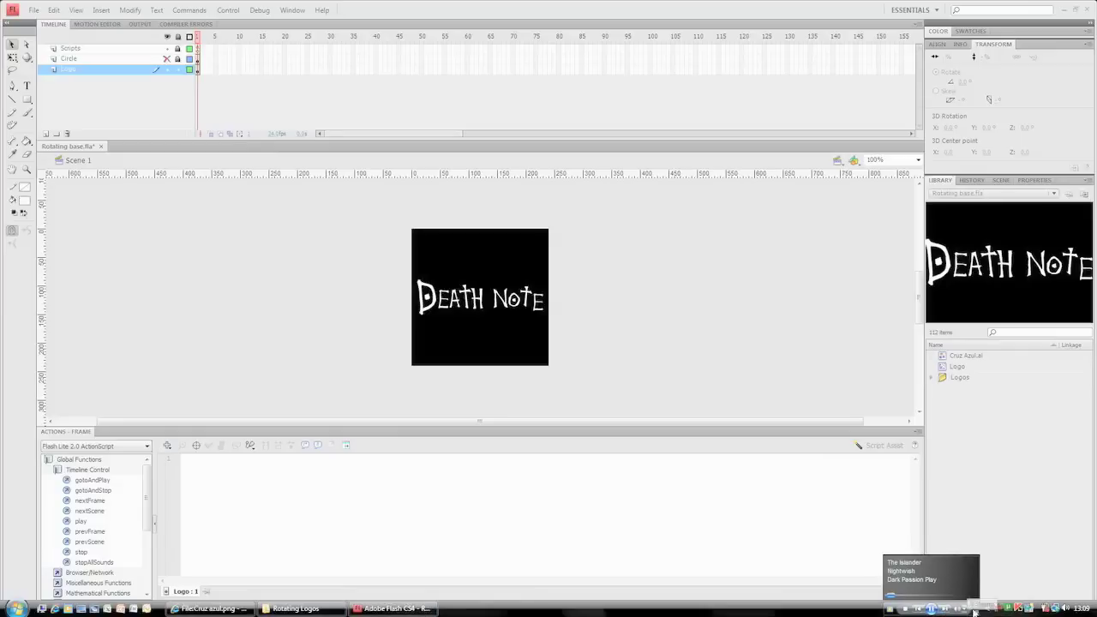
click(976, 611)
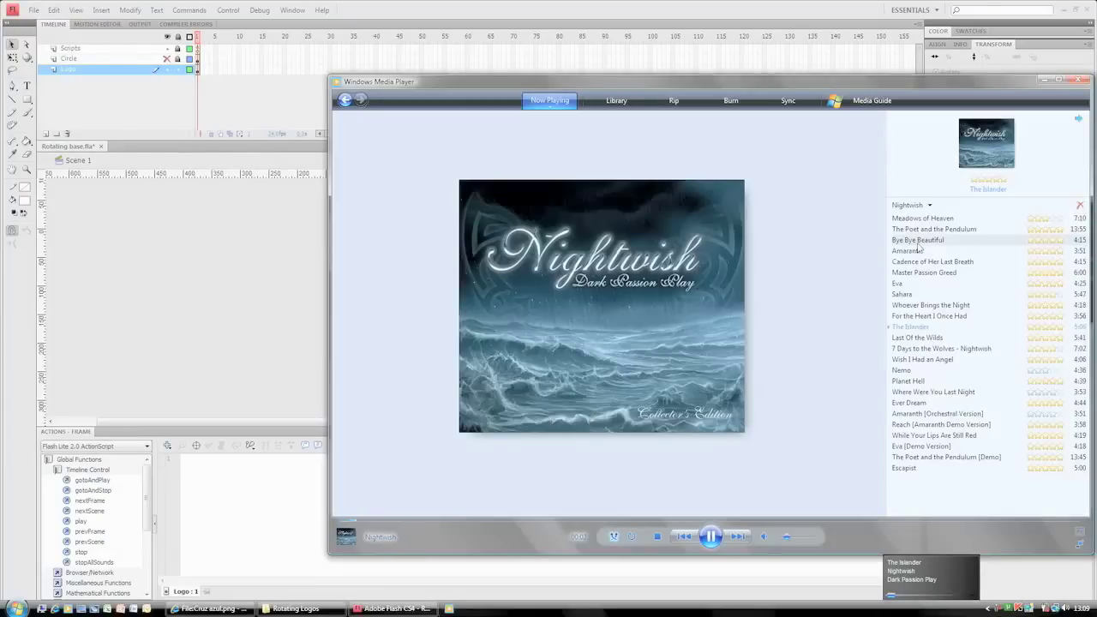
click(1053, 79)
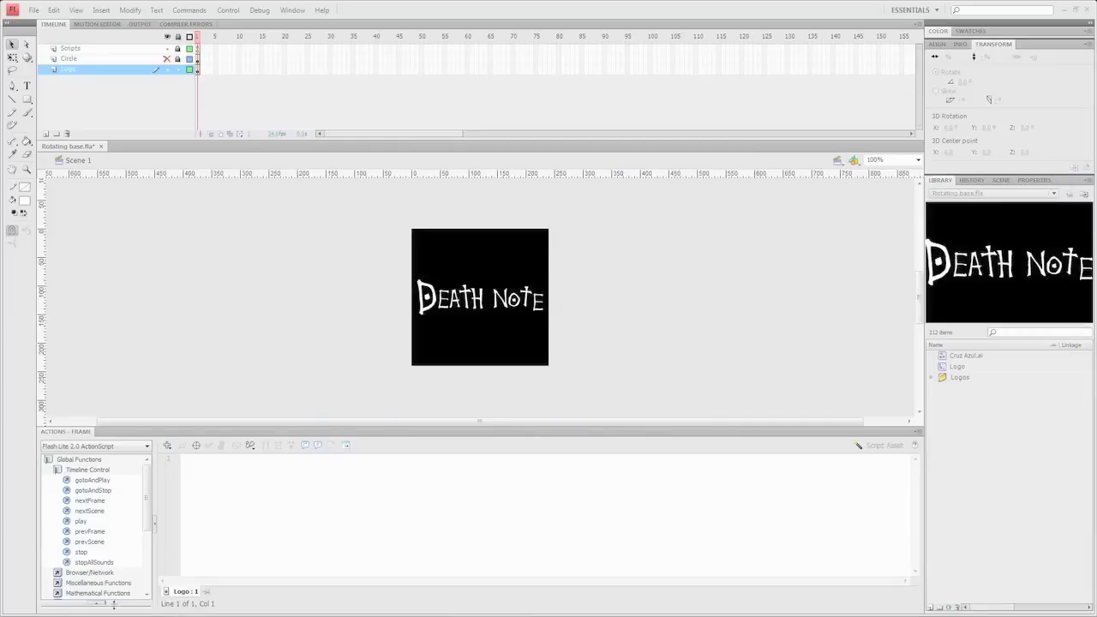
- Move Death Note.ai into the Archive folder and delete Cruz Azul.eps
click(296, 609)
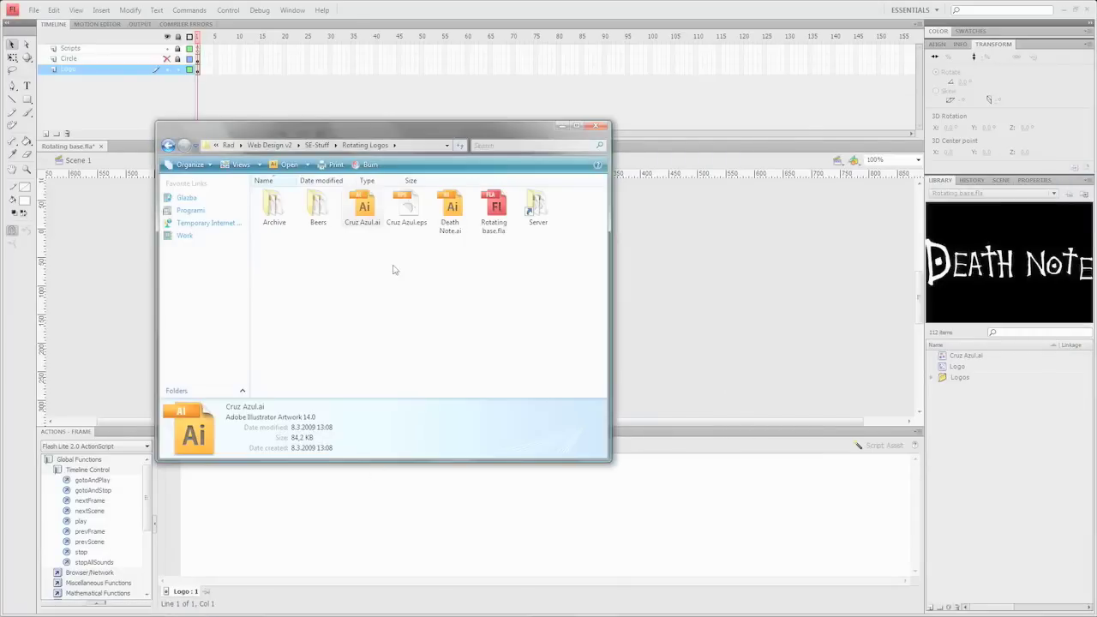
drag(450, 210, 278, 219)
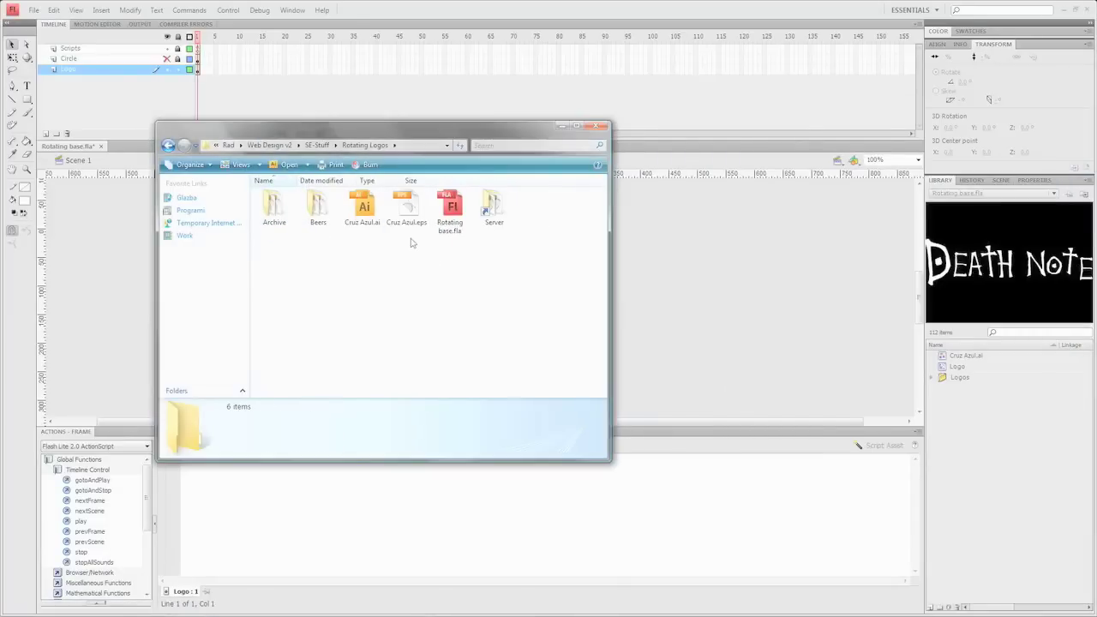
click(406, 213)
key(Delete)
key(Return)
- Rename the library item to Cruz Azul and open the symbol for editing
click(965, 357)
double_click(965, 356)
key(Return)
double_click(943, 356)
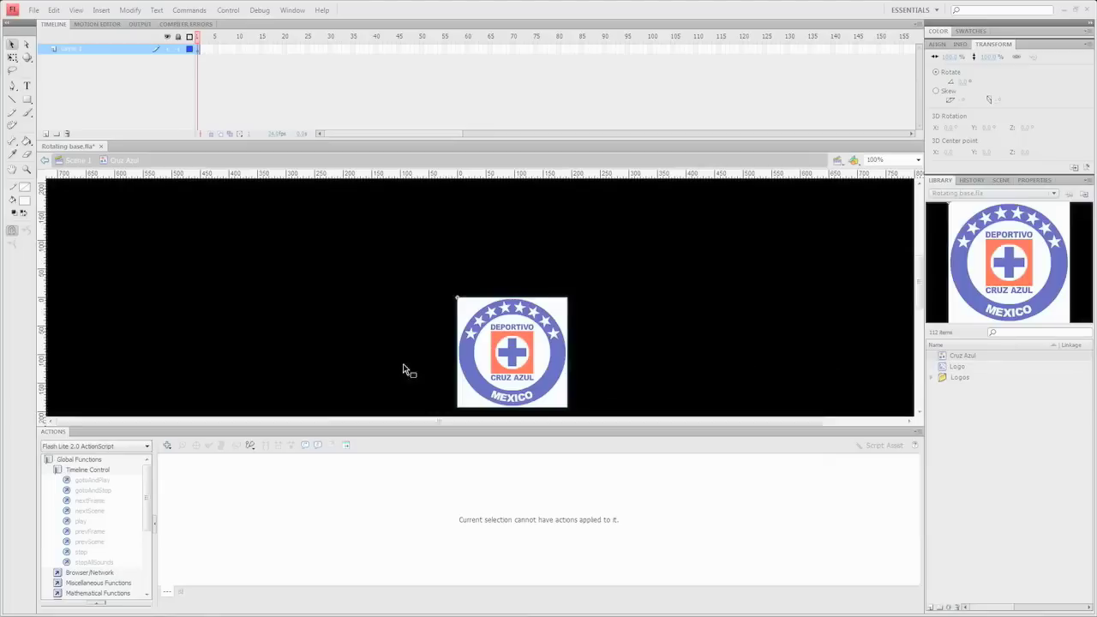
- Delete the logo's white background and break the circular logo apart into a shape
drag(380, 306, 661, 352)
click(470, 361)
click(467, 355)
key(Delete)
drag(399, 213, 720, 394)
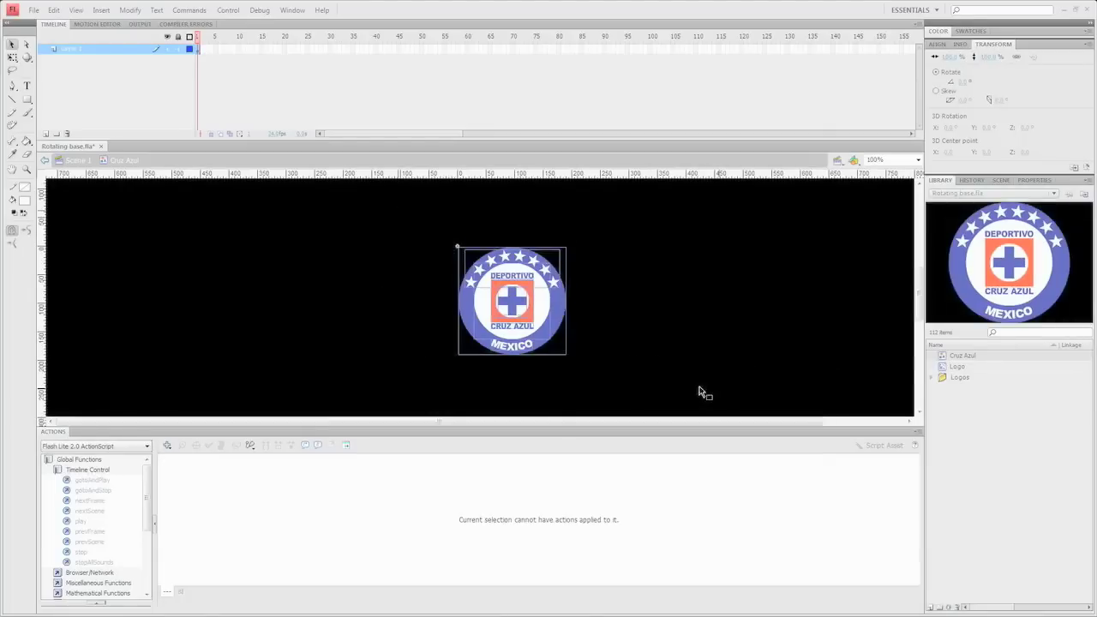
key(ctrl+b)
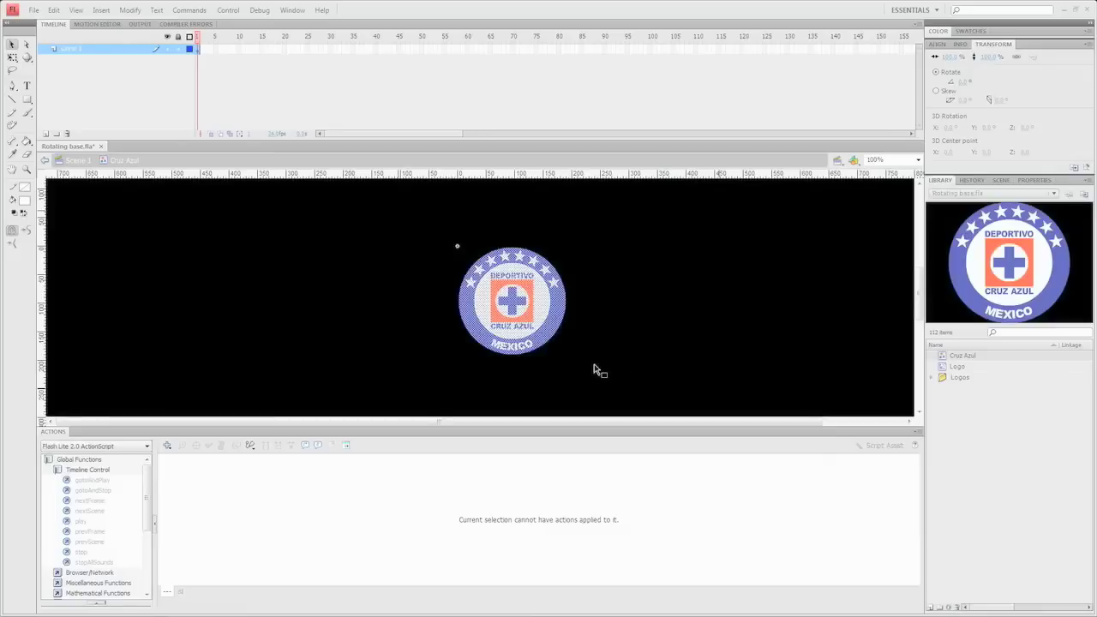
click(1034, 180)
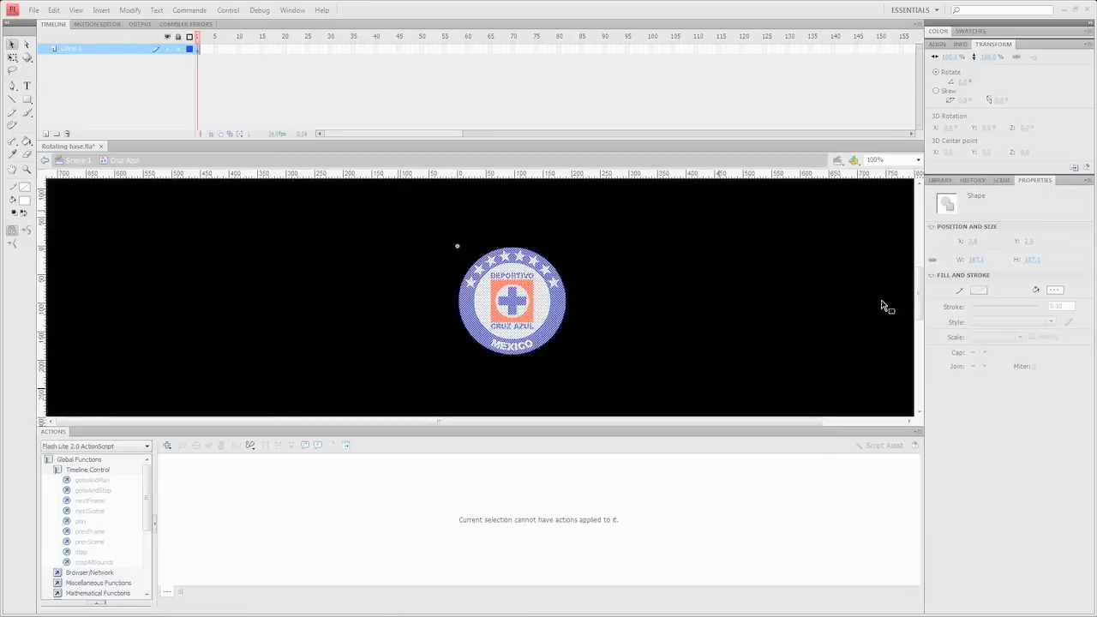
click(566, 344)
- Use the Ink Bottle with a white stroke to outline the circular logo
click(13, 100)
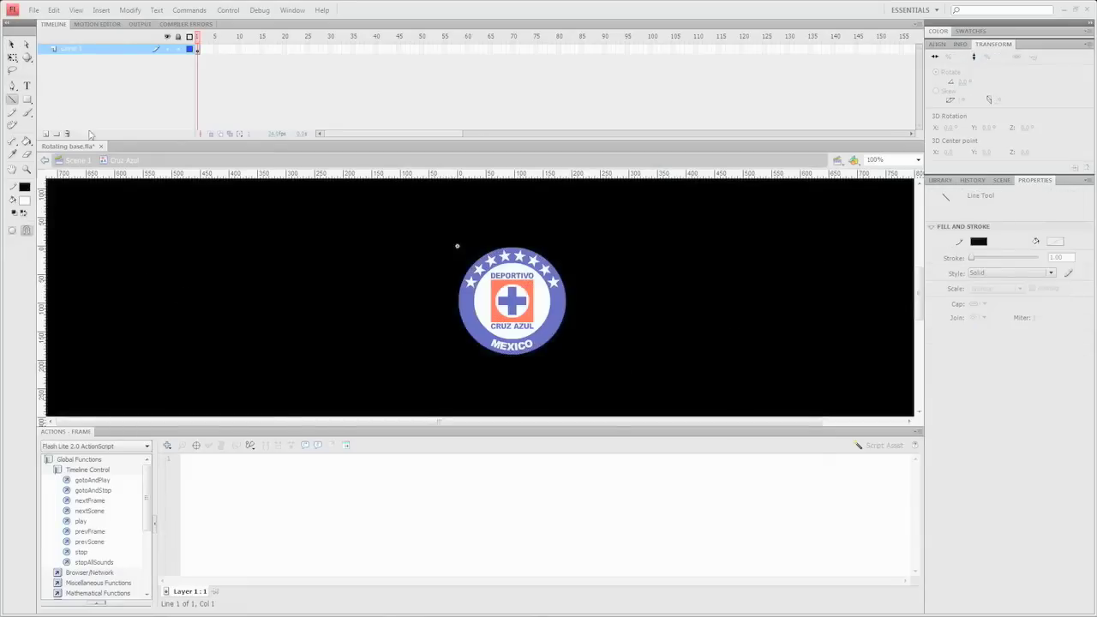
click(27, 141)
click(78, 157)
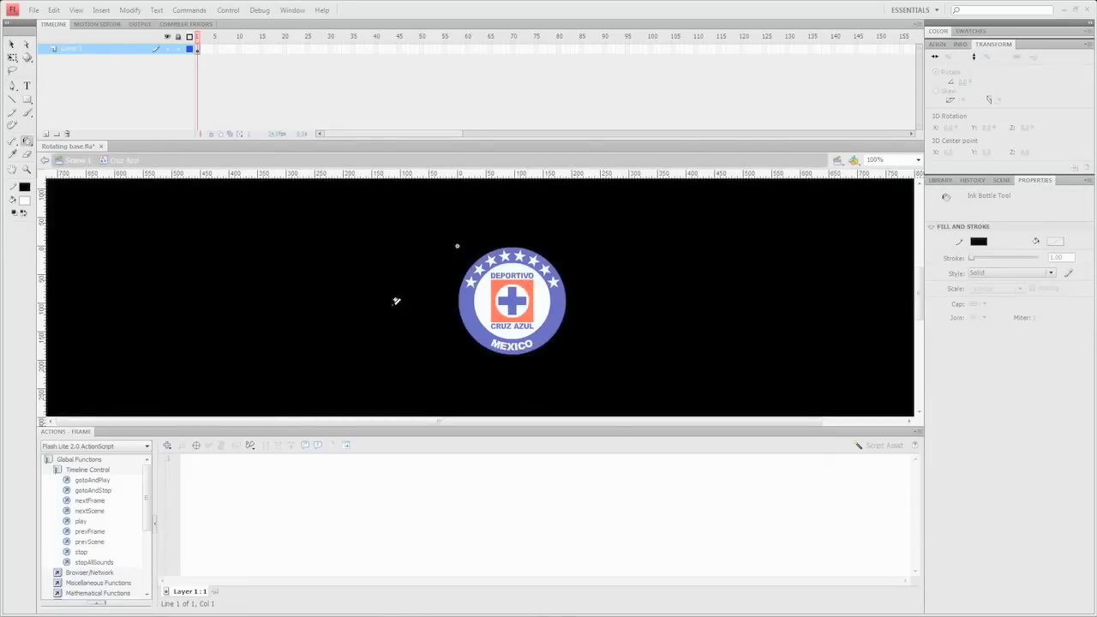
click(978, 241)
click(928, 306)
click(472, 325)
- Add a new layer above Layer 1 and paste the logo outline in place onto it
click(11, 43)
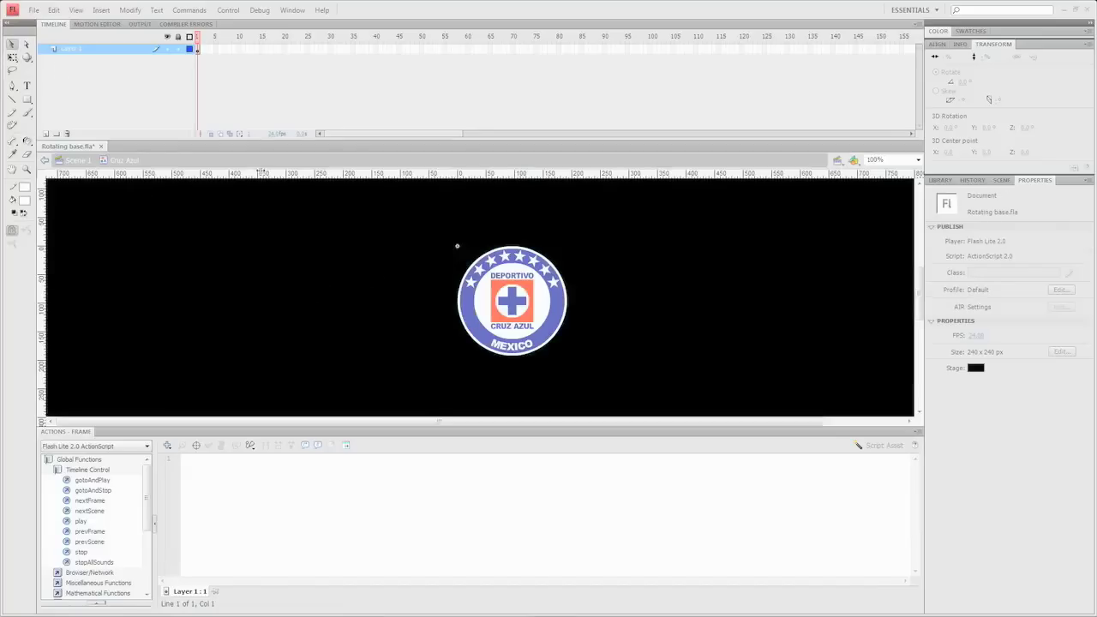
click(469, 334)
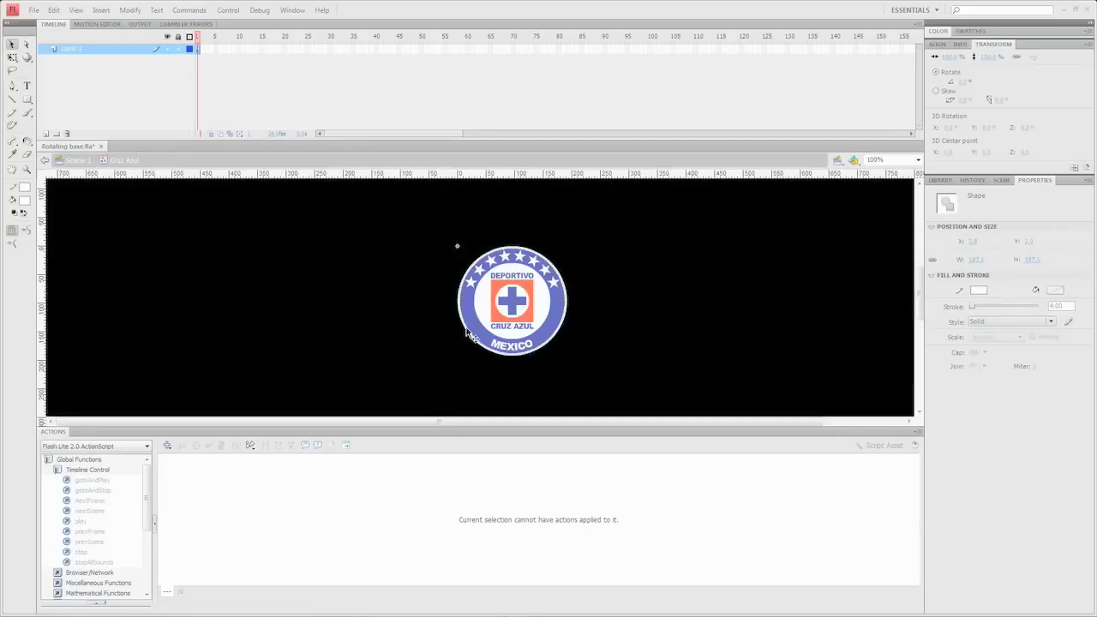
click(205, 187)
click(46, 134)
key(ctrl+shift+v)
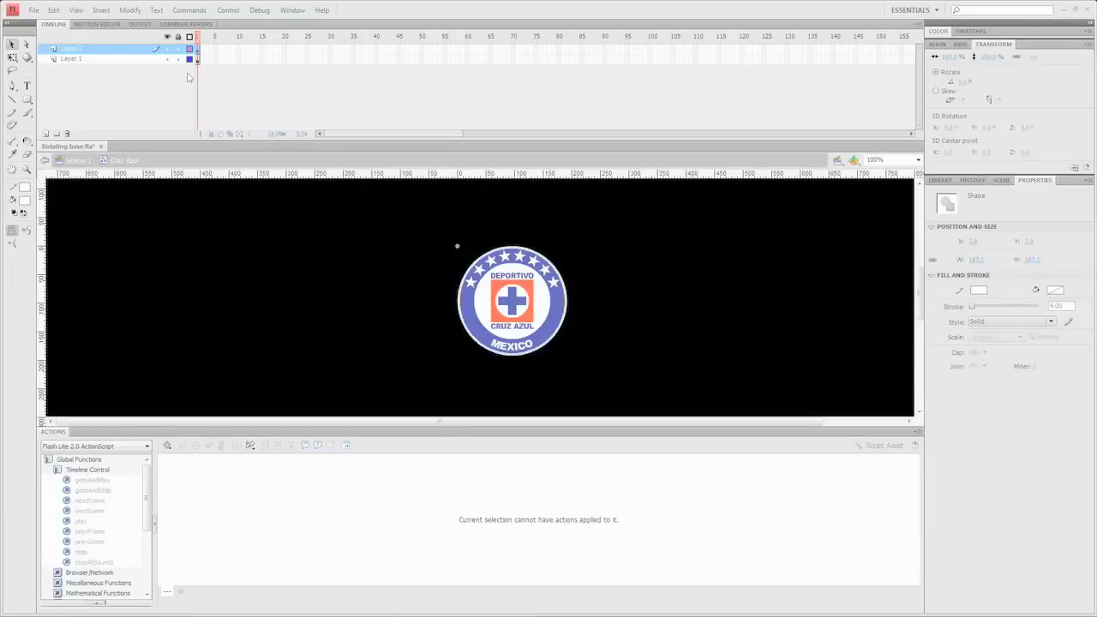
- Convert the white outline into a filled shape and delete the extra Layer 2
click(130, 9)
mouse_move(182, 100)
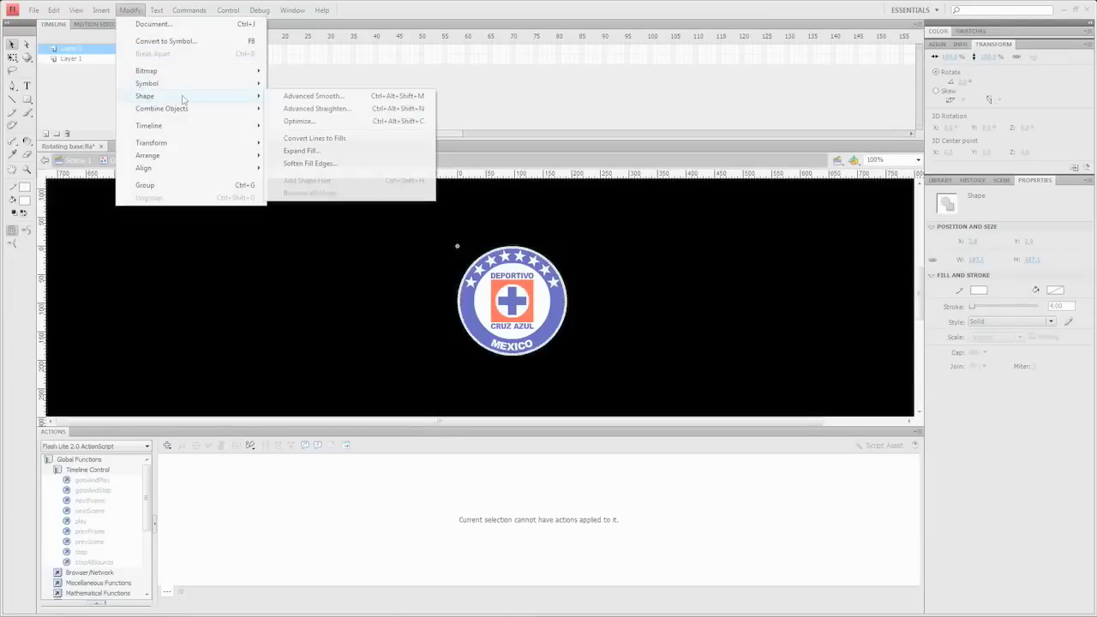
click(315, 140)
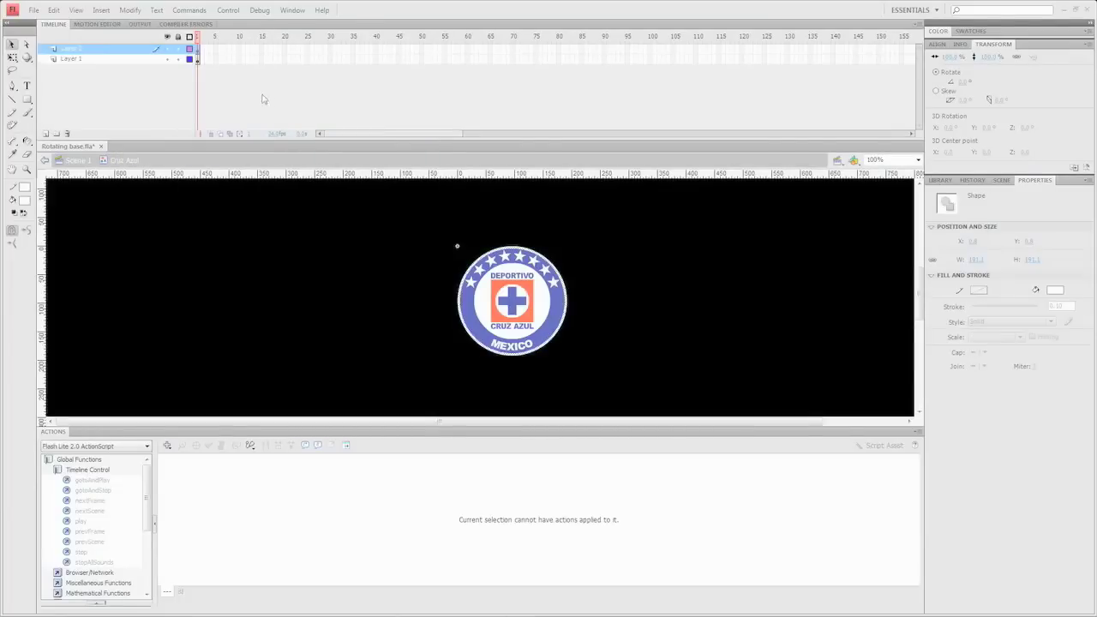
click(198, 49)
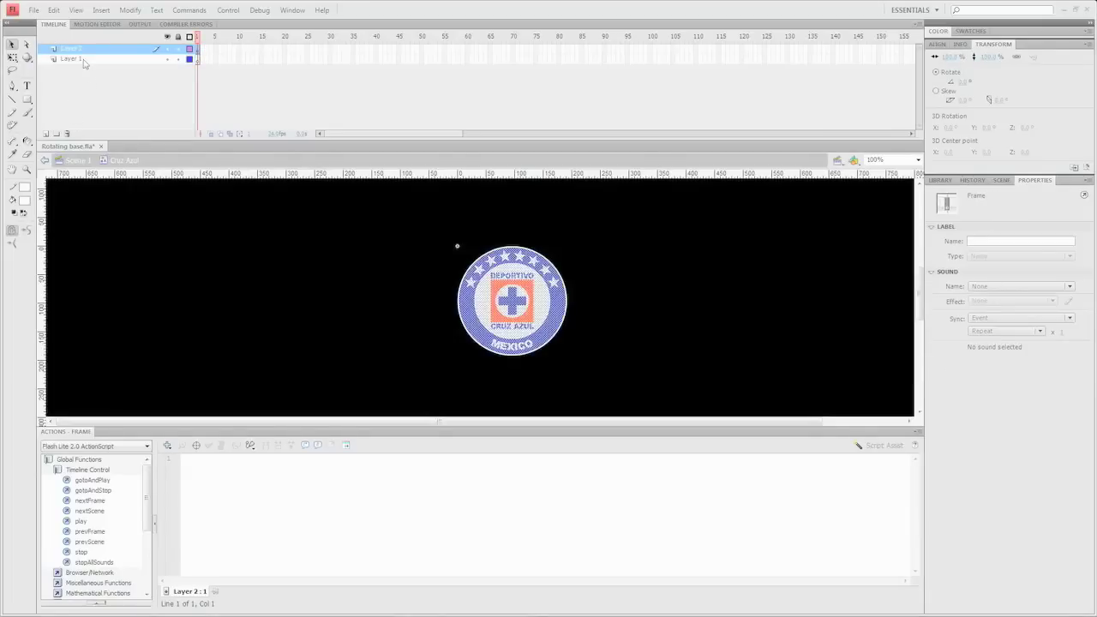
click(67, 133)
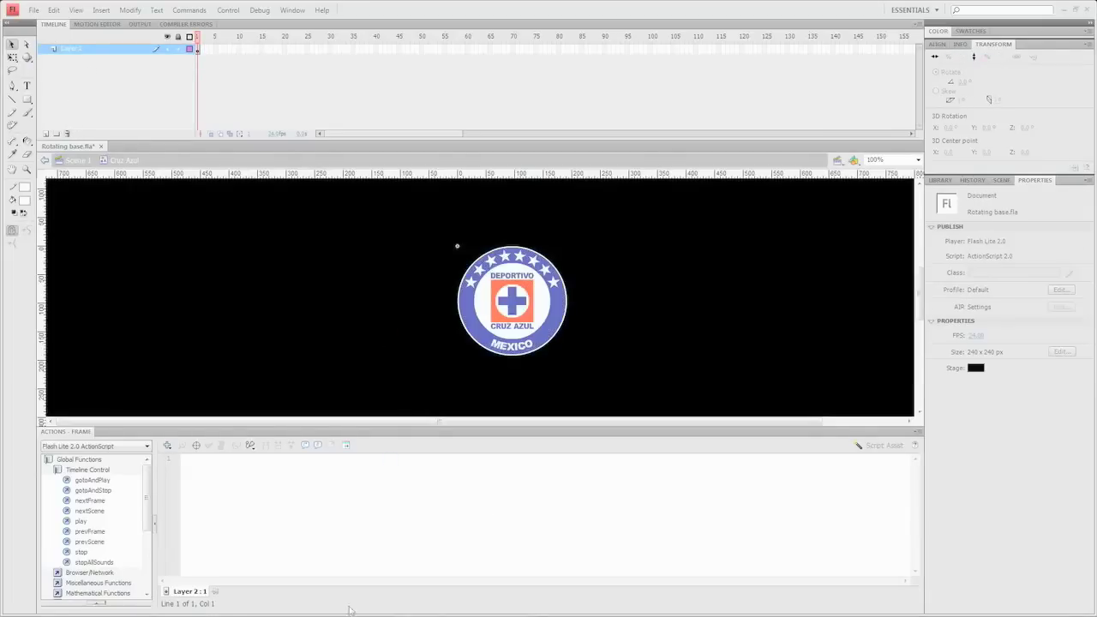
- Copy the Wikipedia Cruz Azul logo image and paste it right of the traced logo
click(210, 607)
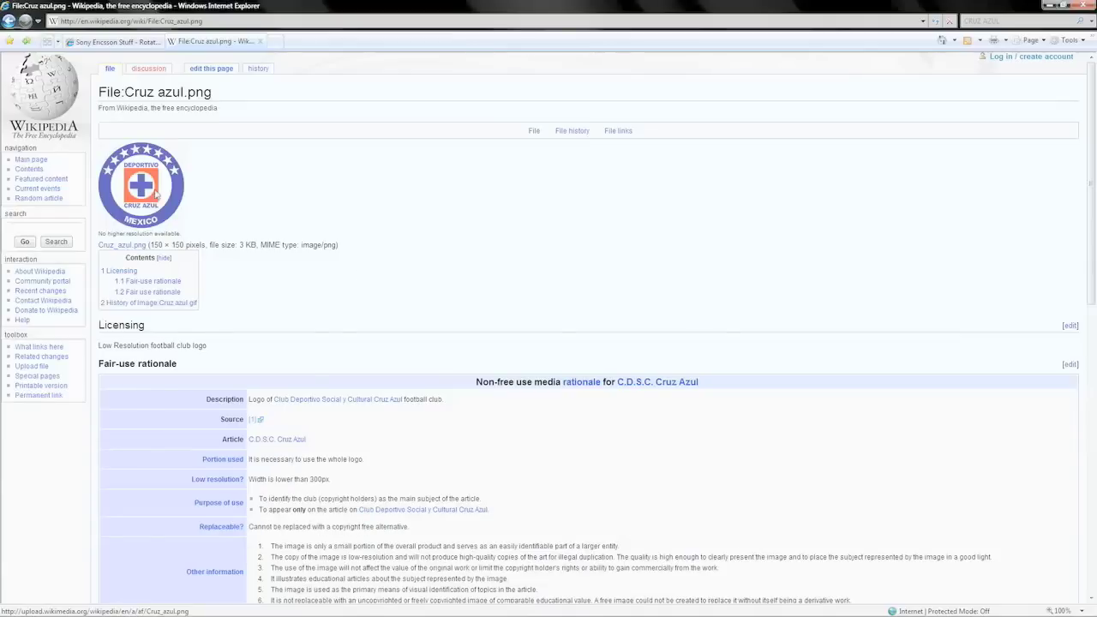
right_click(156, 195)
click(192, 361)
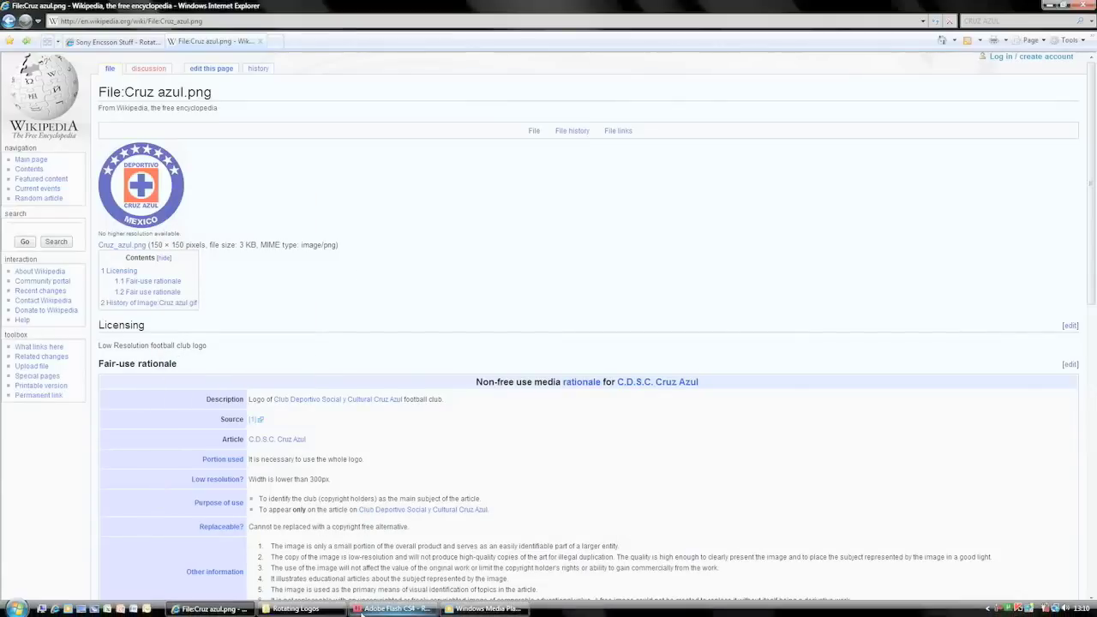
click(394, 608)
key(ctrl+v)
drag(454, 304, 666, 339)
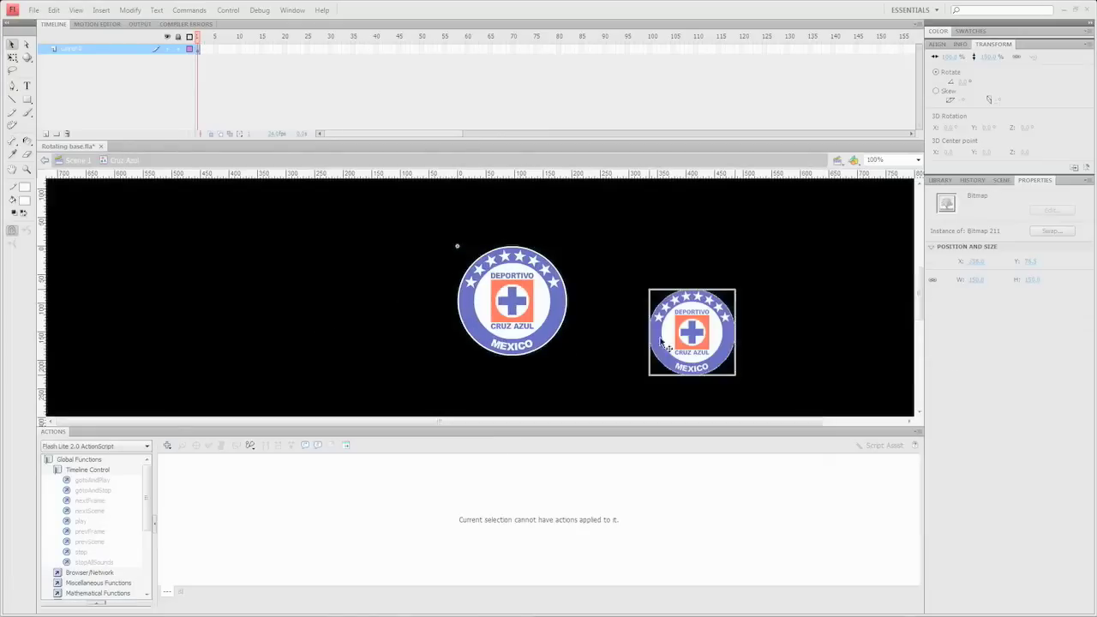
click(551, 350)
click(540, 339)
click(917, 160)
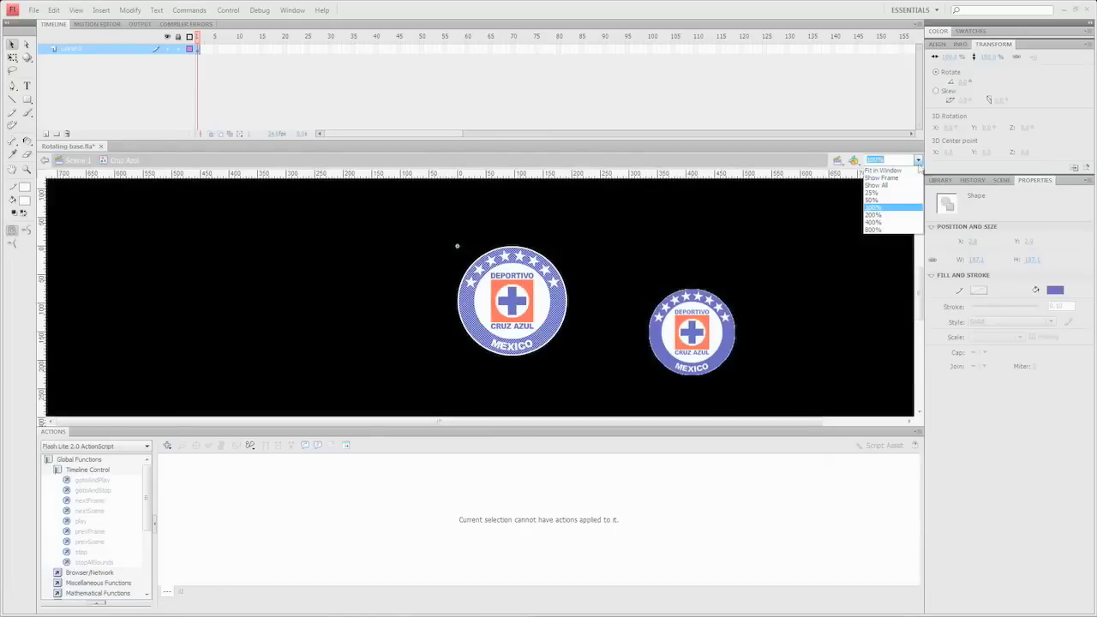
- Zoom to 400% and set the blue ring's fill to the reference logo's blue
click(883, 221)
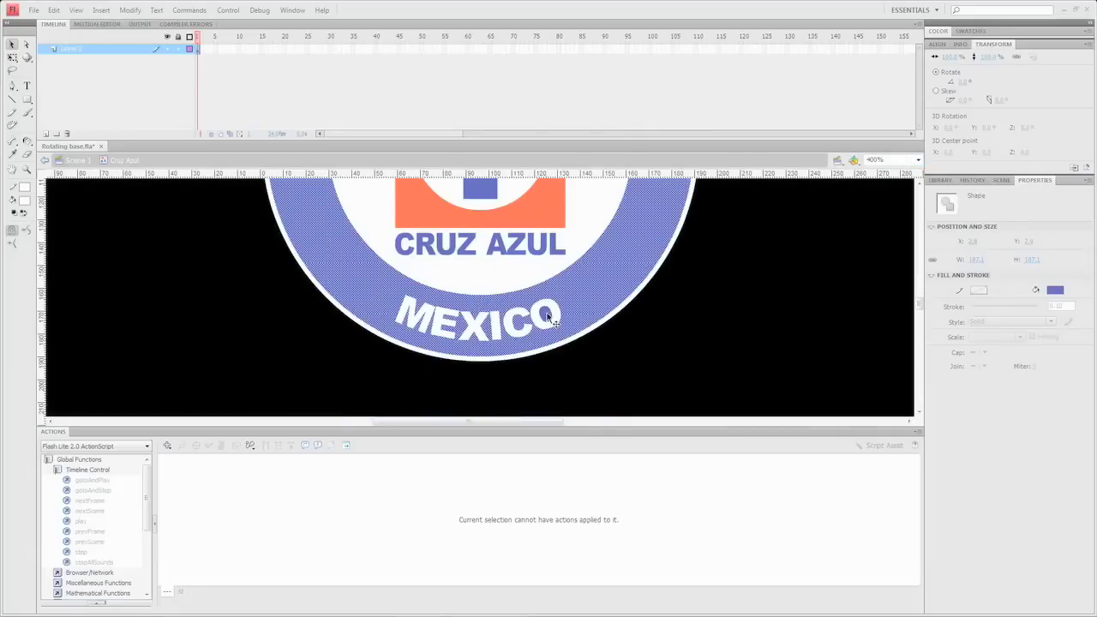
scroll(476, 330, up, 3)
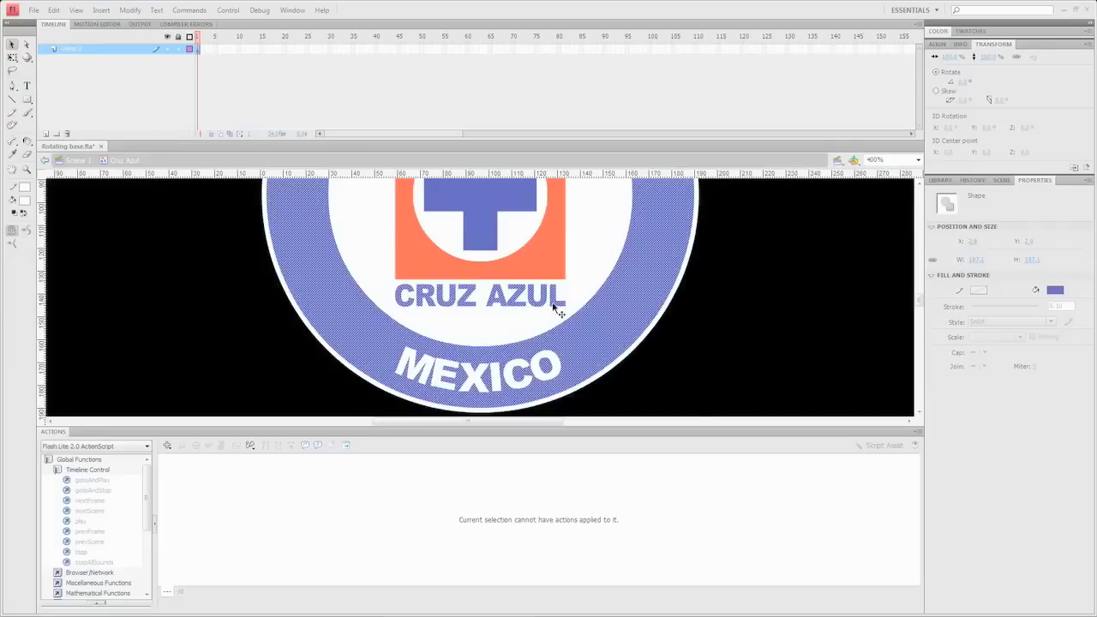
scroll(556, 310, up, 5)
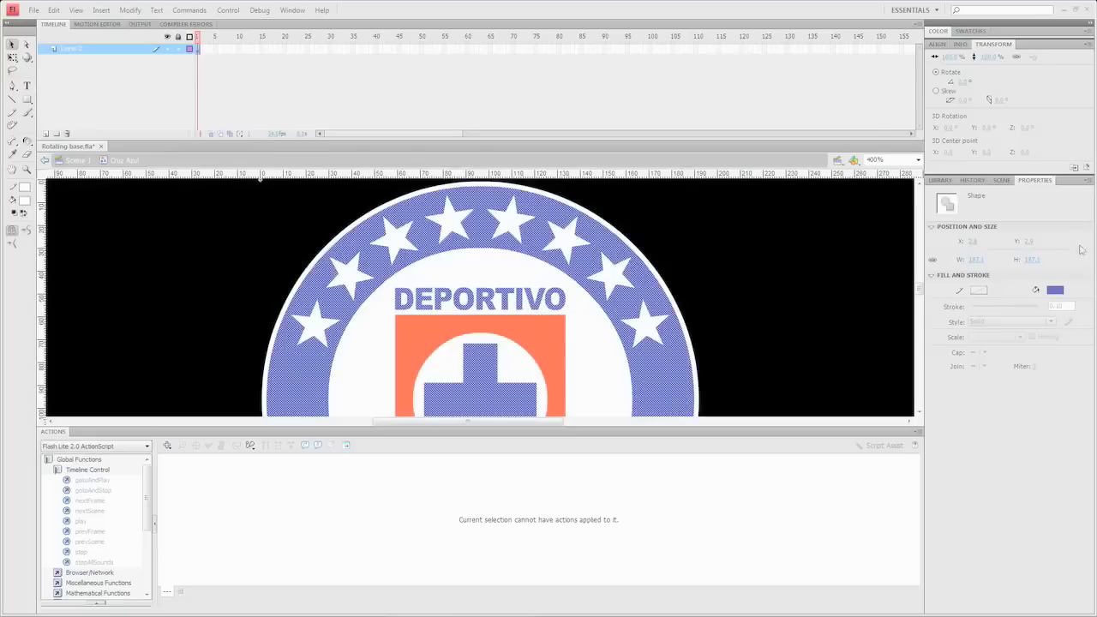
scroll(510, 422, right, 5)
scroll(778, 385, down, 3)
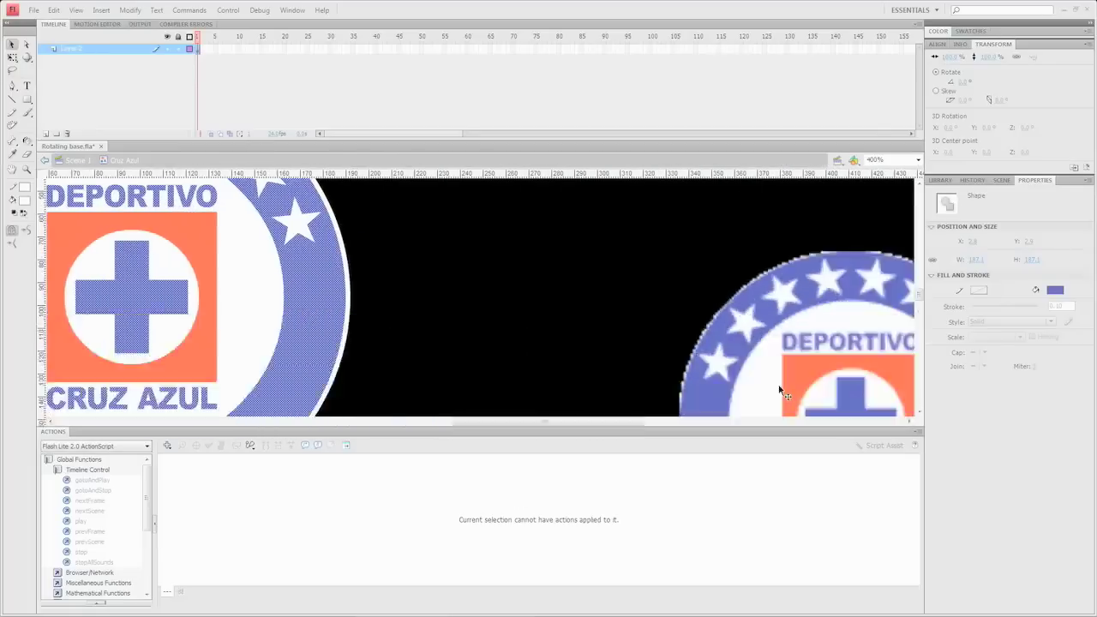
click(1056, 291)
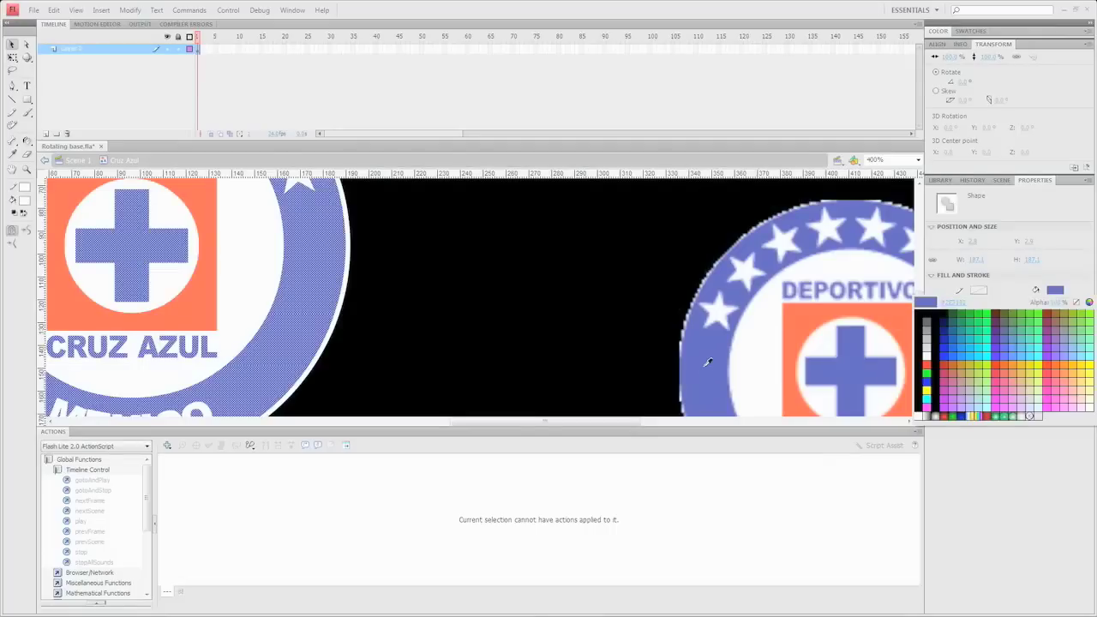
click(706, 365)
click(394, 356)
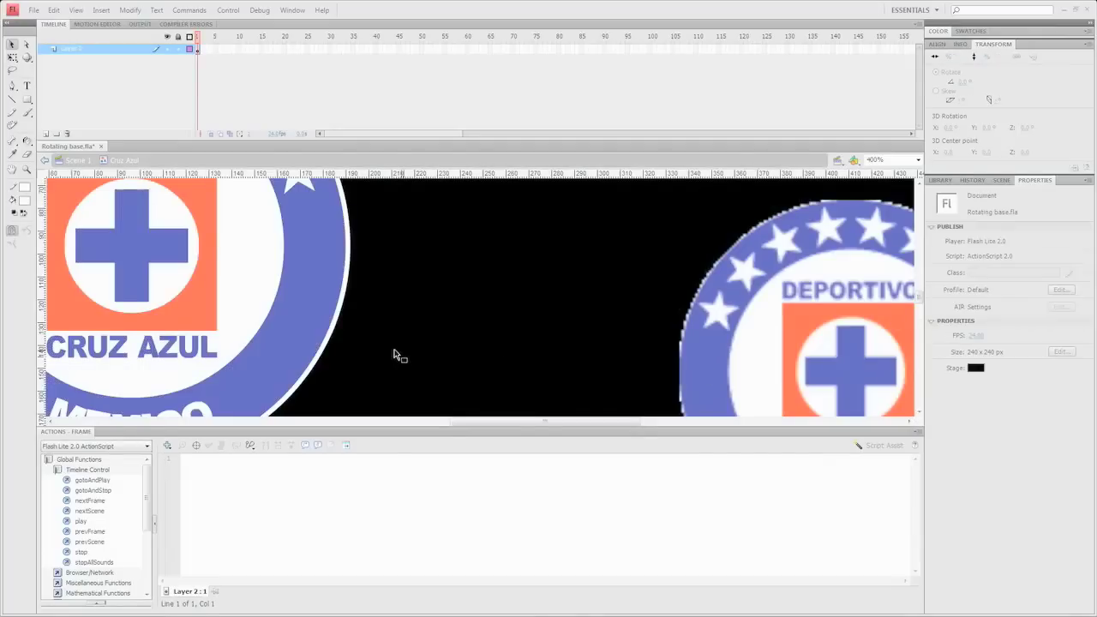
- Set the orange square's fill to the orange sampled from the reference logo
click(201, 317)
click(1054, 291)
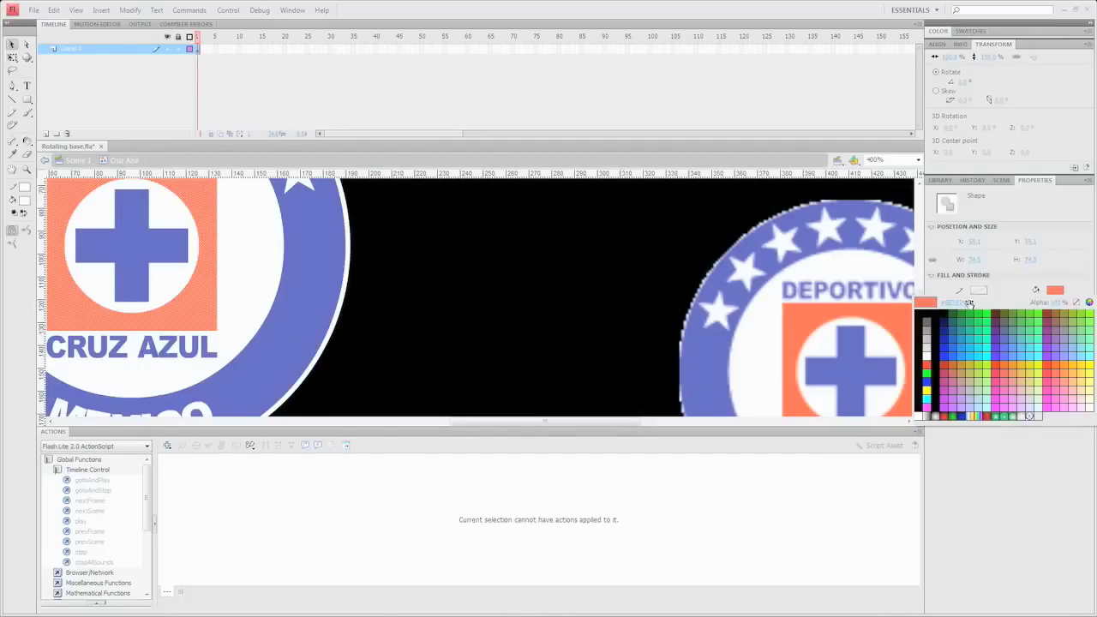
click(797, 311)
click(432, 364)
- Delete the pasted reference logo and zoom back to 100%
scroll(431, 363, down, 2)
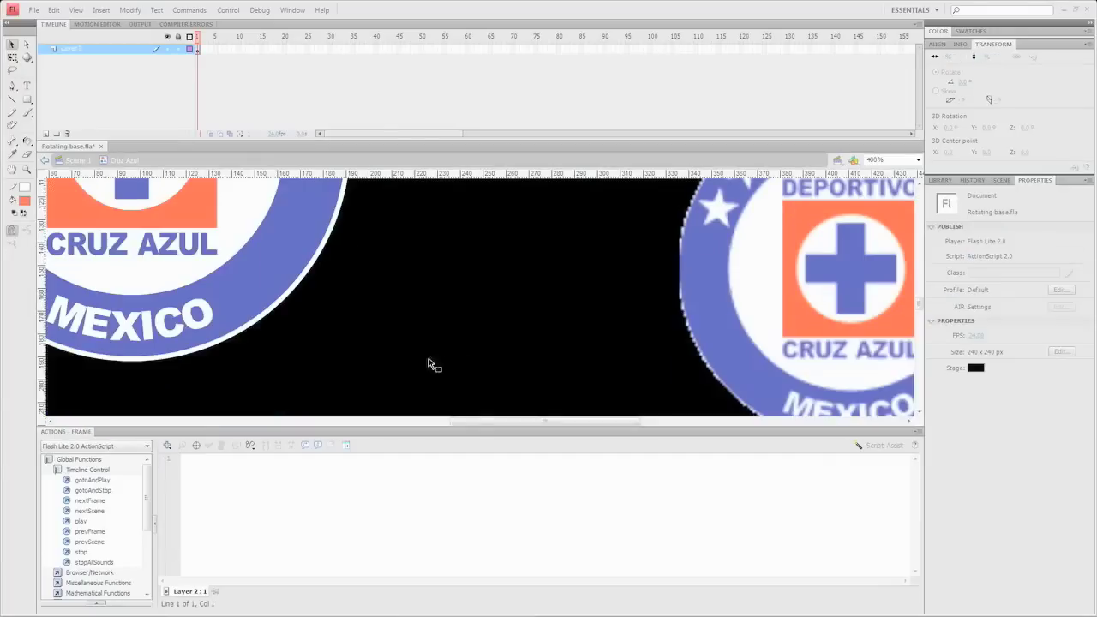
drag(473, 423, 447, 424)
click(895, 260)
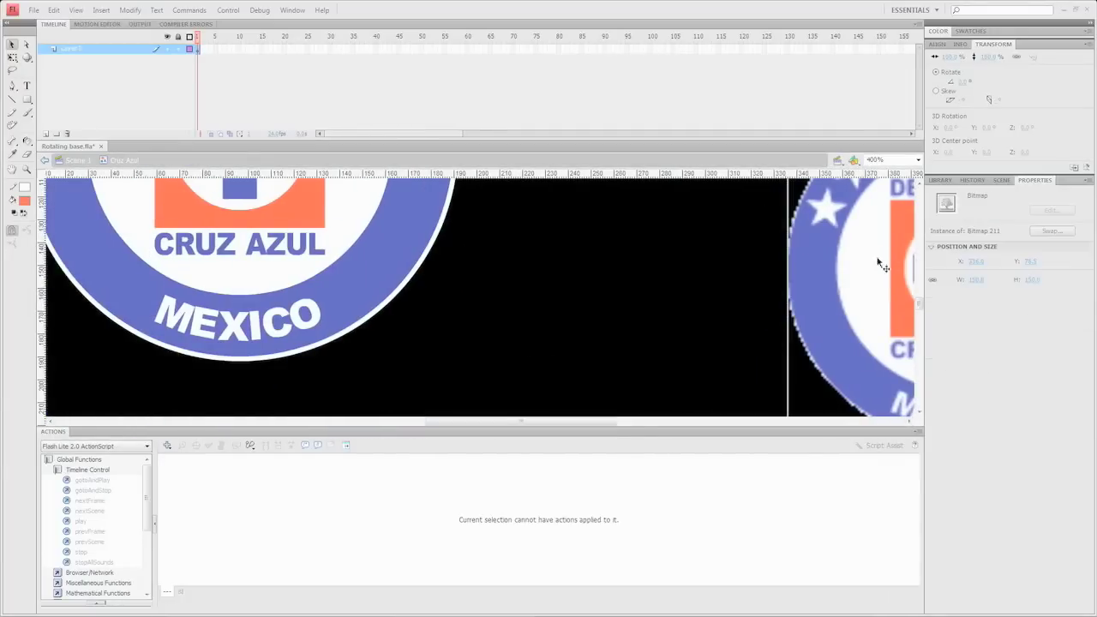
key(Delete)
click(918, 160)
click(891, 209)
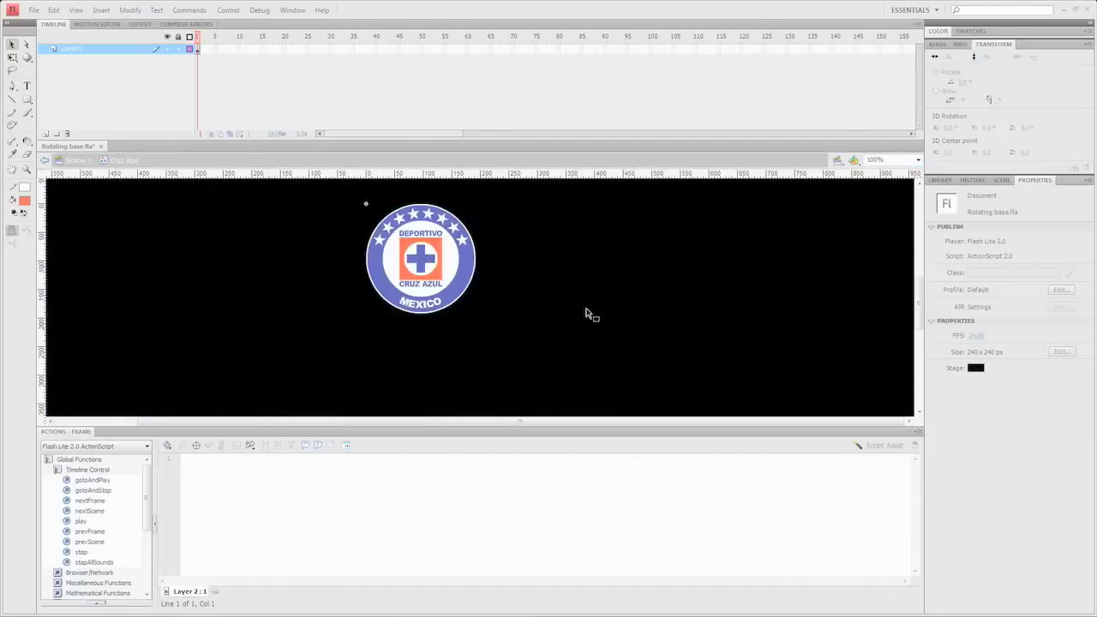
- Empty the Logo symbol, delete Bitmap 211 from the library, and place the Cruz Azul symbol inside
click(78, 161)
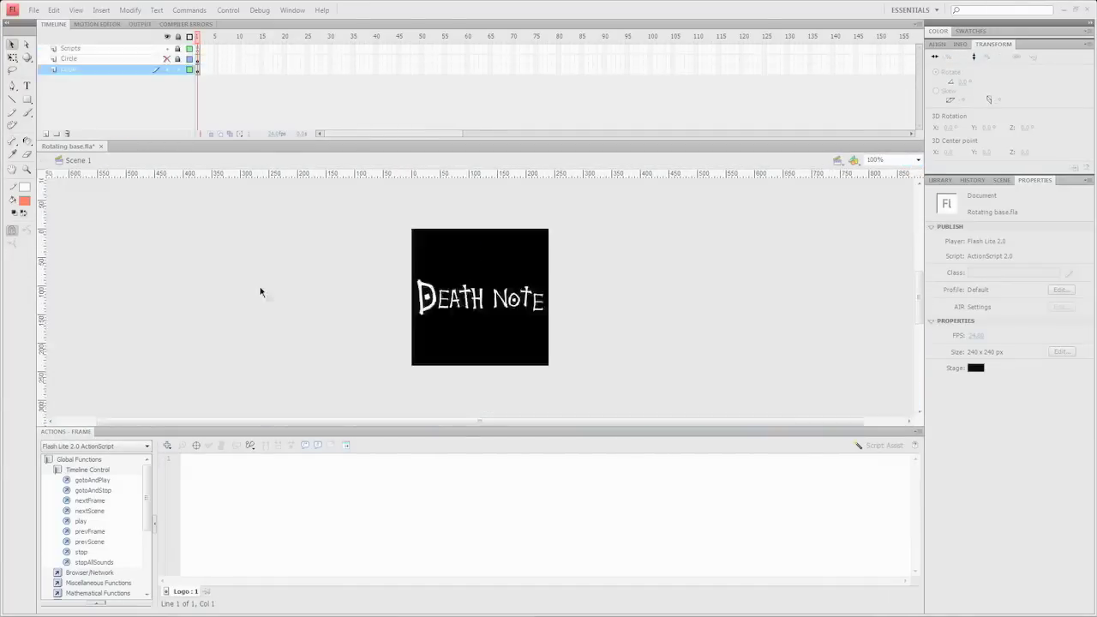
double_click(437, 297)
key(ctrl+a)
key(Delete)
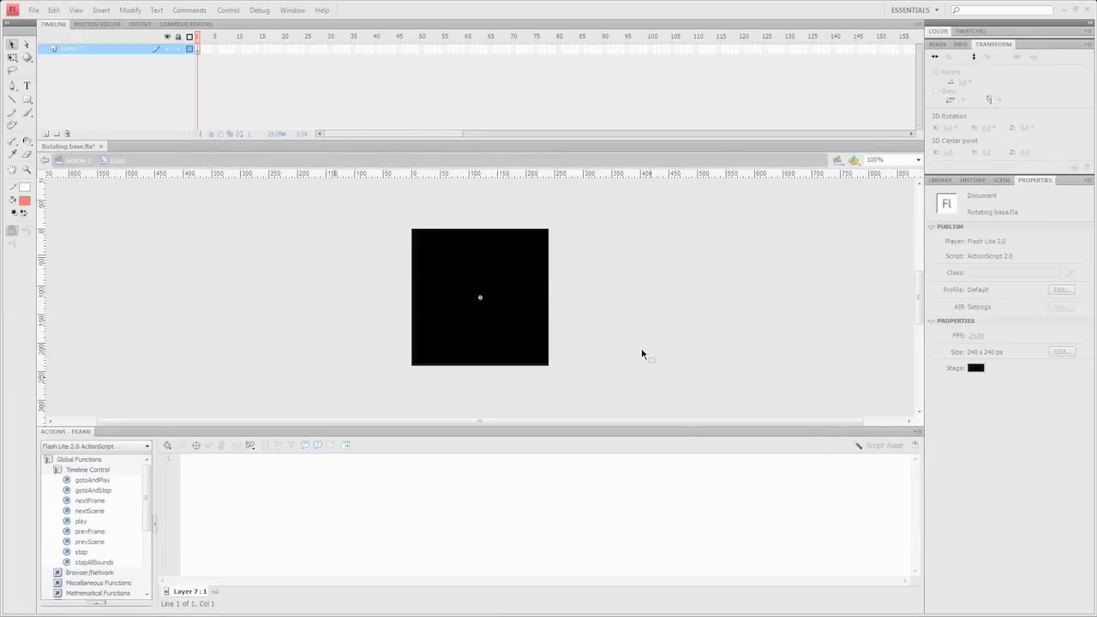
click(940, 180)
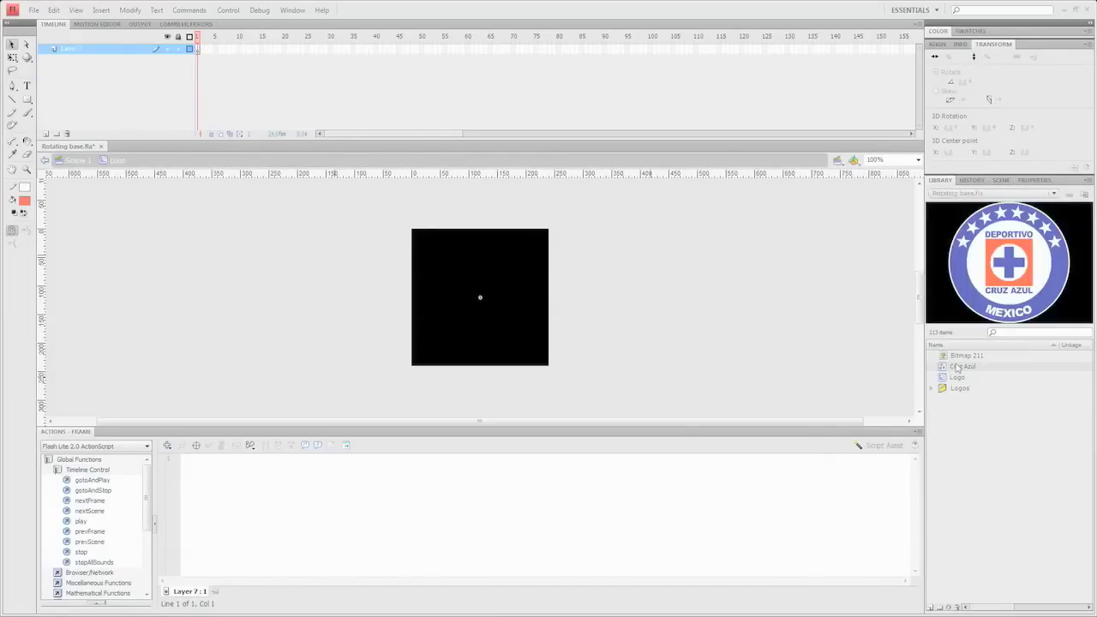
key(Delete)
click(962, 356)
drag(961, 356, 478, 301)
- Resize the Cruz Azul instance to 210 wide, centre it on the stage, and return to Scene 1
click(937, 45)
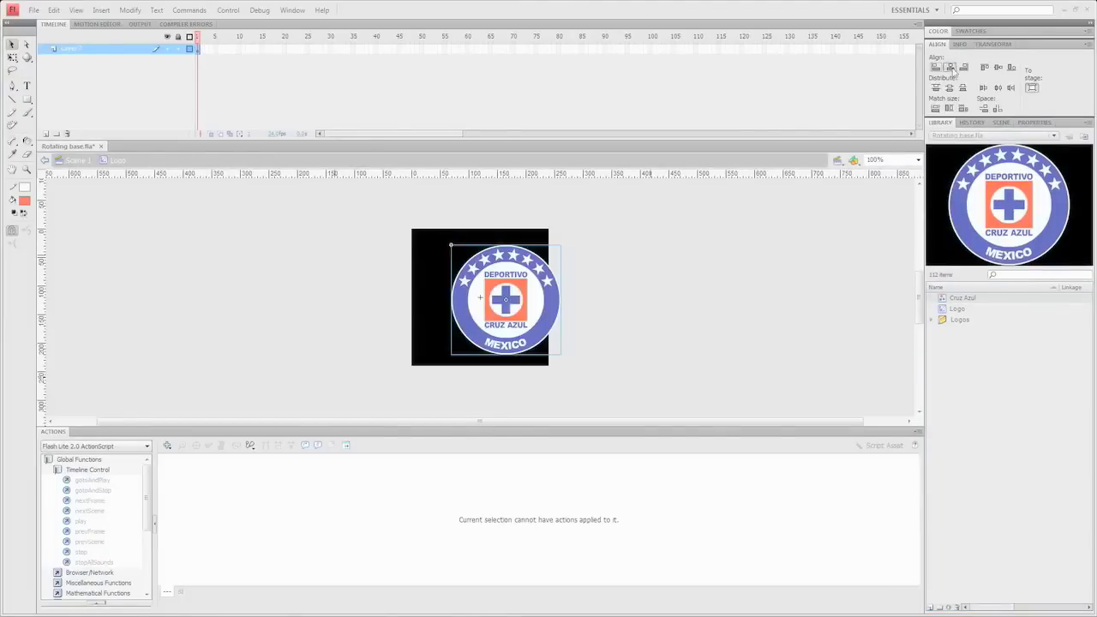
click(949, 67)
click(997, 67)
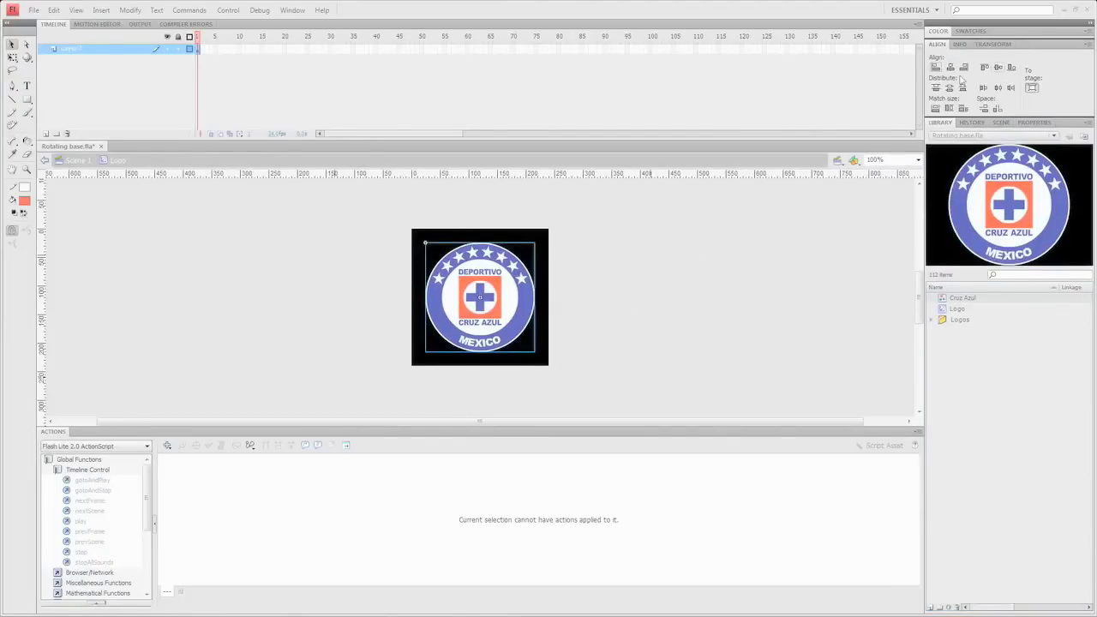
click(1033, 123)
click(977, 221)
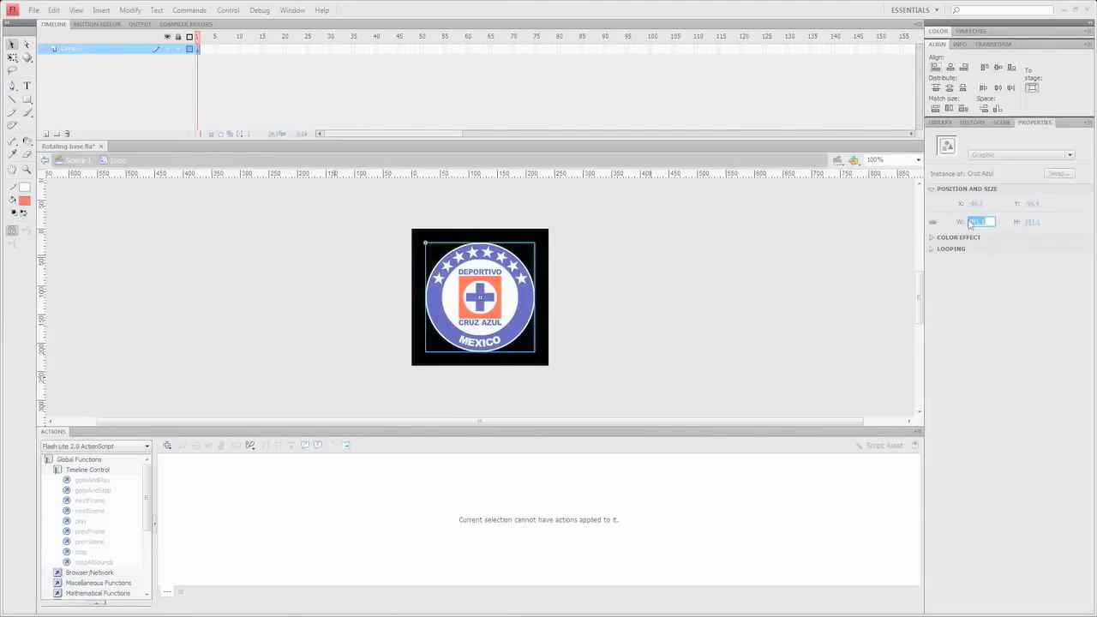
text(210)
key(Return)
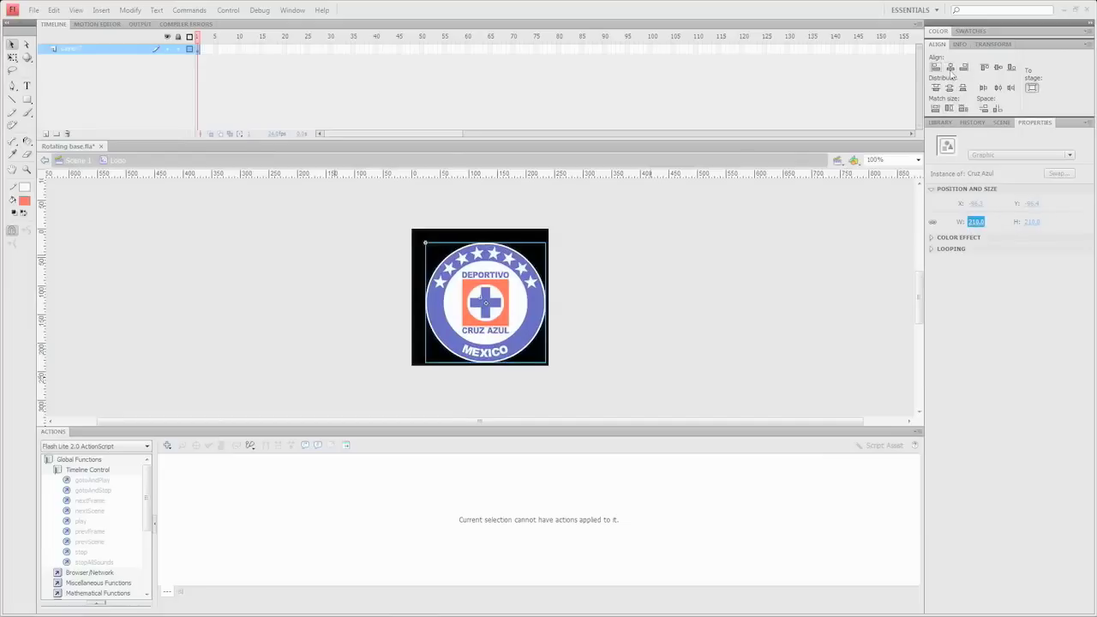
click(949, 67)
click(997, 67)
click(212, 178)
click(79, 162)
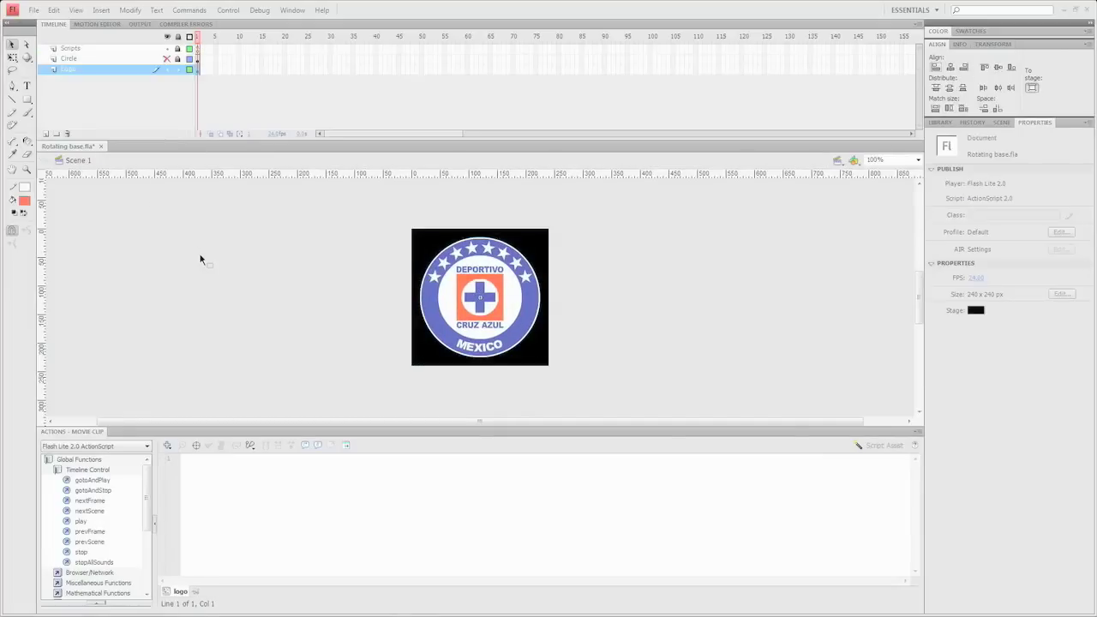
- Publish the movie and delete Cruz Azul.ai from the Rotating Logos folder
click(34, 9)
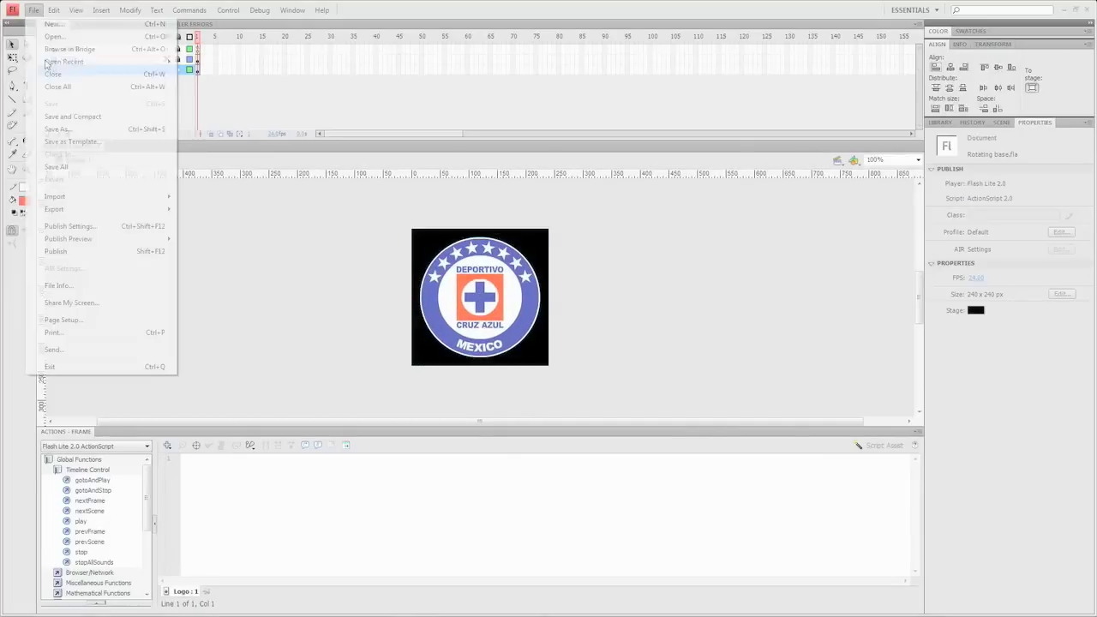
click(60, 250)
click(296, 609)
click(359, 210)
click(360, 222)
click(370, 254)
click(361, 219)
key(Delete)
key(Return)
- Rename Rotating.swf to Cruz Azul Logo.swf and preview it in Flash Player
click(360, 224)
click(360, 225)
text(Cruz Azul Logo)
key(Return)
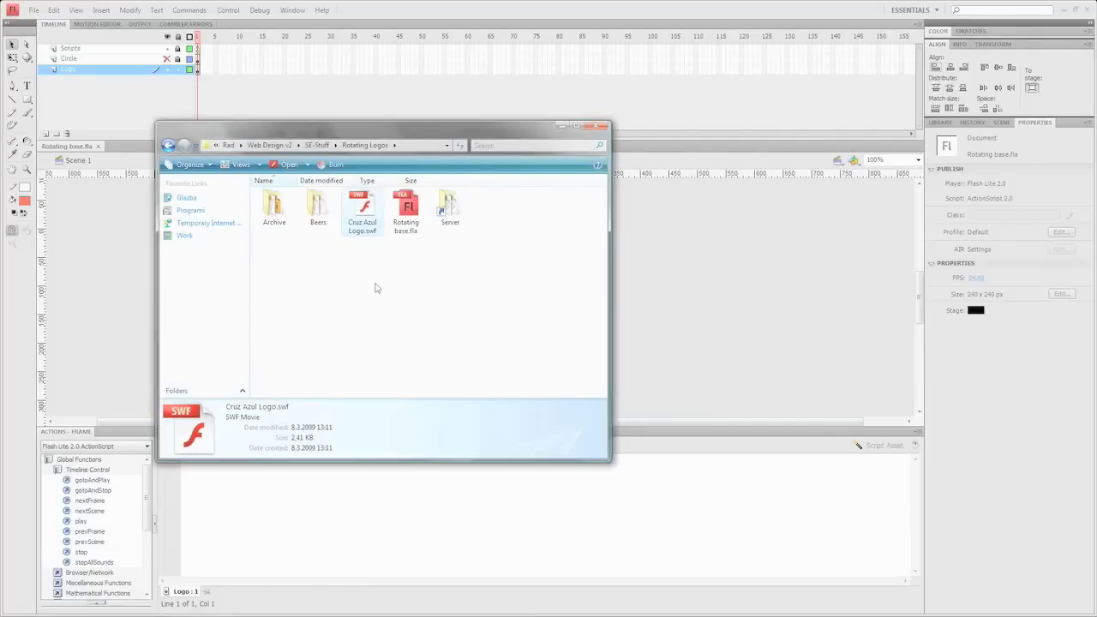
double_click(362, 218)
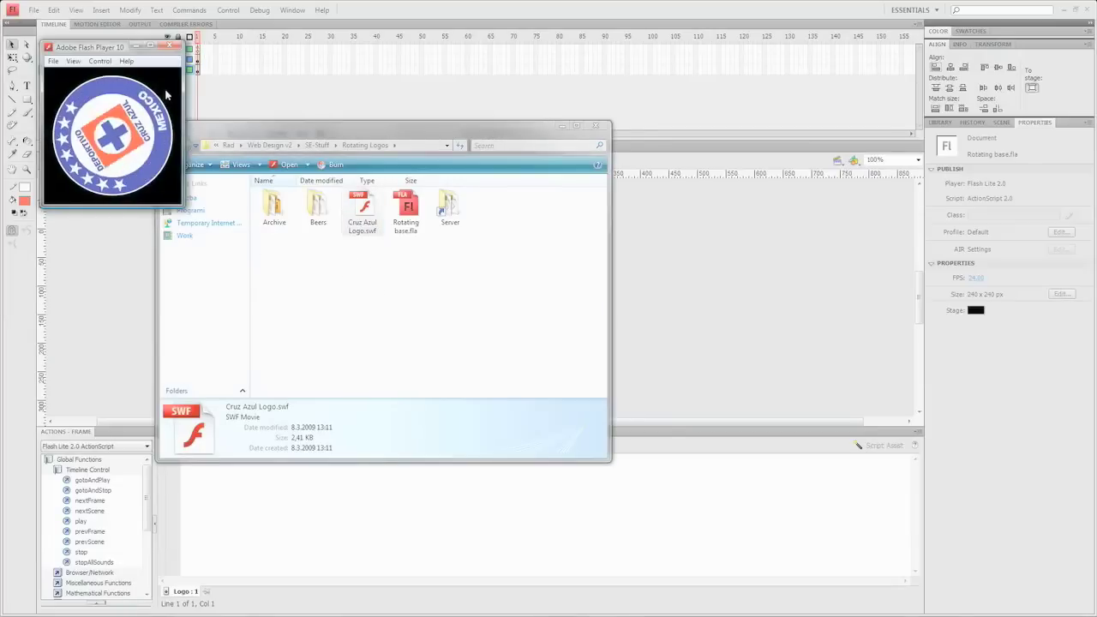
click(175, 46)
- Send Cruz Azul Logo.swf to the phone over Bluetooth and finish the transfer wizard
right_click(368, 224)
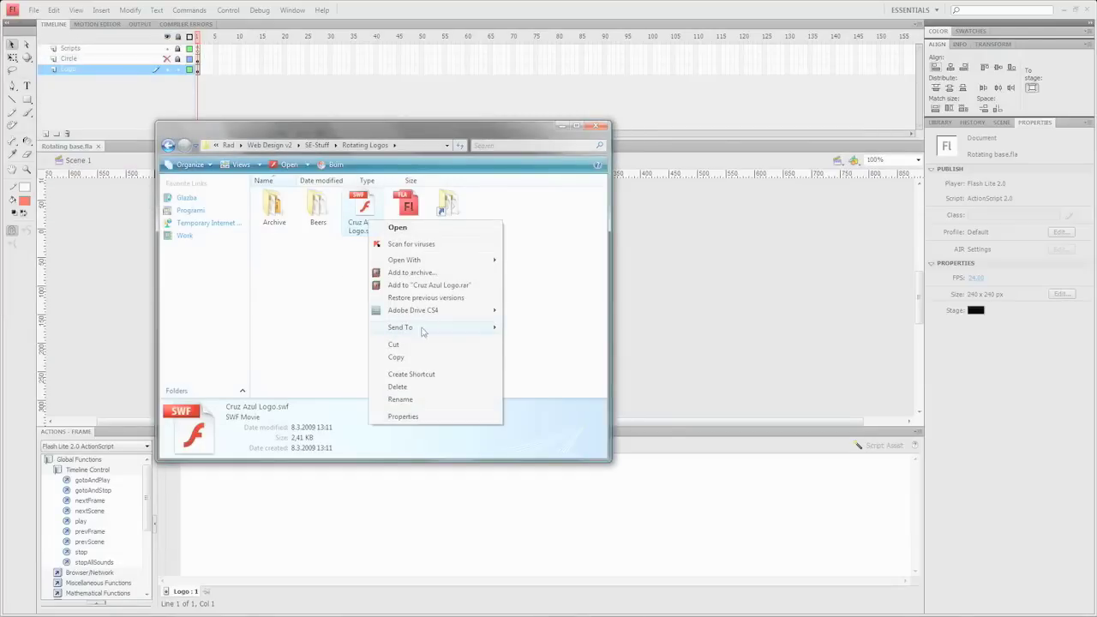
click(514, 332)
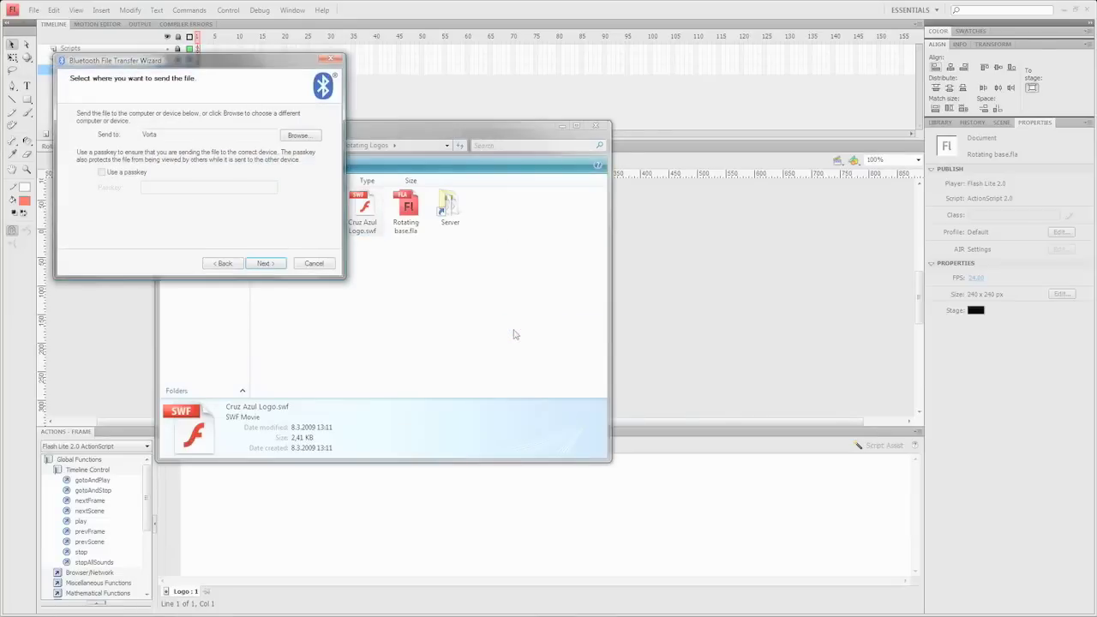
click(263, 264)
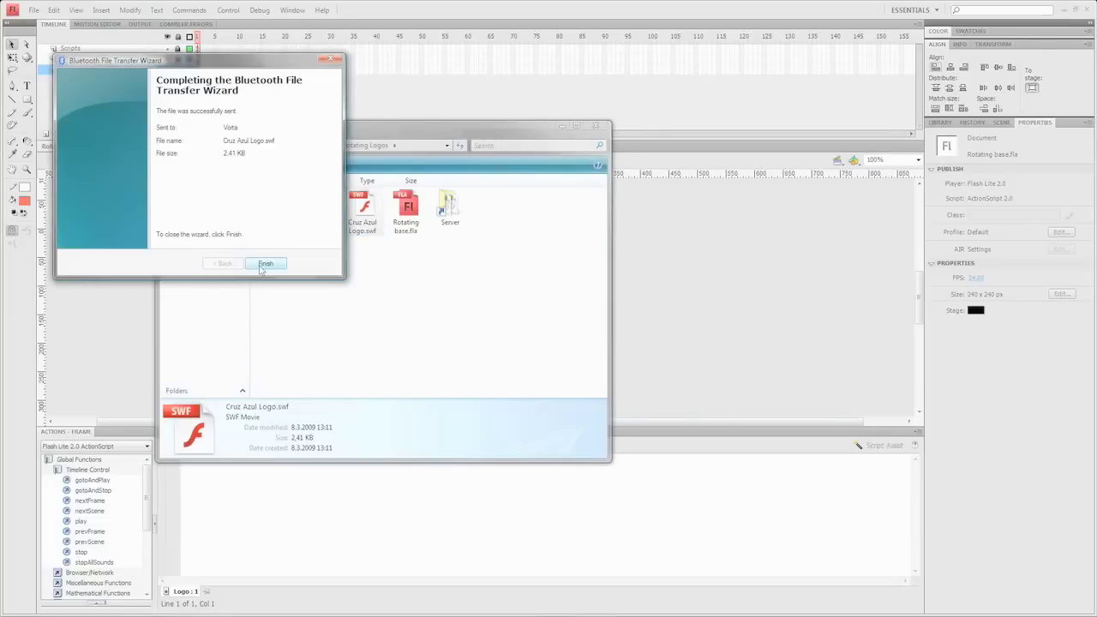
click(265, 264)
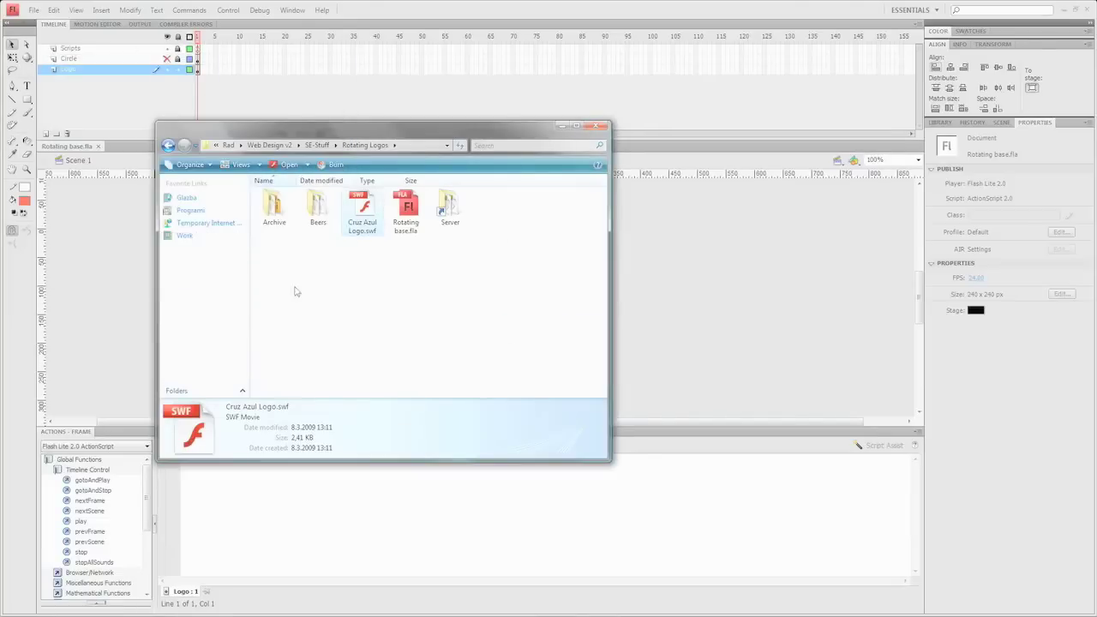
- Pack Cruz Azul Logo.swf into a cruz-azul.zip archive
right_click(356, 229)
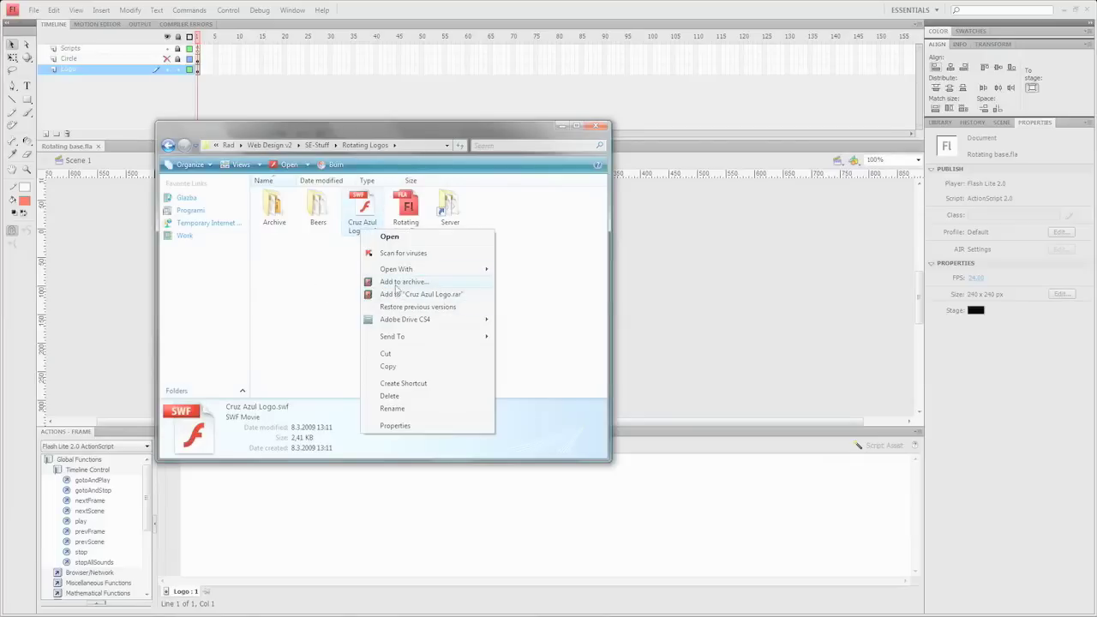
click(399, 282)
click(458, 251)
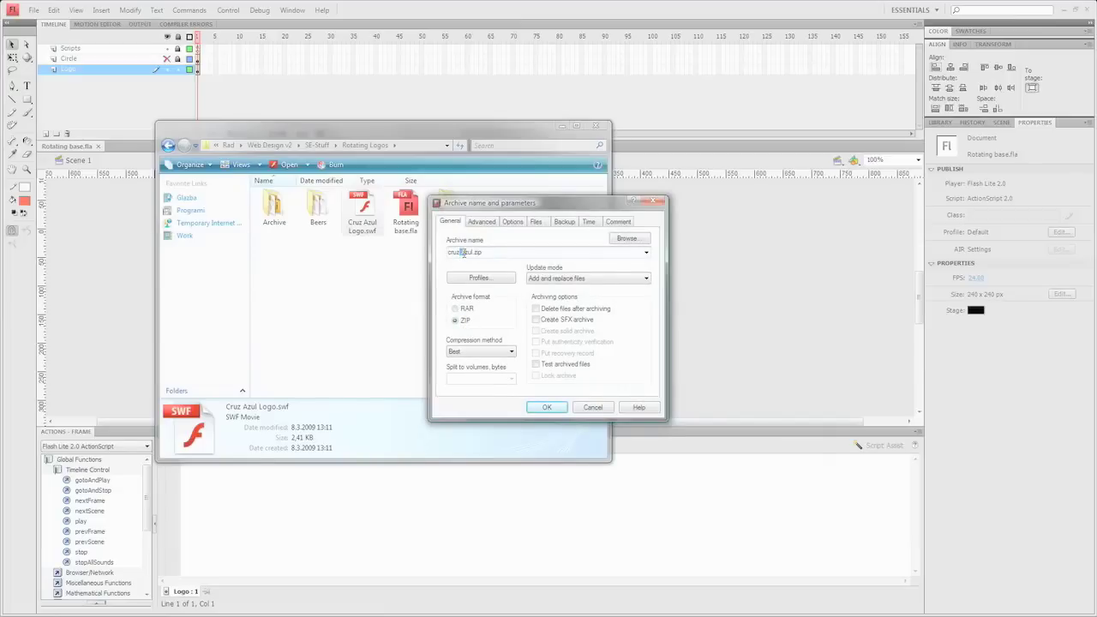
key(Return)
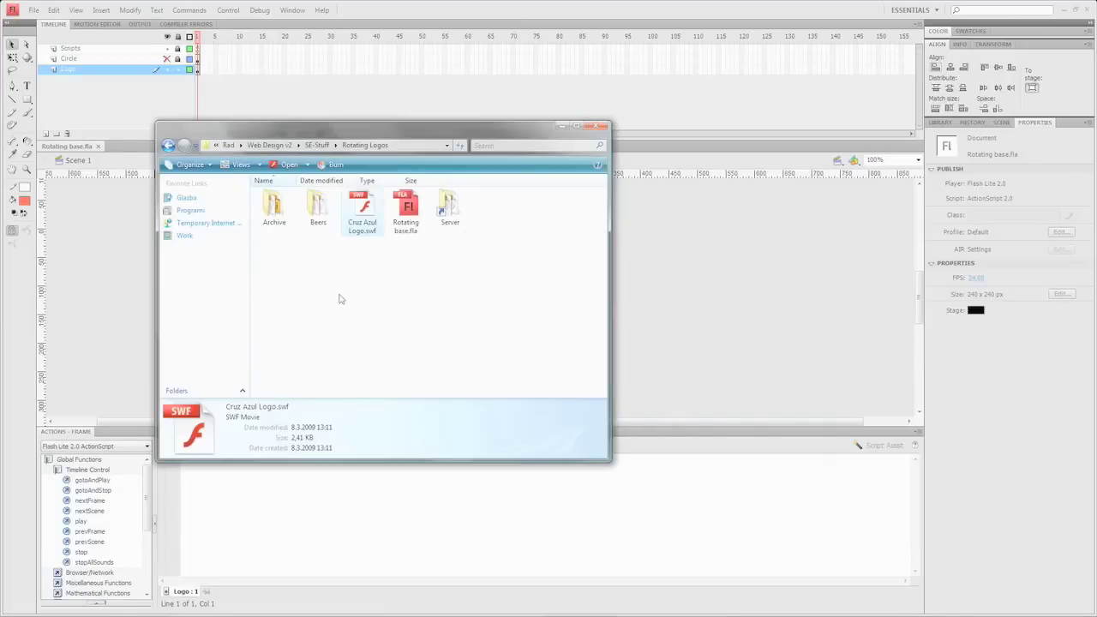
- Delete the original Cruz Azul Logo.swf and minimize the Rotating Logos window
key(Delete)
key(Return)
drag(390, 135, 803, 170)
click(975, 162)
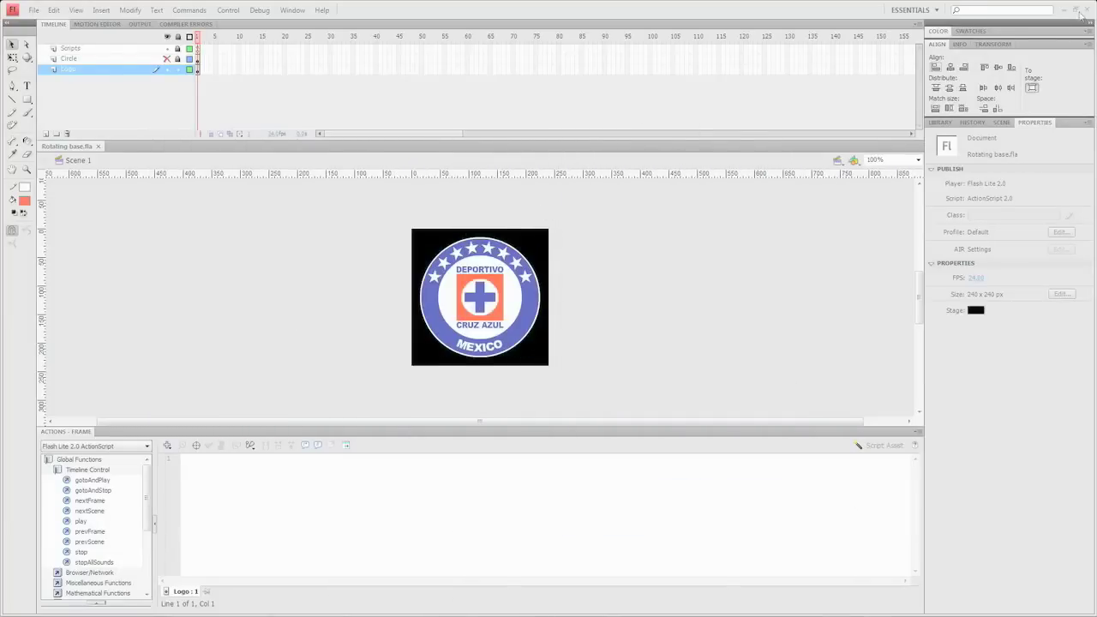
- Close the Wikipedia Cruz azul.png tab in Internet Explorer and minimize the browser
key(alt+Tab)
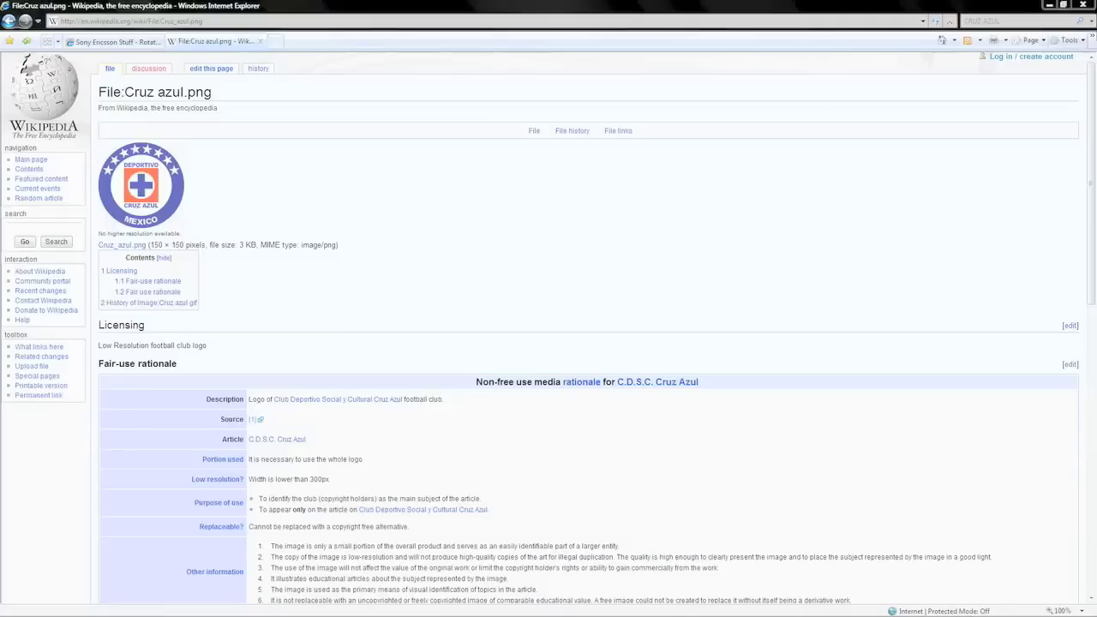
click(259, 41)
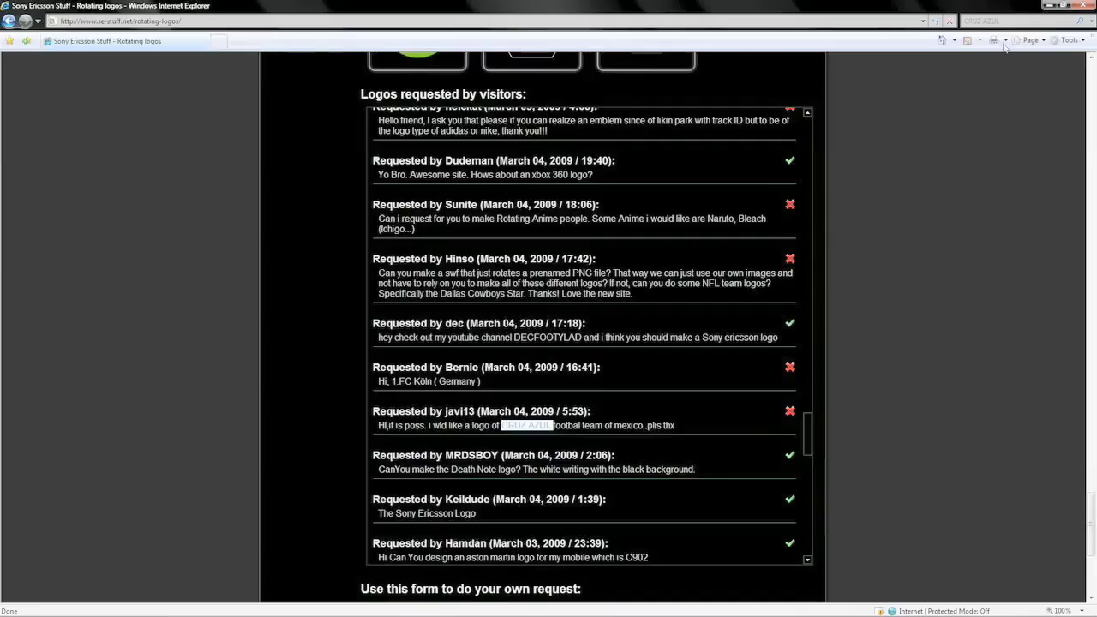
click(1008, 31)
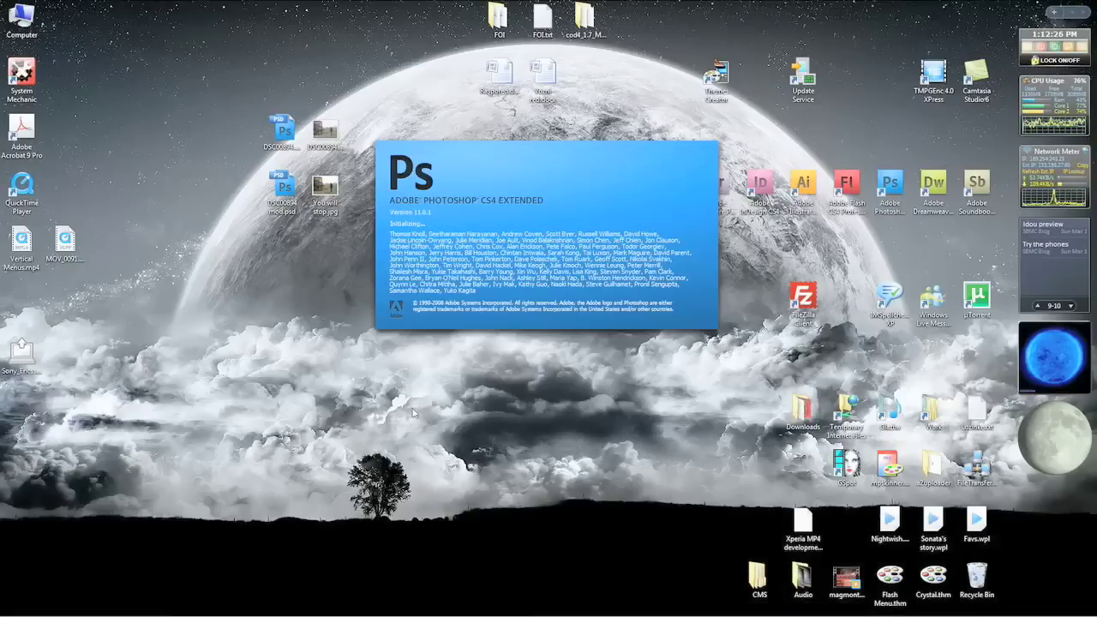
- Create a new Photoshop document and paste the captured Flash screenshot into it
key(ctrl+shift+Escape)
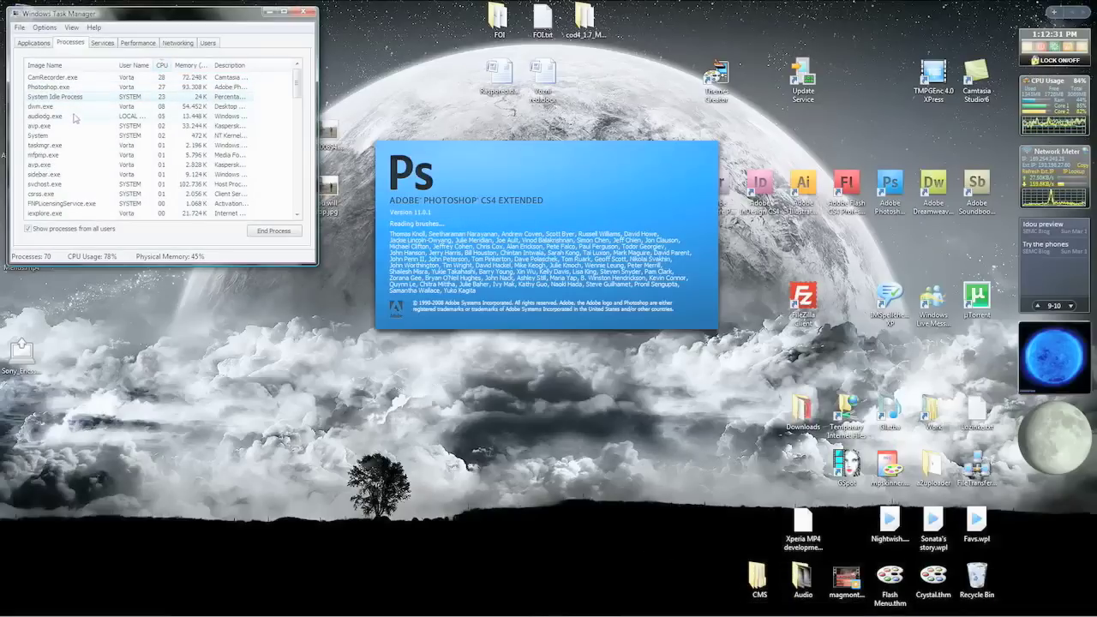
click(302, 11)
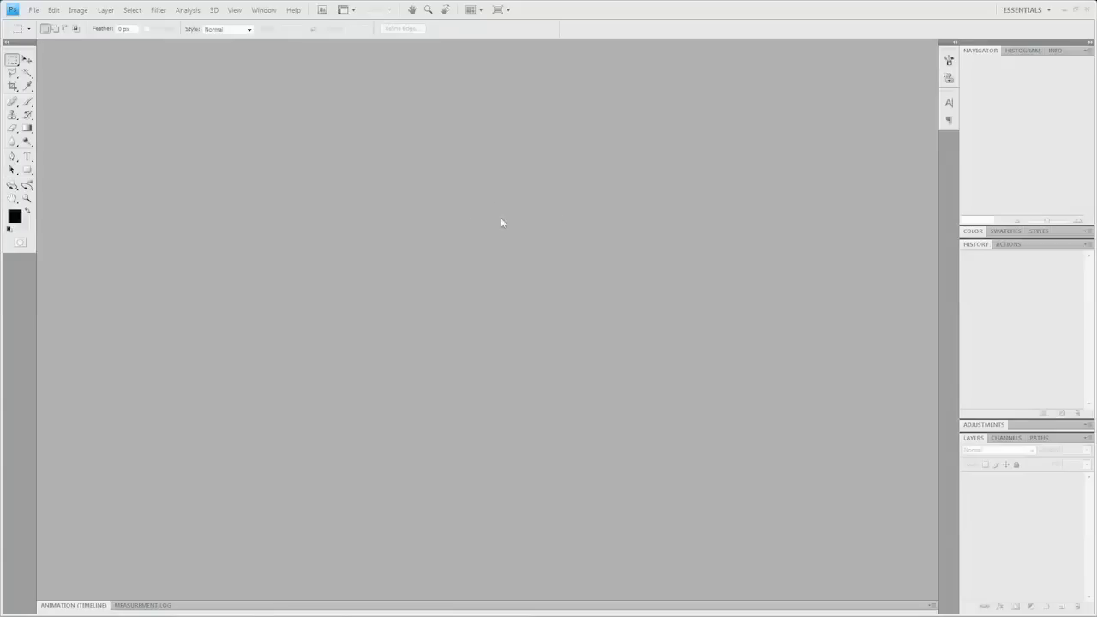
key(ctrl+n)
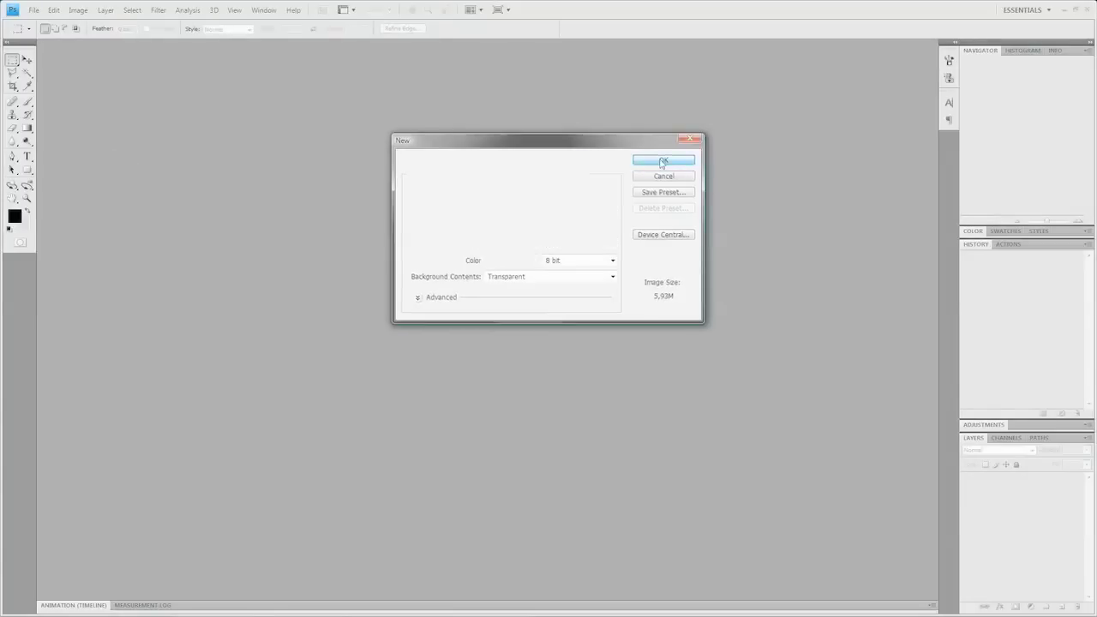
click(664, 162)
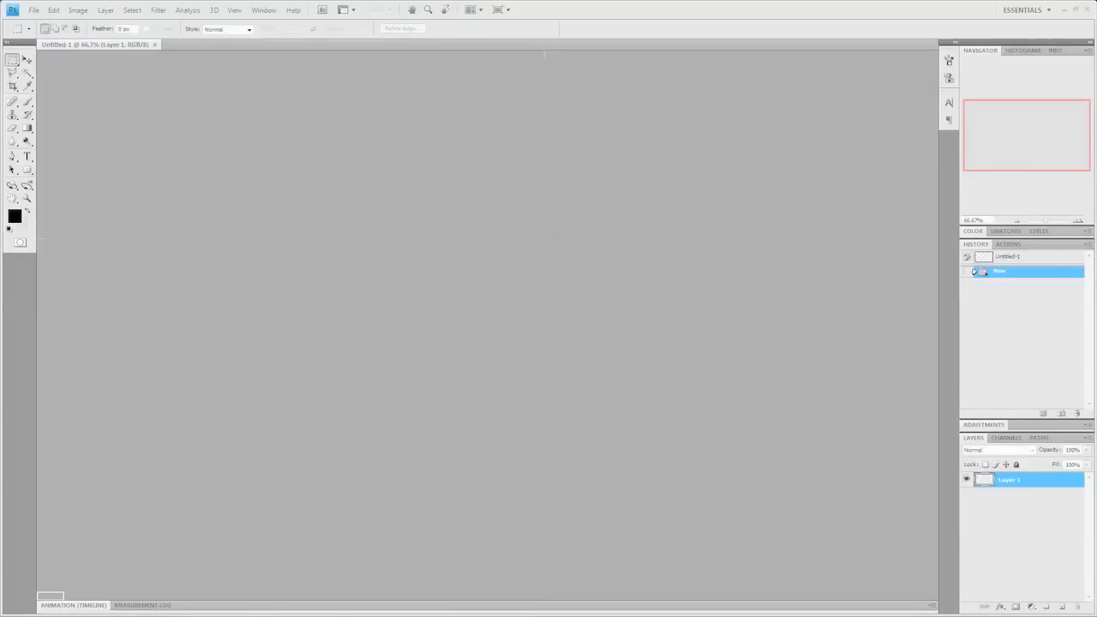
key(ctrl+v)
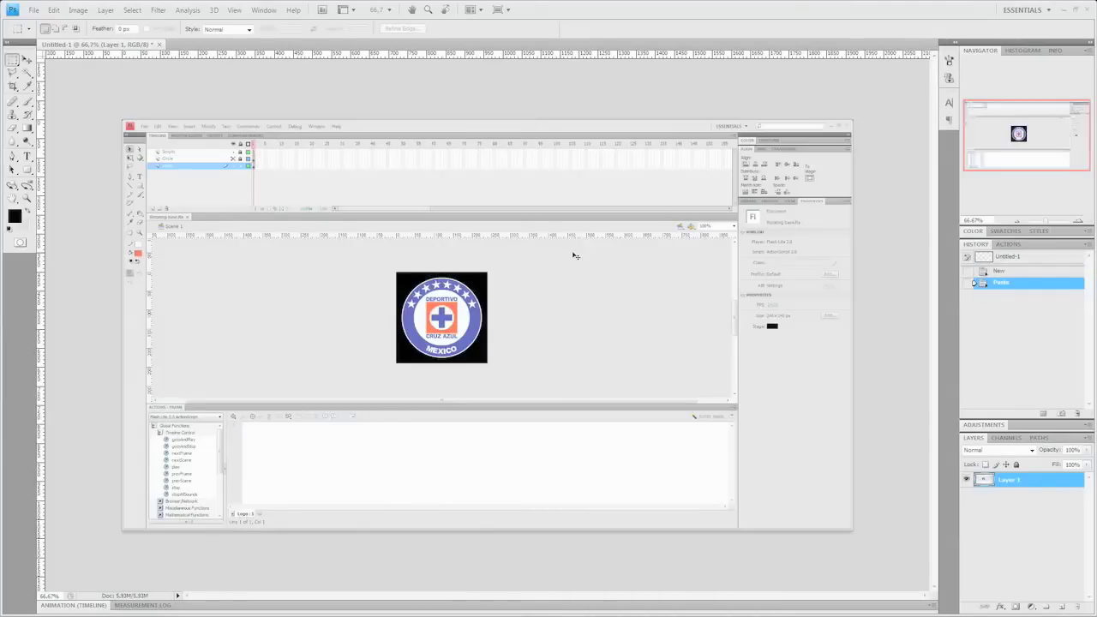
- Crop the canvas to the Cruz Azul logo's bounds and clear the selection
key(ctrl+plus)
key(ctrl+plus)
key(ctrl+plus)
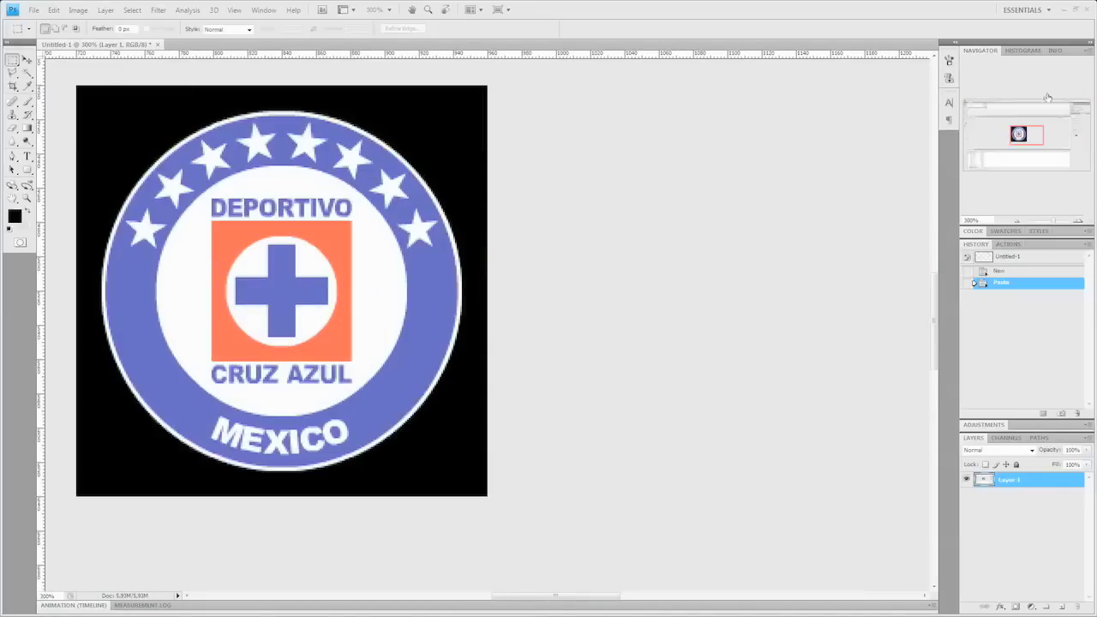
drag(495, 596, 467, 598)
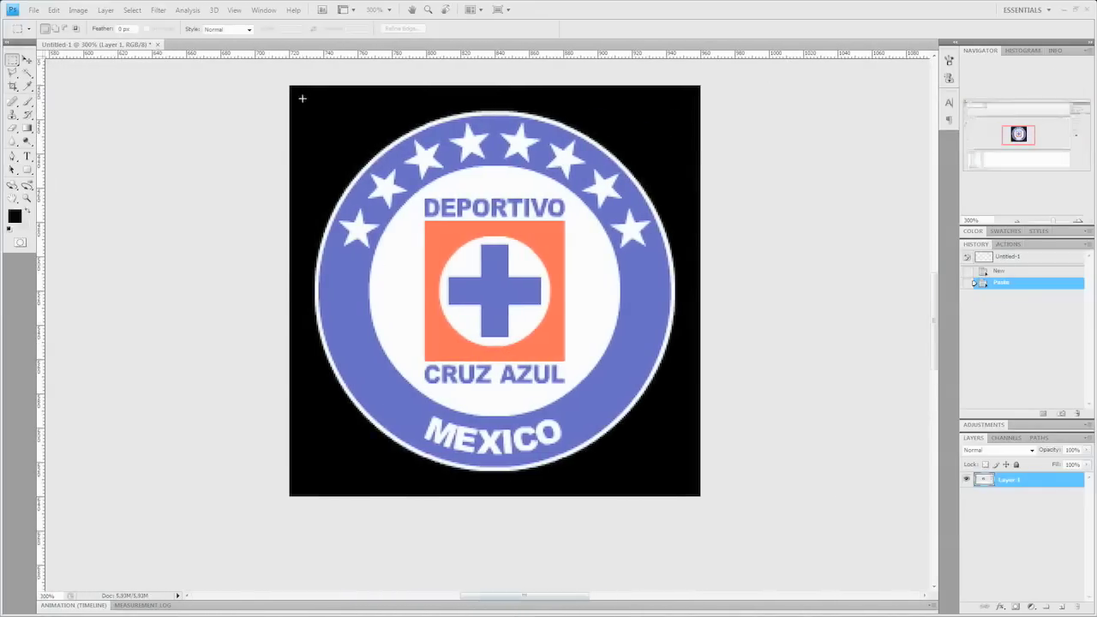
drag(295, 91, 300, 96)
drag(614, 450, 699, 495)
drag(294, 86, 348, 124)
click(78, 10)
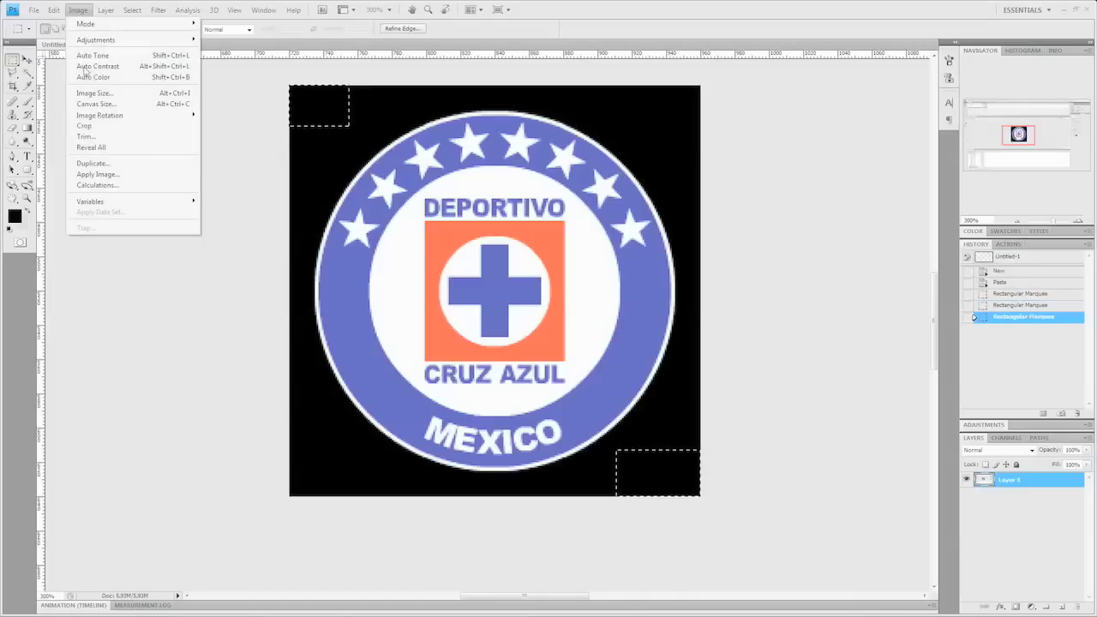
click(86, 126)
key(ctrl+d)
- Flatten the image and resize it to 100 px wide
right_click(1042, 485)
click(985, 481)
key(ctrl+minus)
key(ctrl+minus)
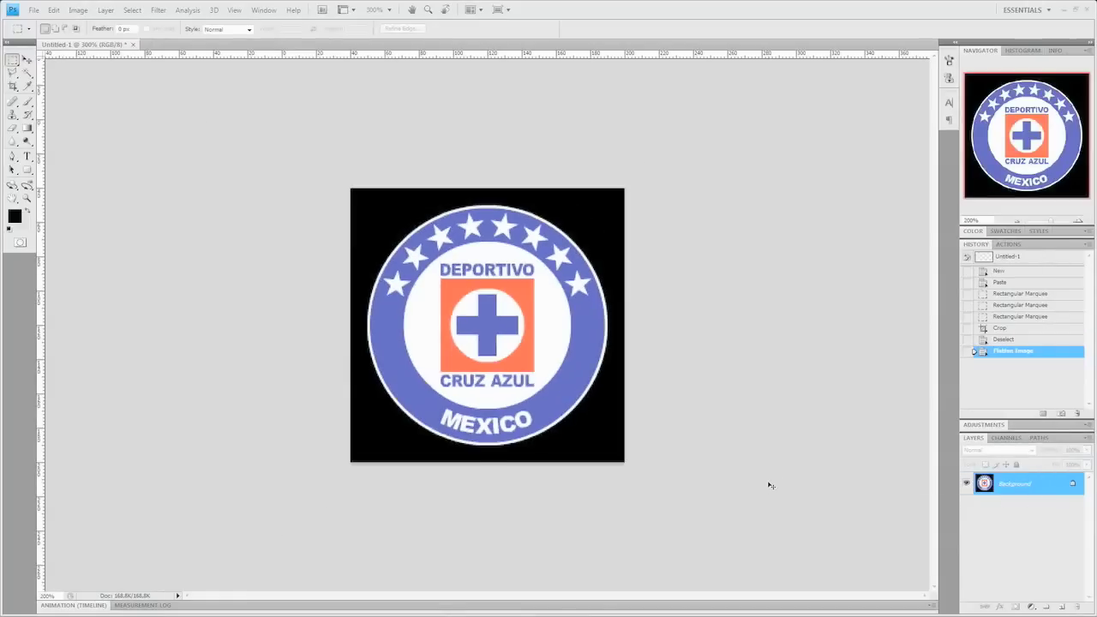
key(ctrl+alt+i)
text(100)
key(Return)
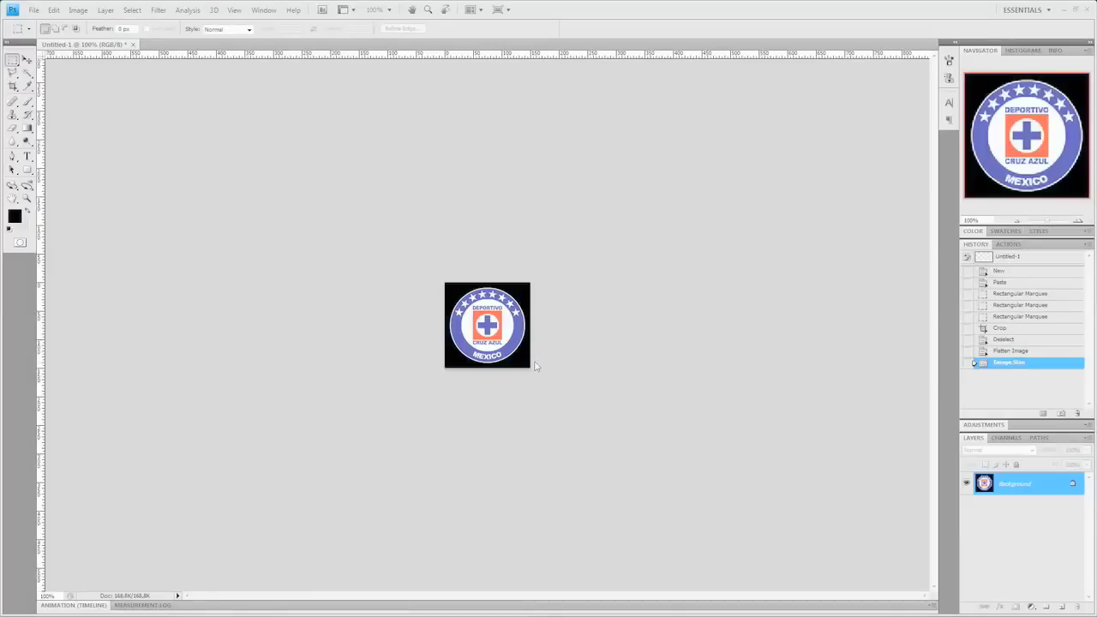
- Start Save As and go up to the 0 Sony Ericsson Stuff folder
key(ctrl+shift+s)
click(623, 110)
click(623, 111)
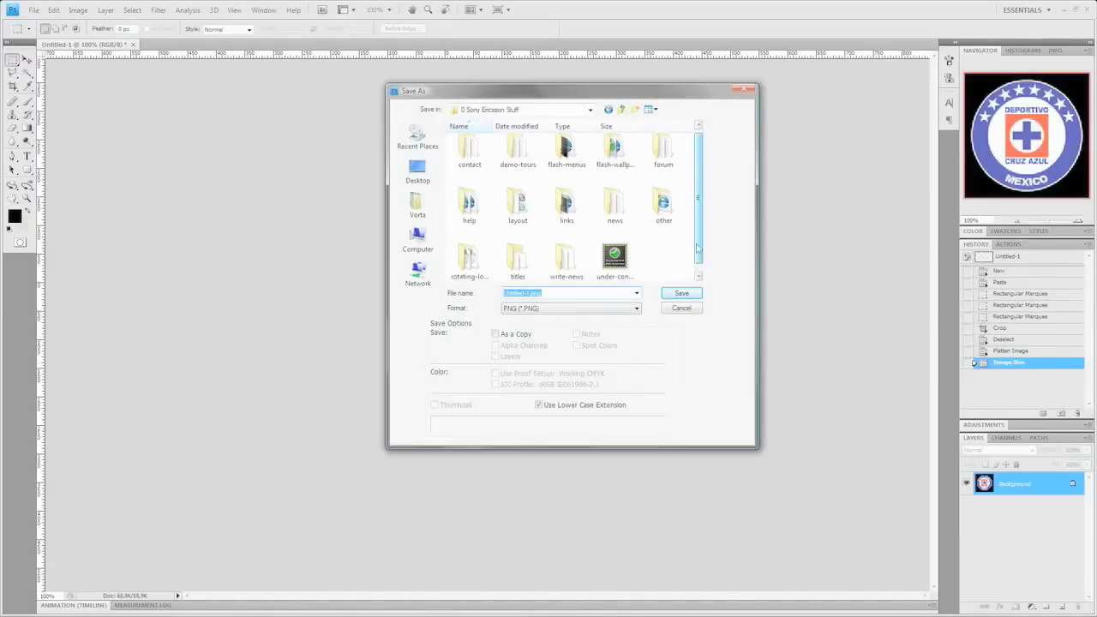
- Save the logo as cruz-azul.png in rotating-logos\previews with default PNG options, then close it
double_click(467, 255)
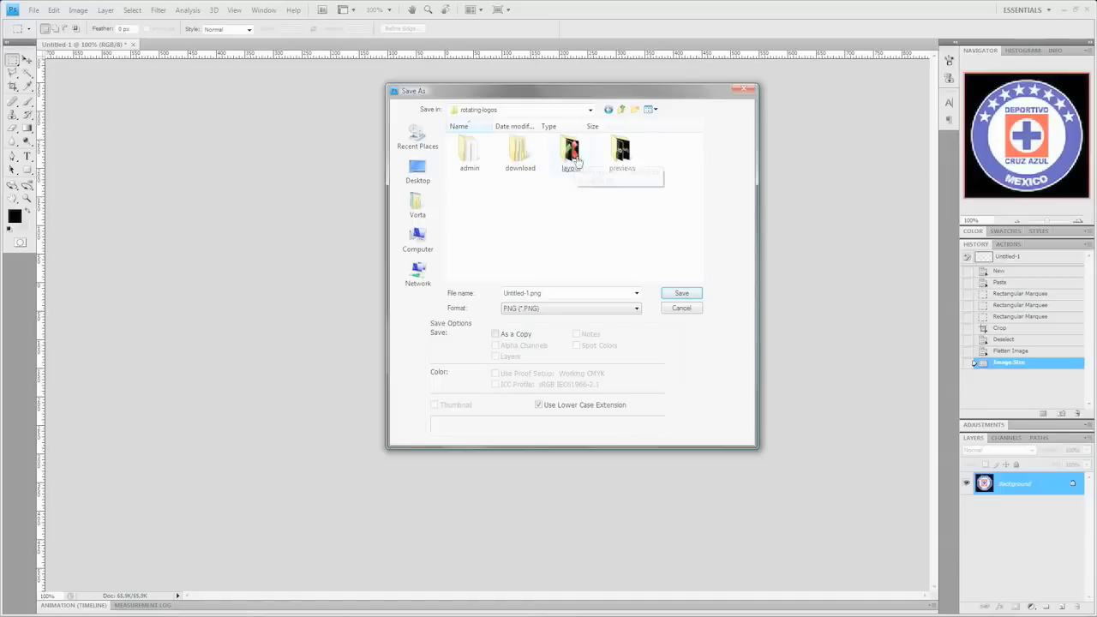
double_click(621, 153)
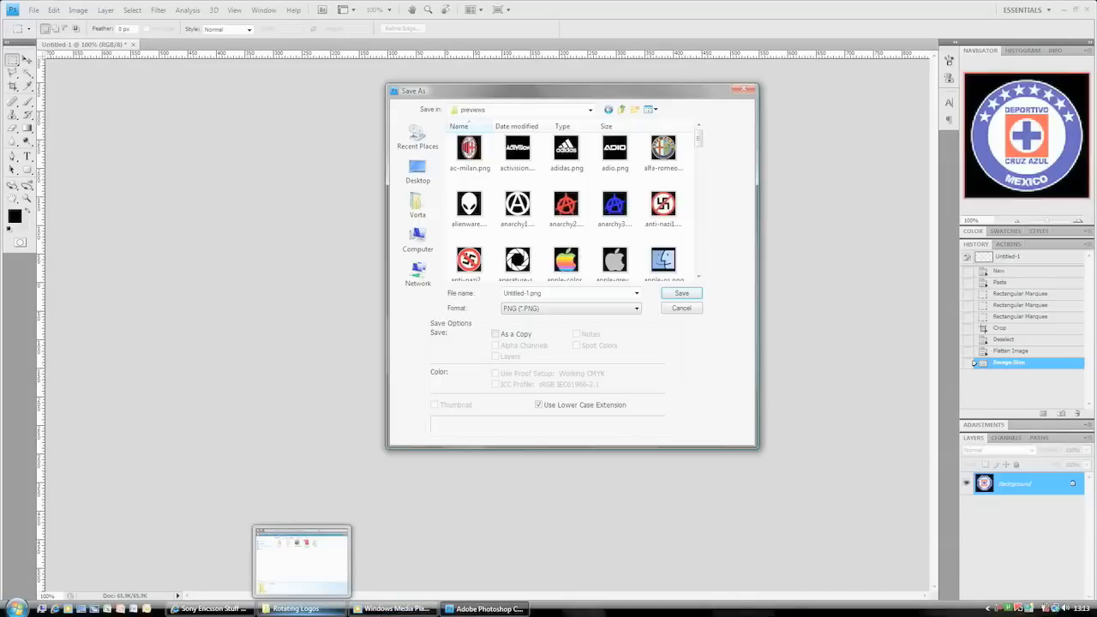
click(286, 610)
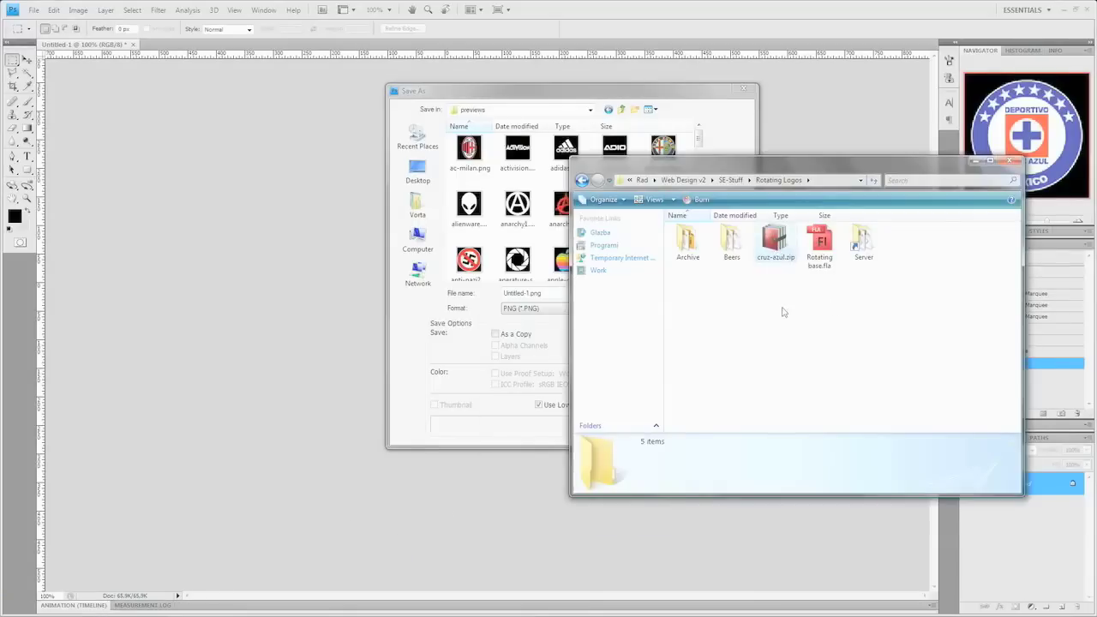
click(524, 293)
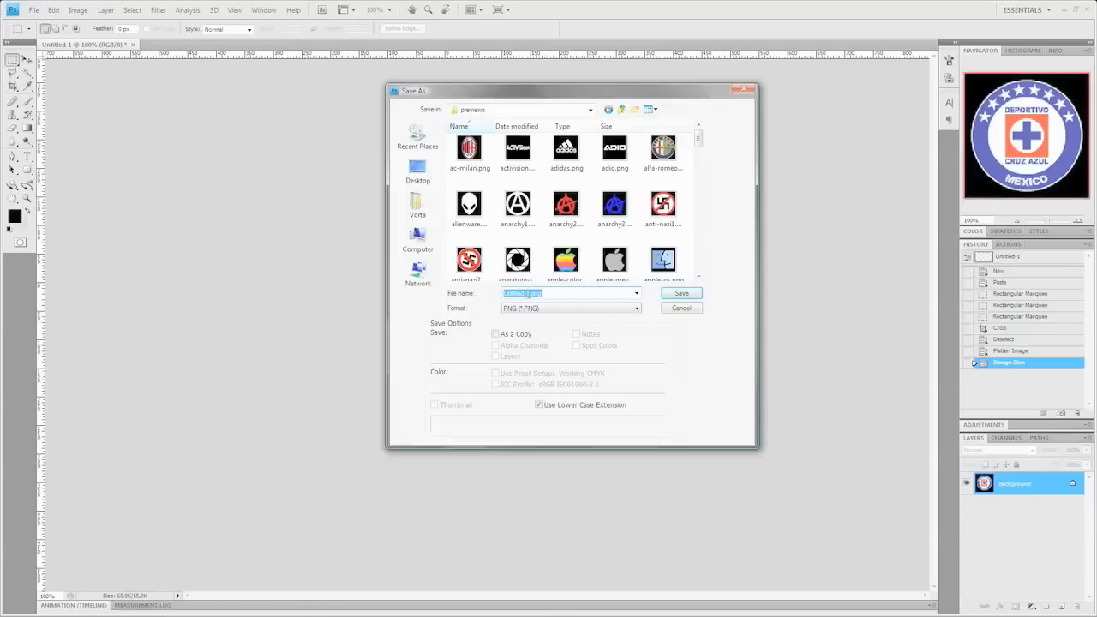
click(680, 293)
click(583, 304)
click(1088, 9)
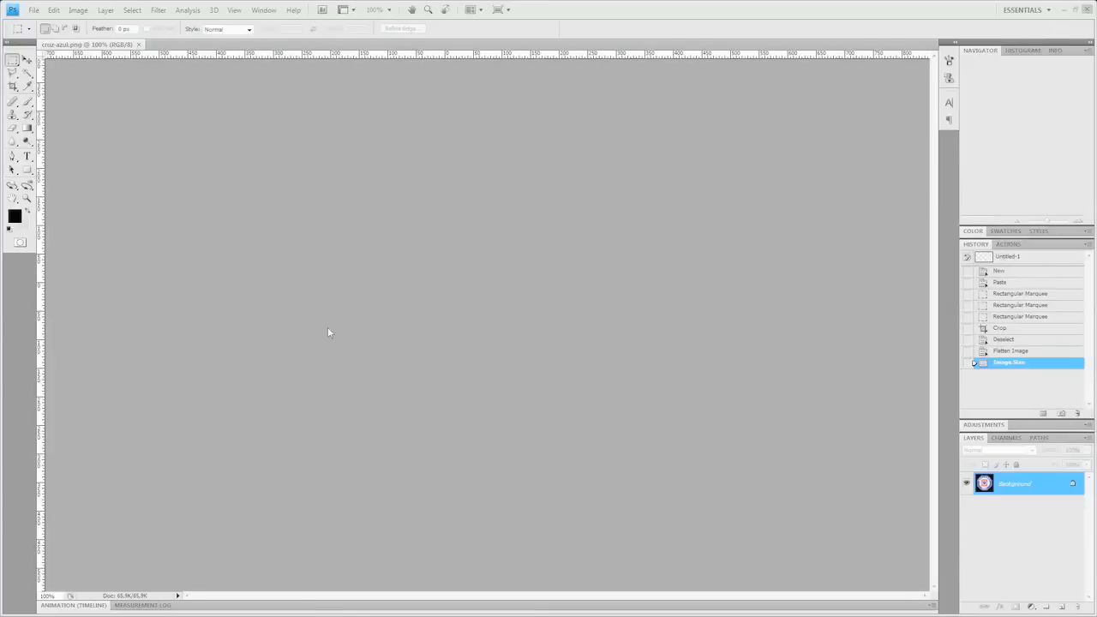
- Open rotating-logos index.php in Dreamweaver CS4, then locate cruz-azul.zip in the download folder
click(776, 242)
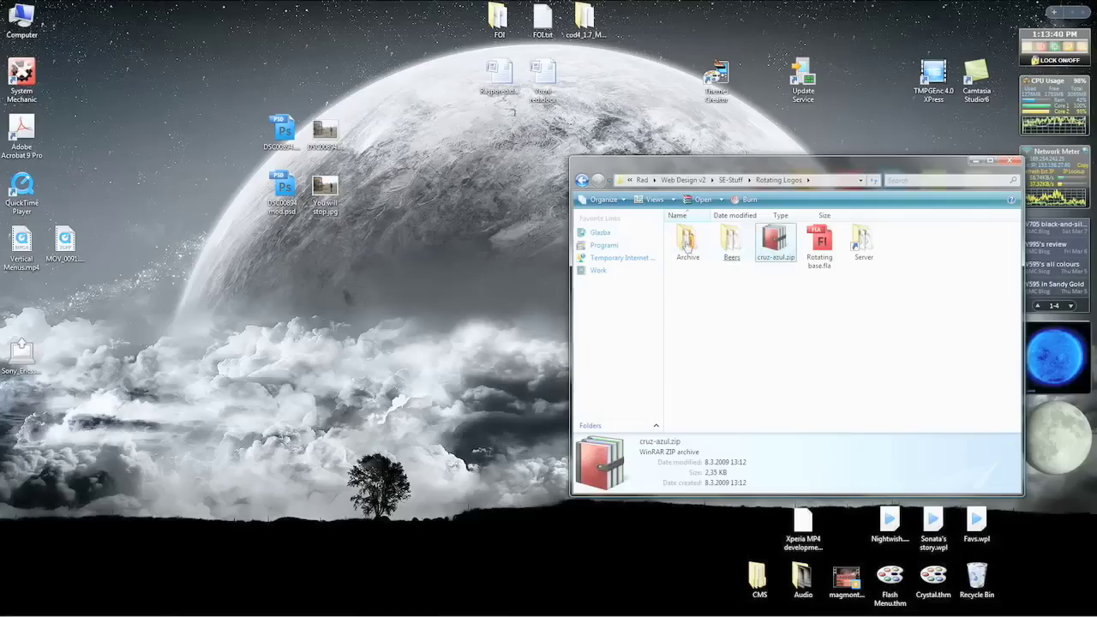
click(686, 181)
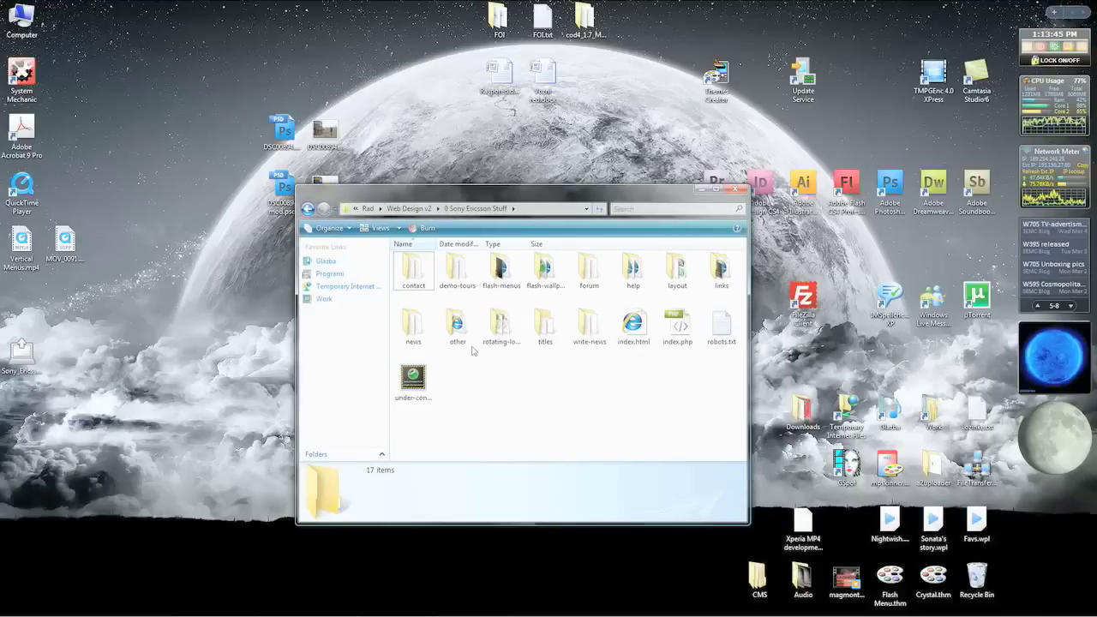
double_click(501, 330)
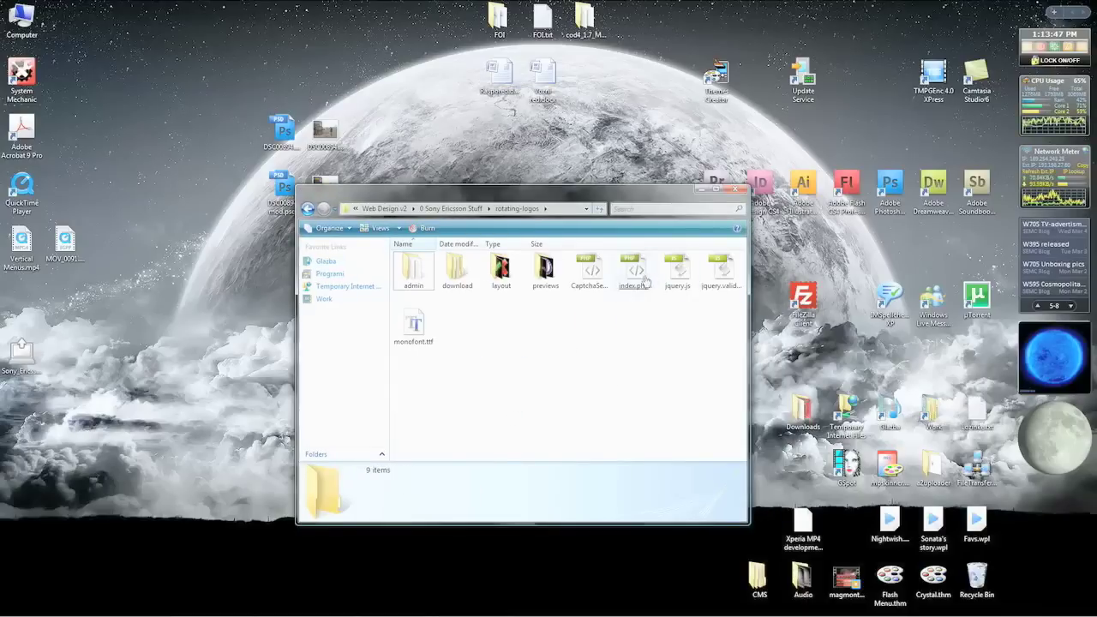
right_click(649, 281)
mouse_move(768, 341)
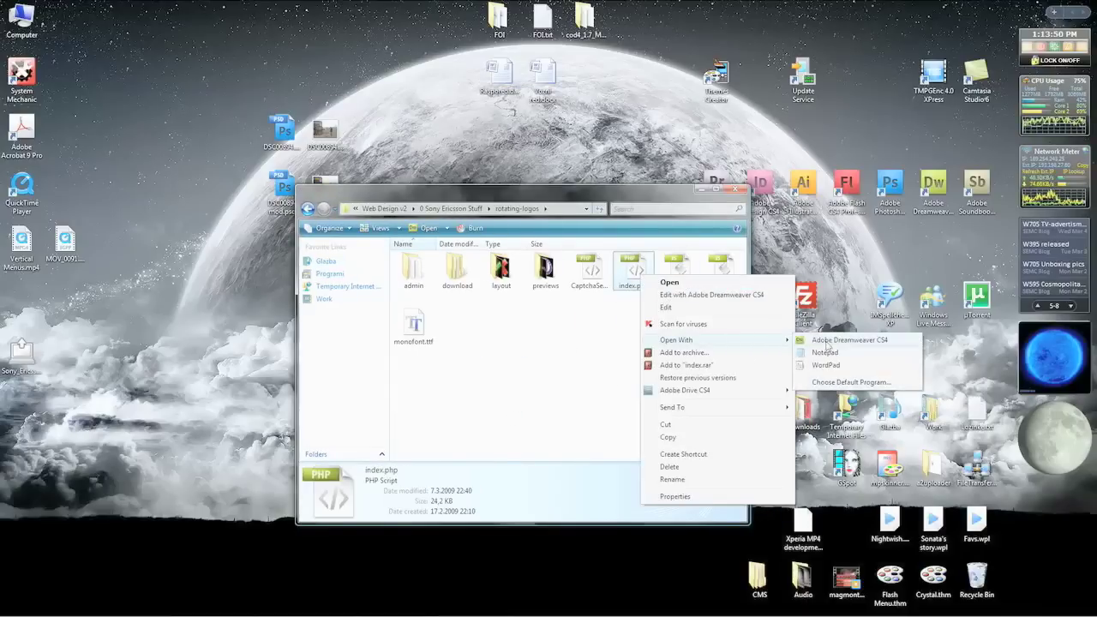
click(509, 314)
double_click(457, 270)
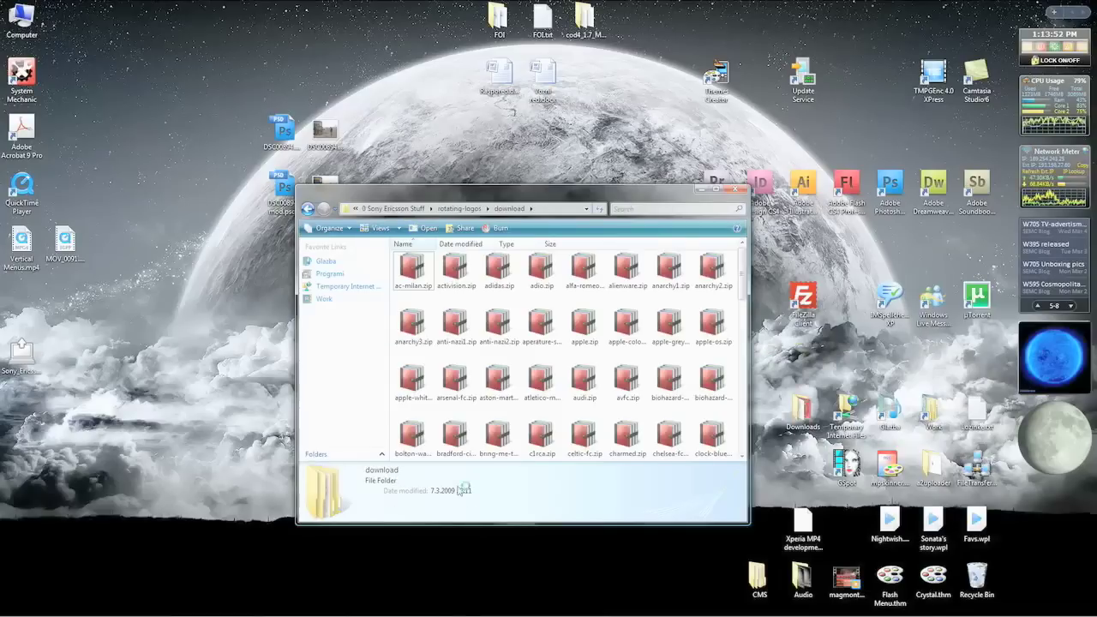
text(cript type="text/javascript">)
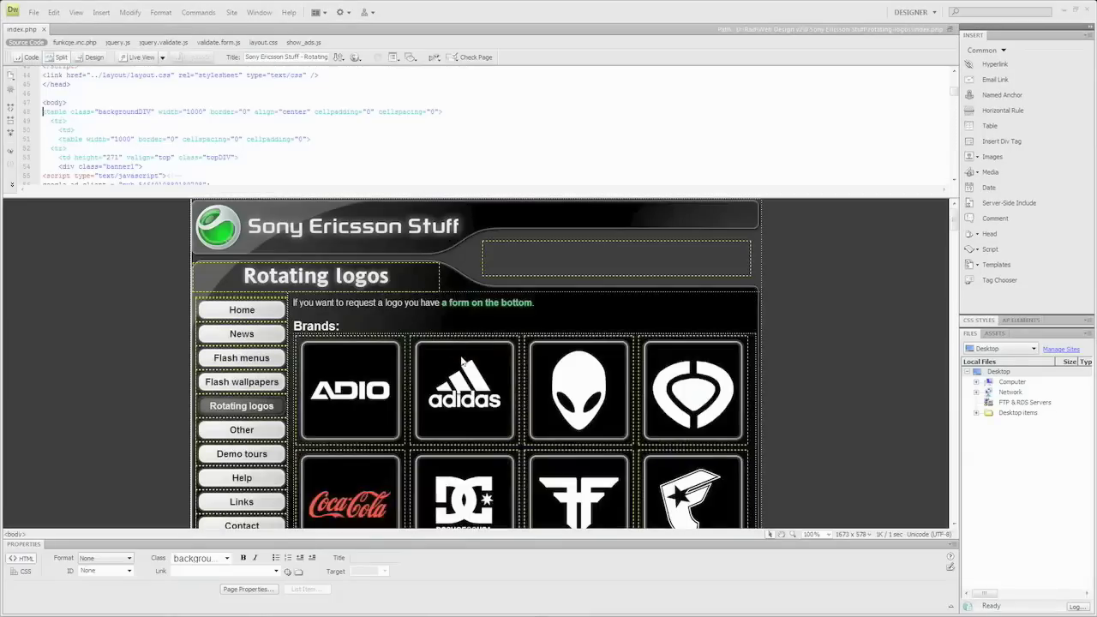
- Duplicate the Chelsea logo's line of code in index.php
drag(956, 225, 955, 407)
click(464, 307)
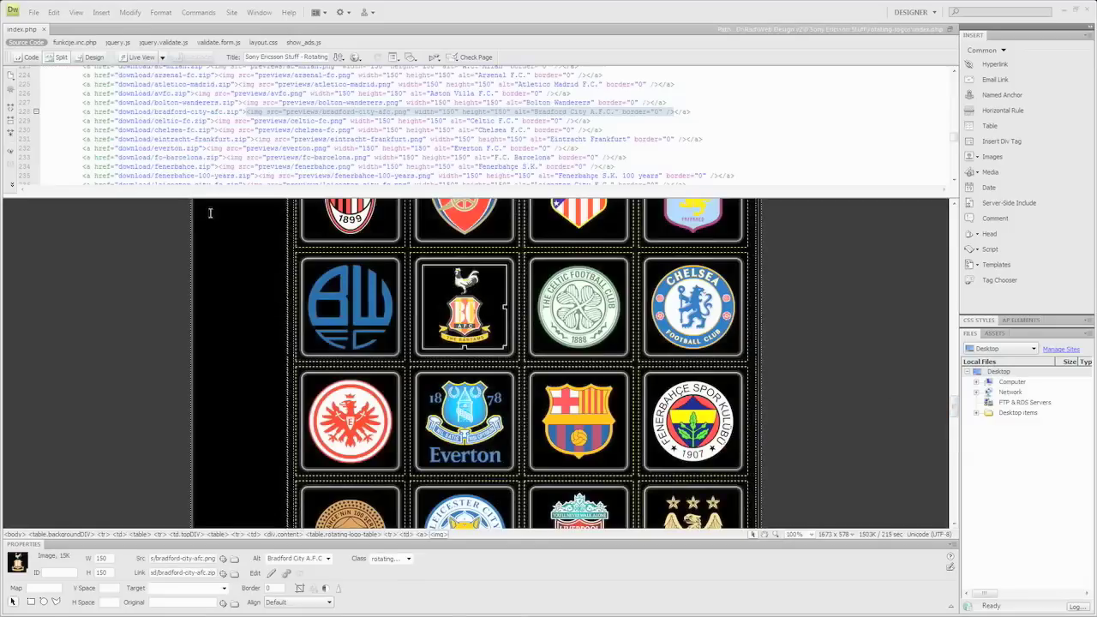
click(197, 129)
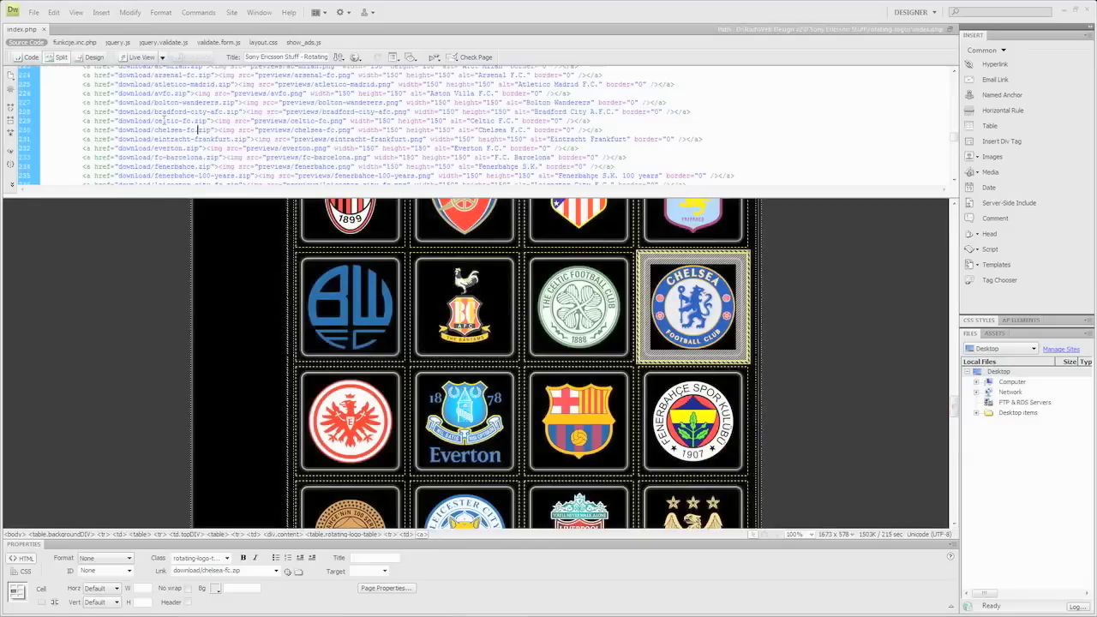
click(33, 130)
key(ctrl+c)
key(Right)
key(ctrl+v)
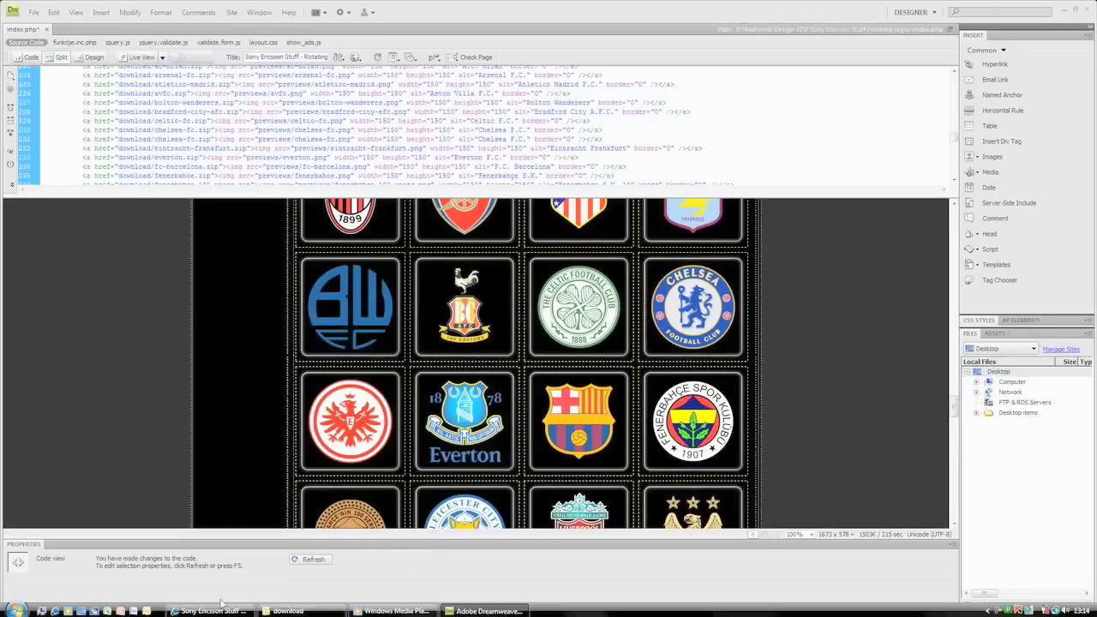
- Change chelsea-fc to cruz-azul in the link and image path, and alt text to Cruz Azul F.C
click(288, 609)
key(F2)
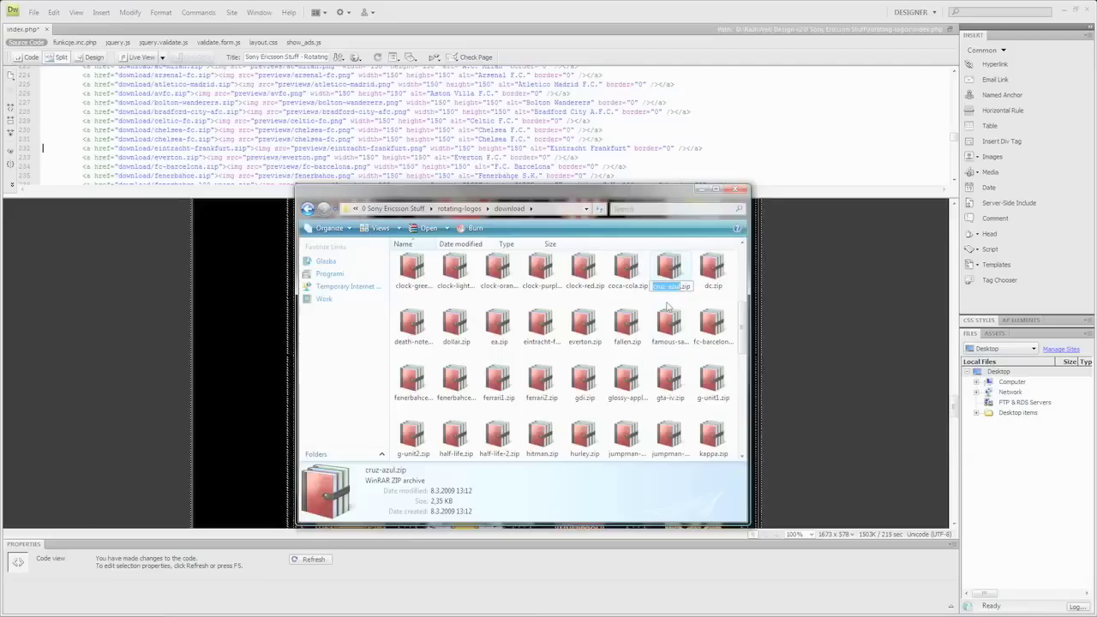
key(alt+Tab)
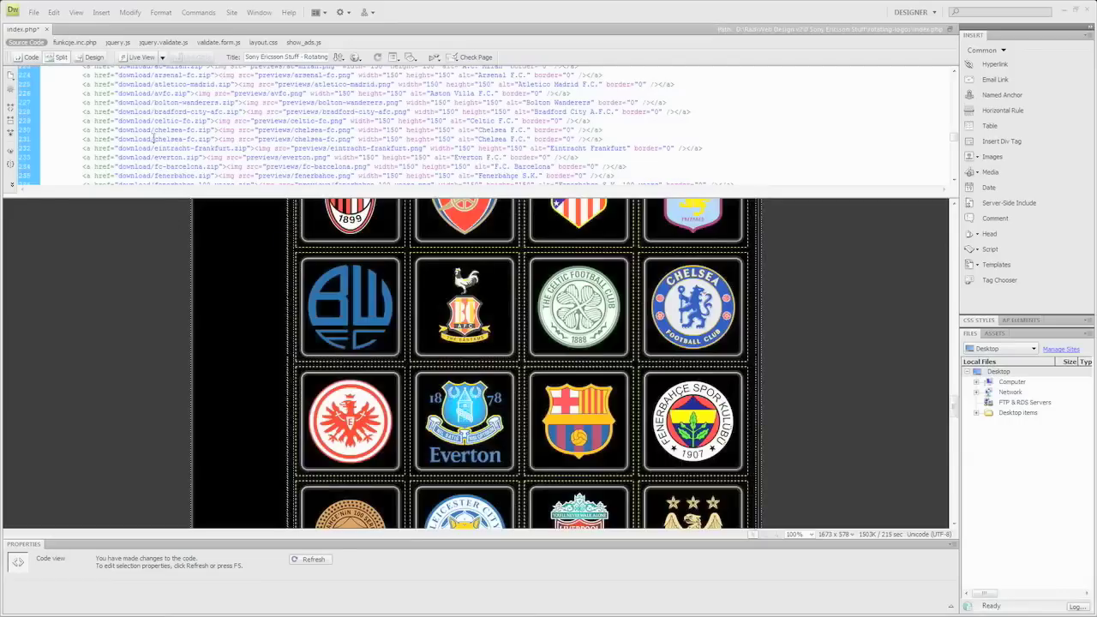
key(ctrl+v)
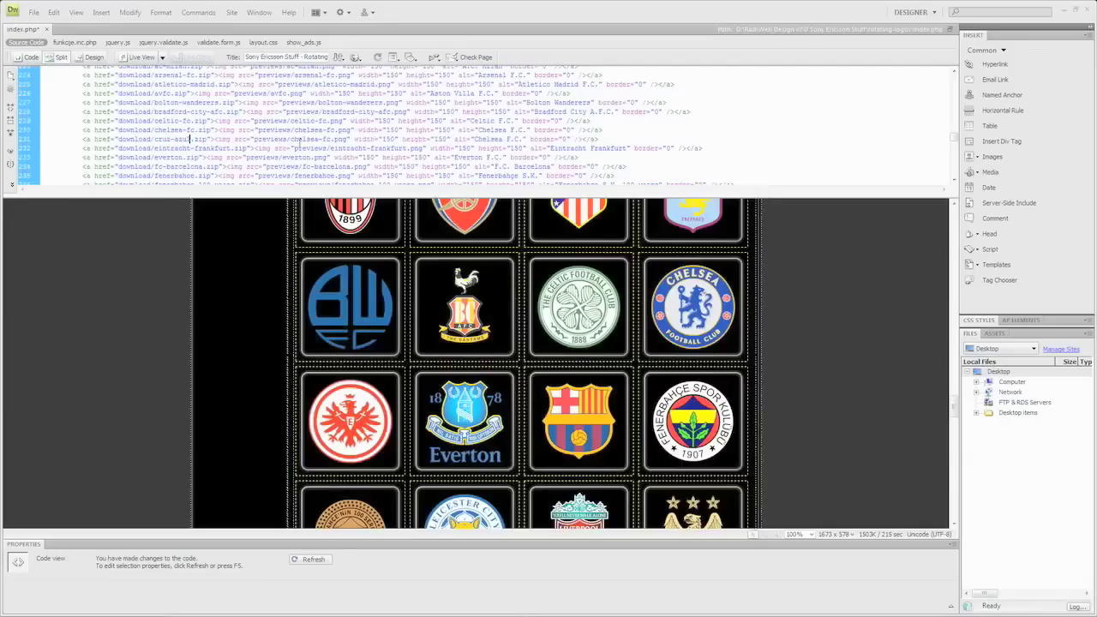
drag(324, 138, 332, 139)
key(ctrl+v)
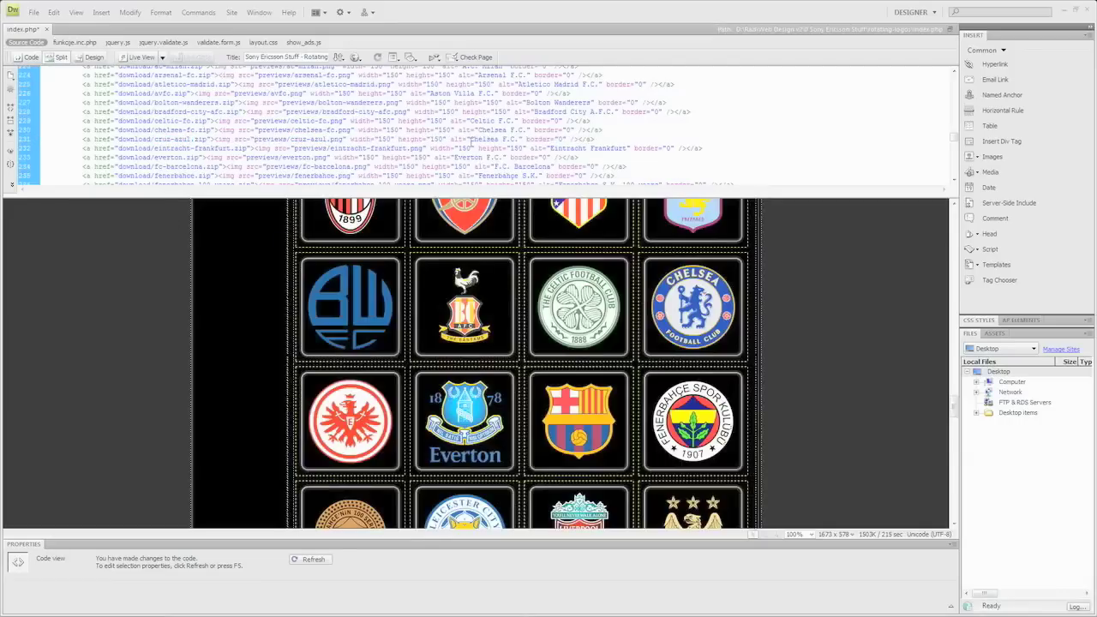
key(ctrl+v)
click(472, 138)
key(Delete)
text(Cruz A)
- Refresh the preview to check the new Cruz Azul logo, then close index.php
click(660, 313)
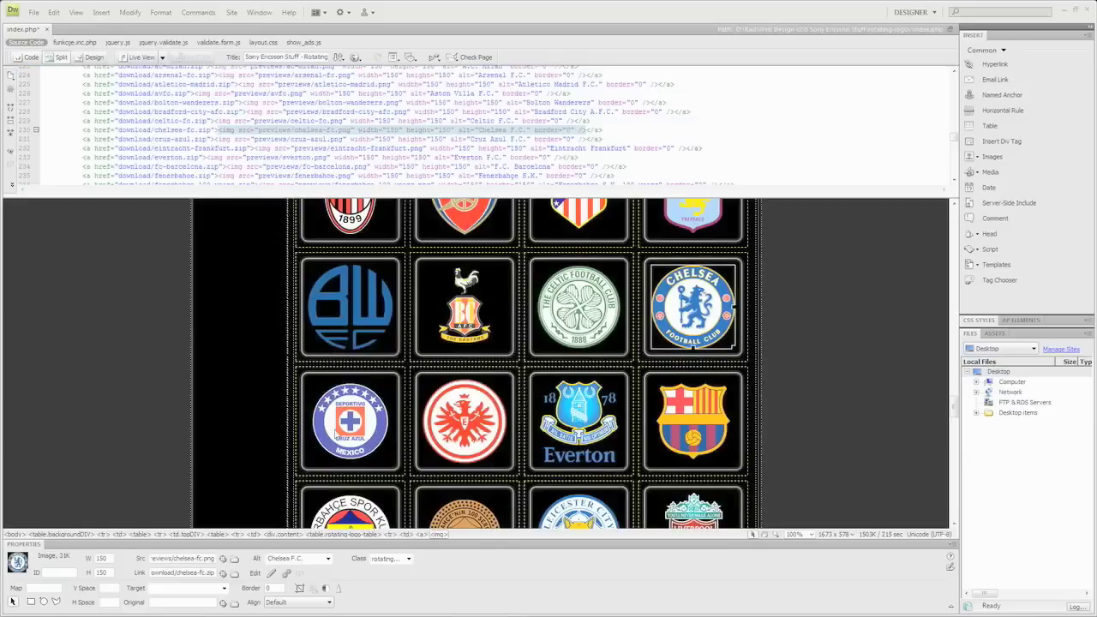
click(334, 433)
scroll(340, 425, down, 1)
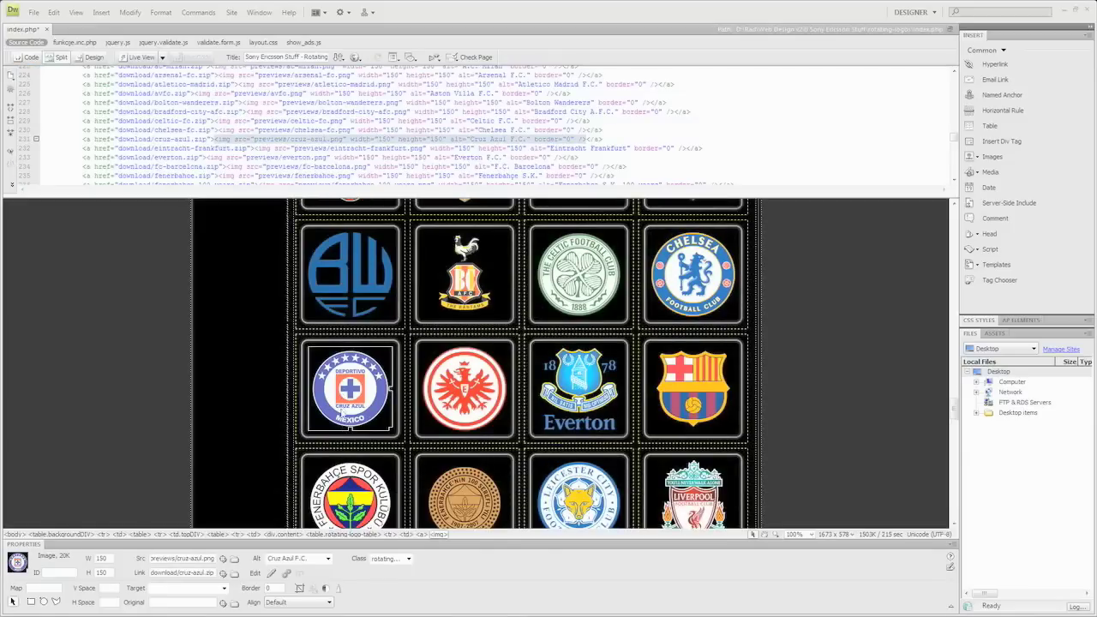
click(44, 30)
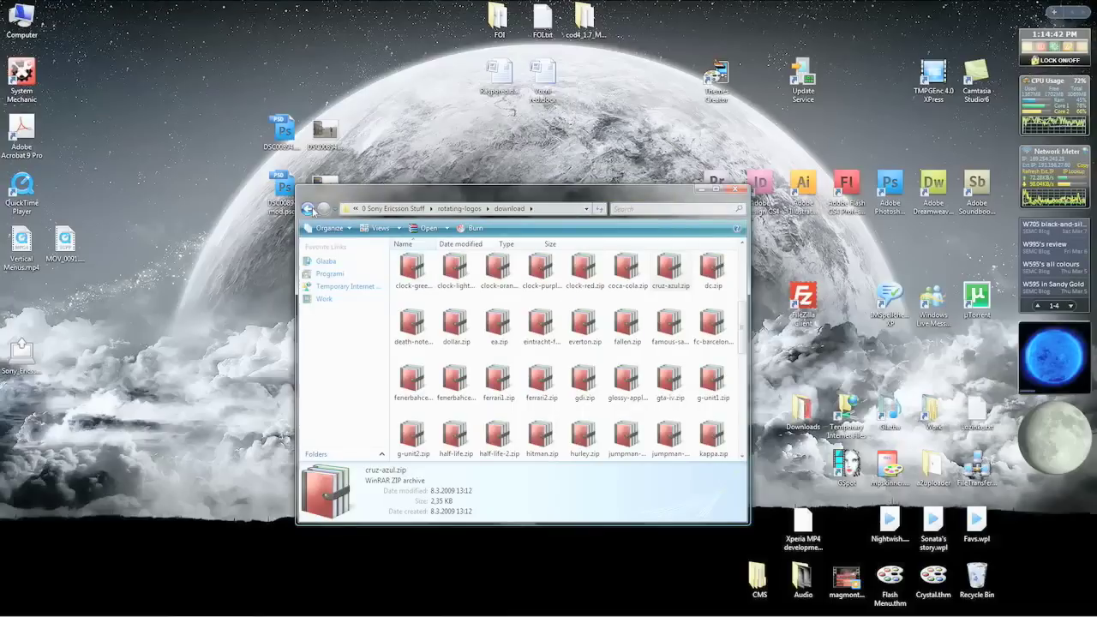
click(307, 209)
drag(514, 192, 294, 211)
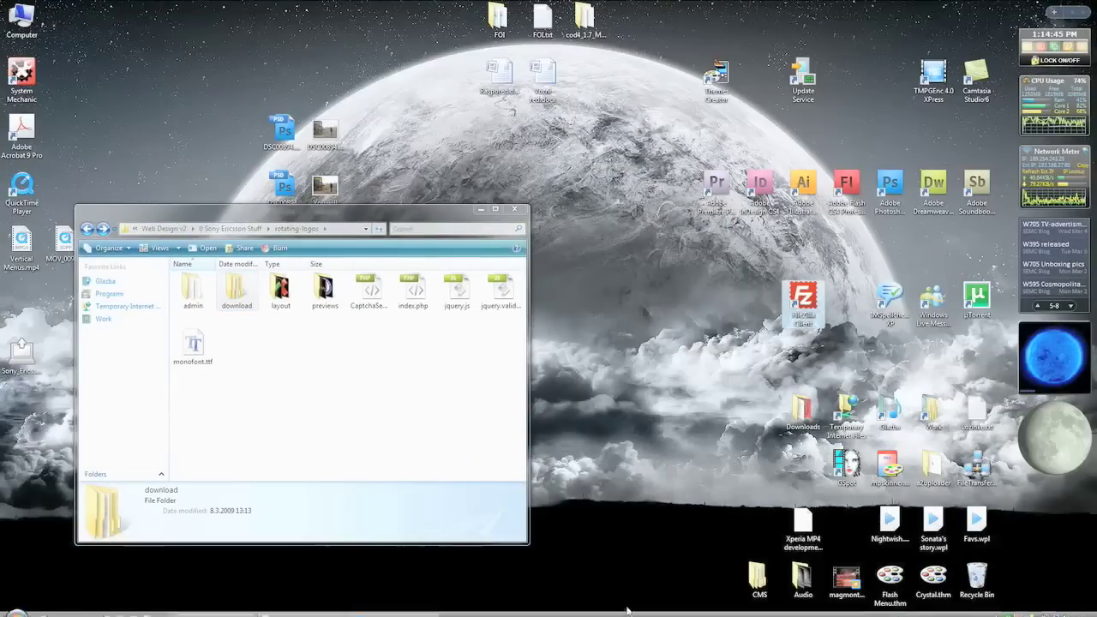
click(394, 610)
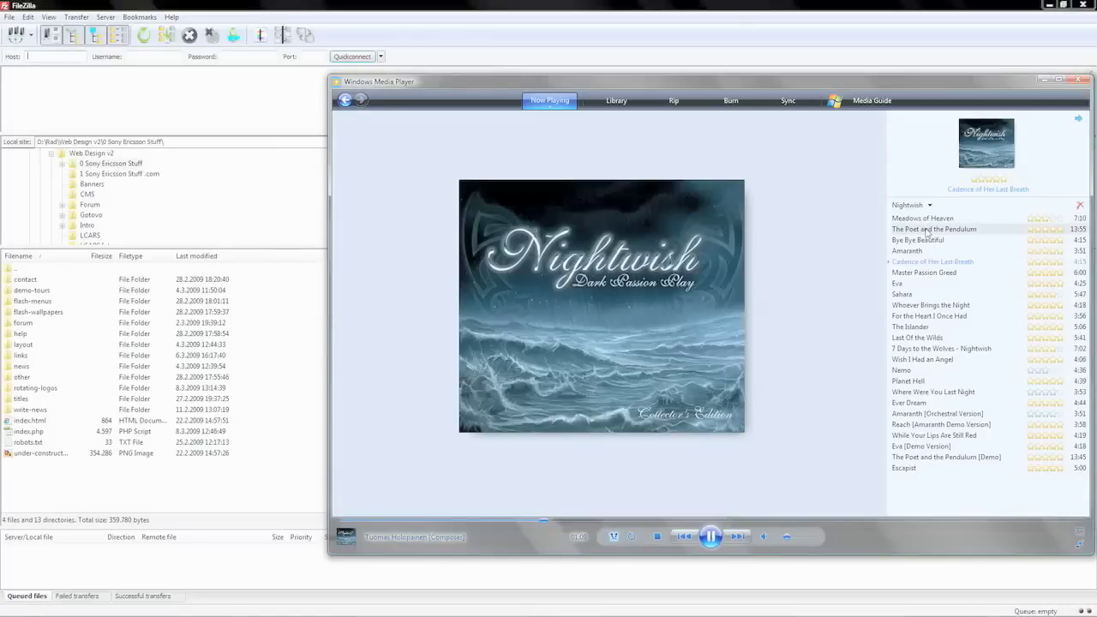
- Reconnect FileZilla to the website's server from the Server menu
key(alt+Tab)
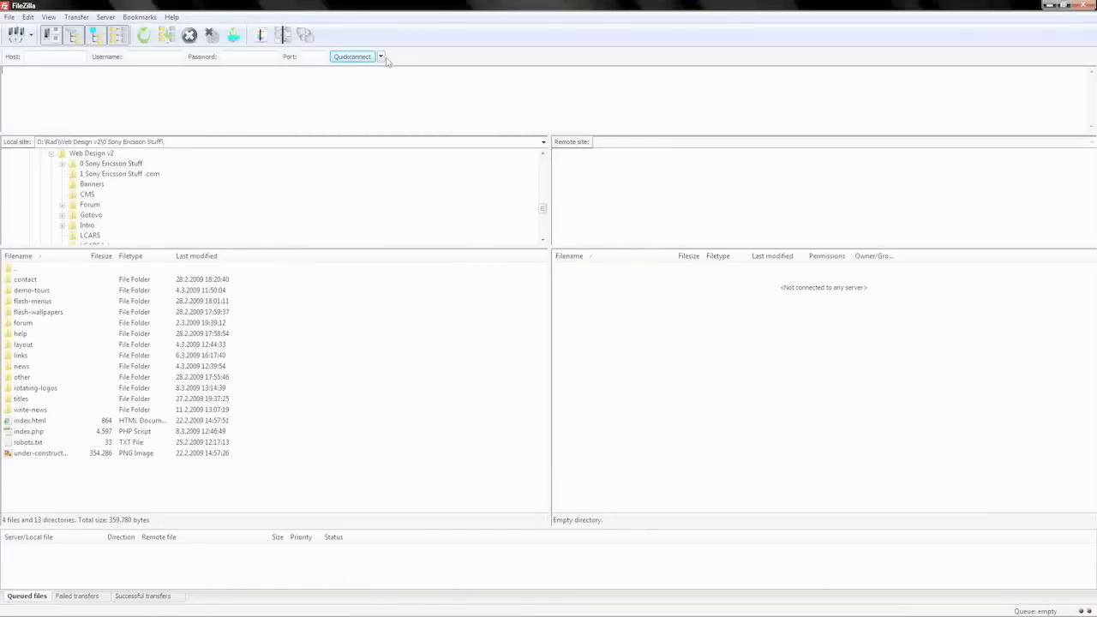
click(28, 18)
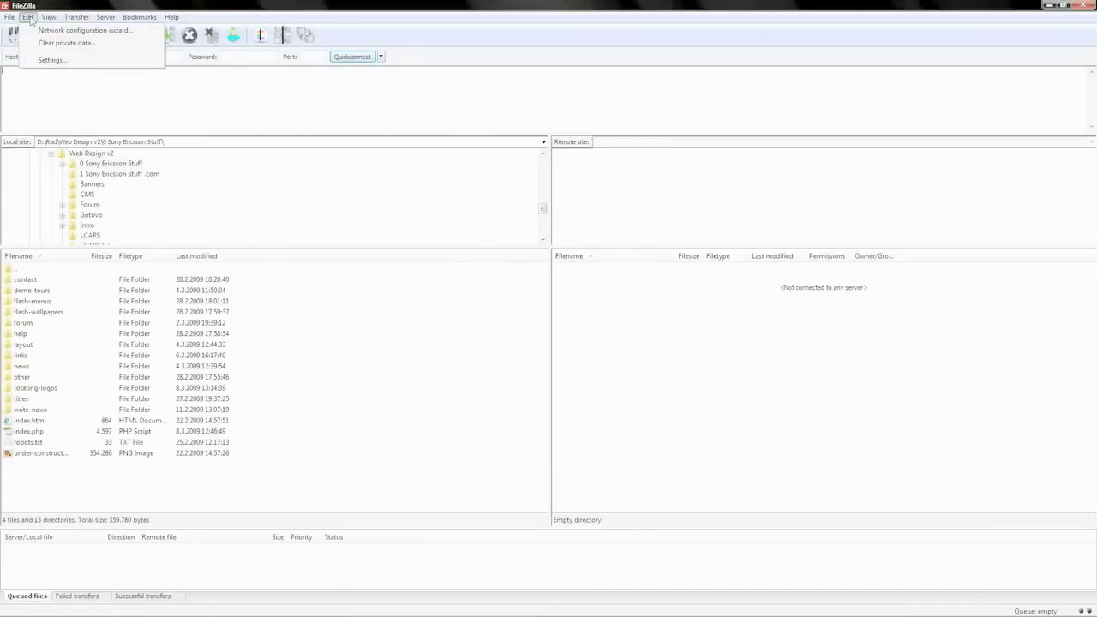
click(82, 17)
click(10, 17)
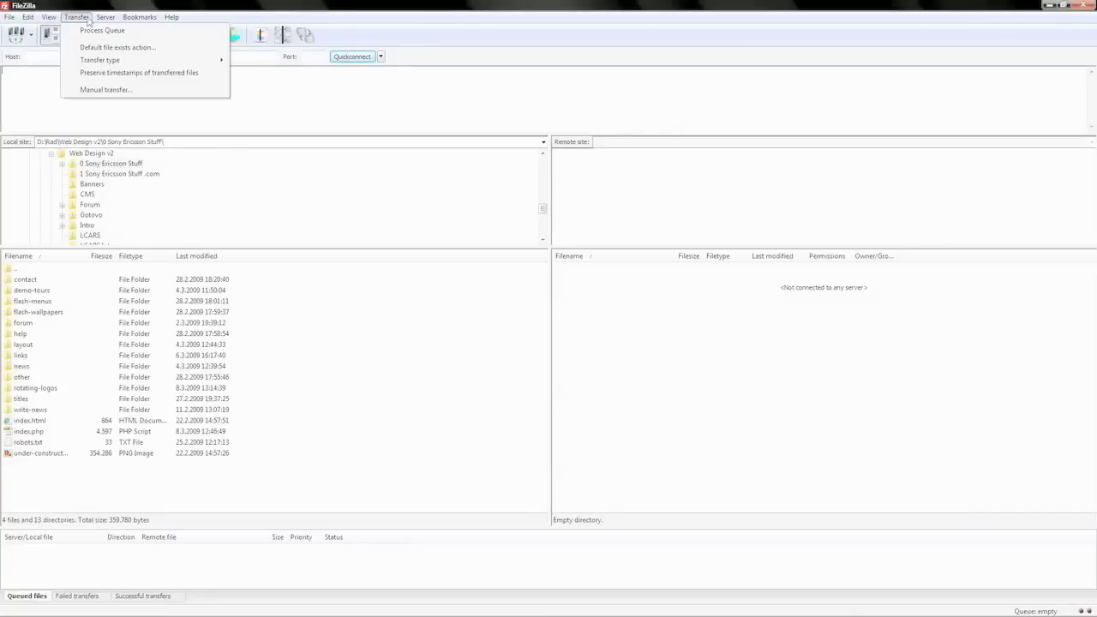
mouse_move(108, 23)
click(127, 48)
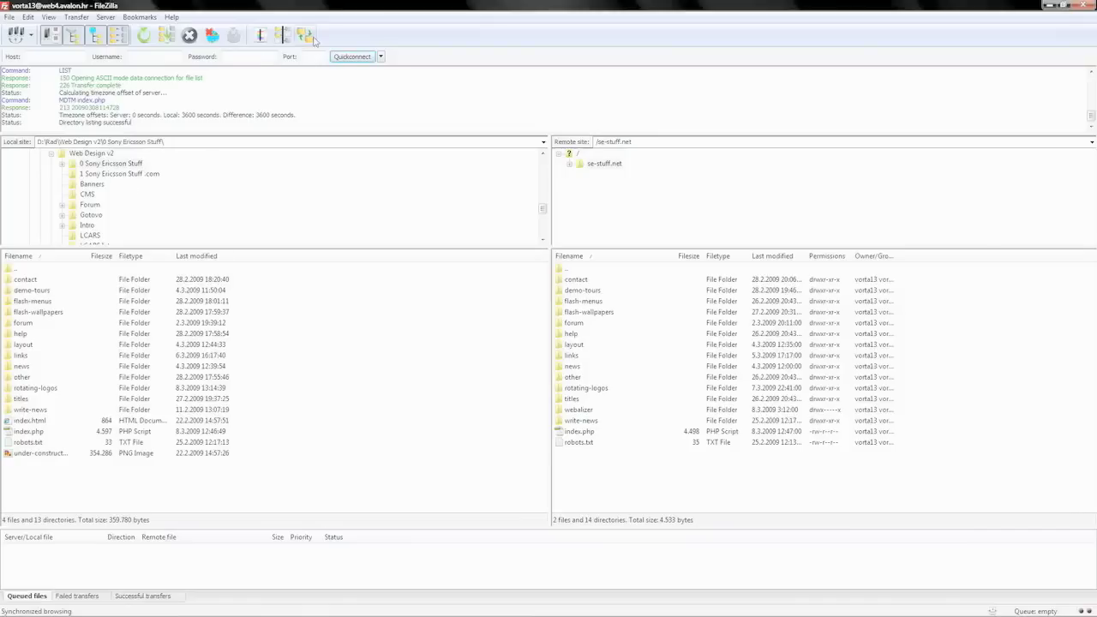
- Turn on directory comparison and upload cruz-azul.zip into rotating-logos/download
double_click(31, 387)
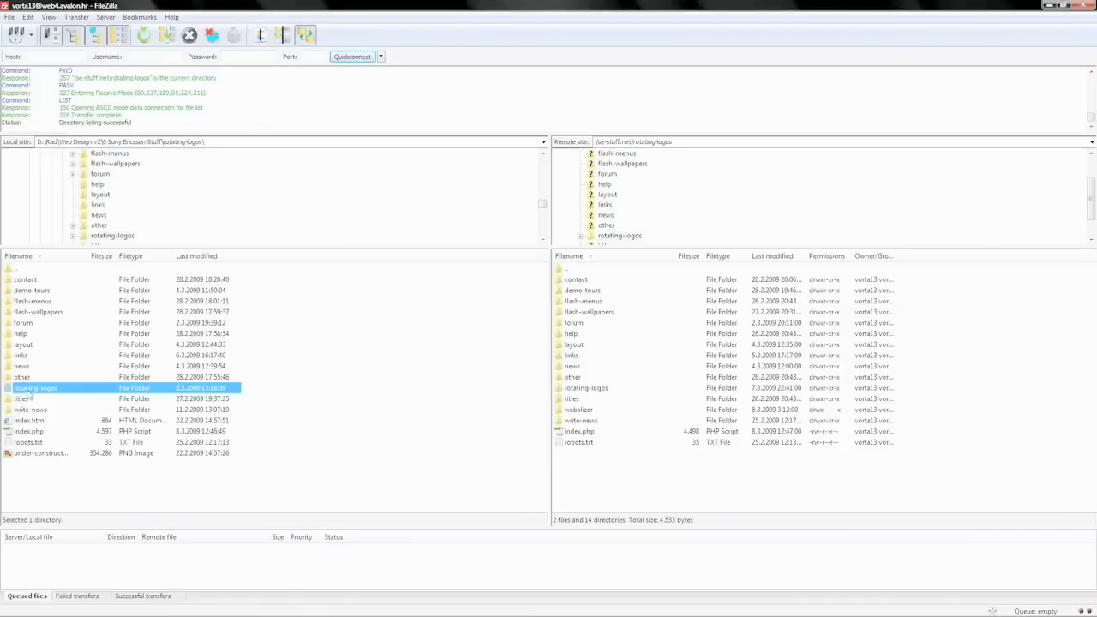
double_click(38, 292)
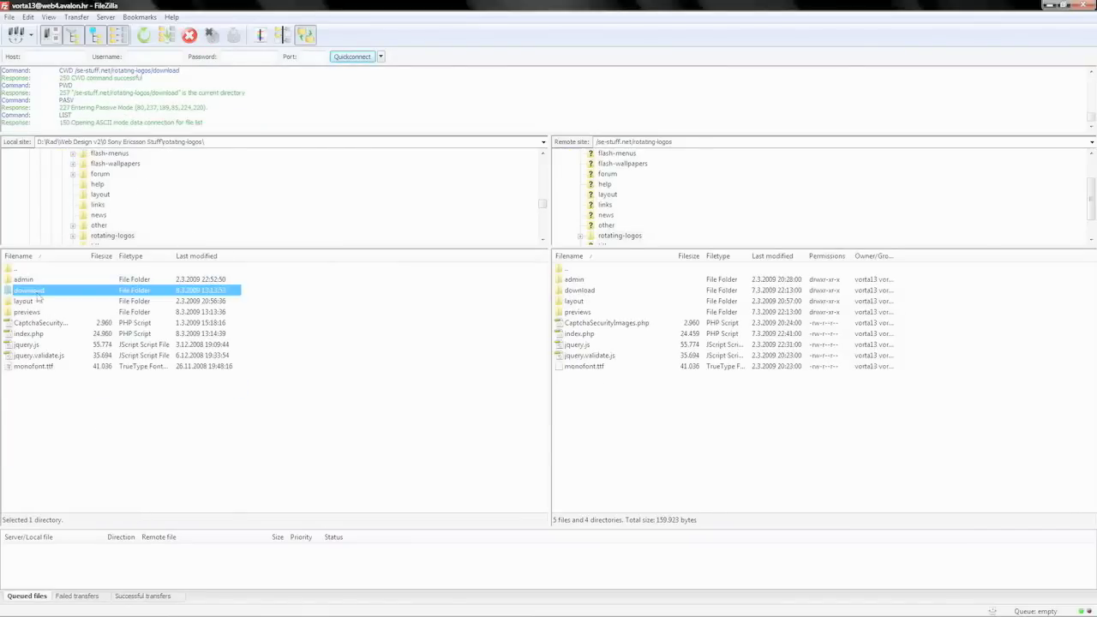
click(283, 35)
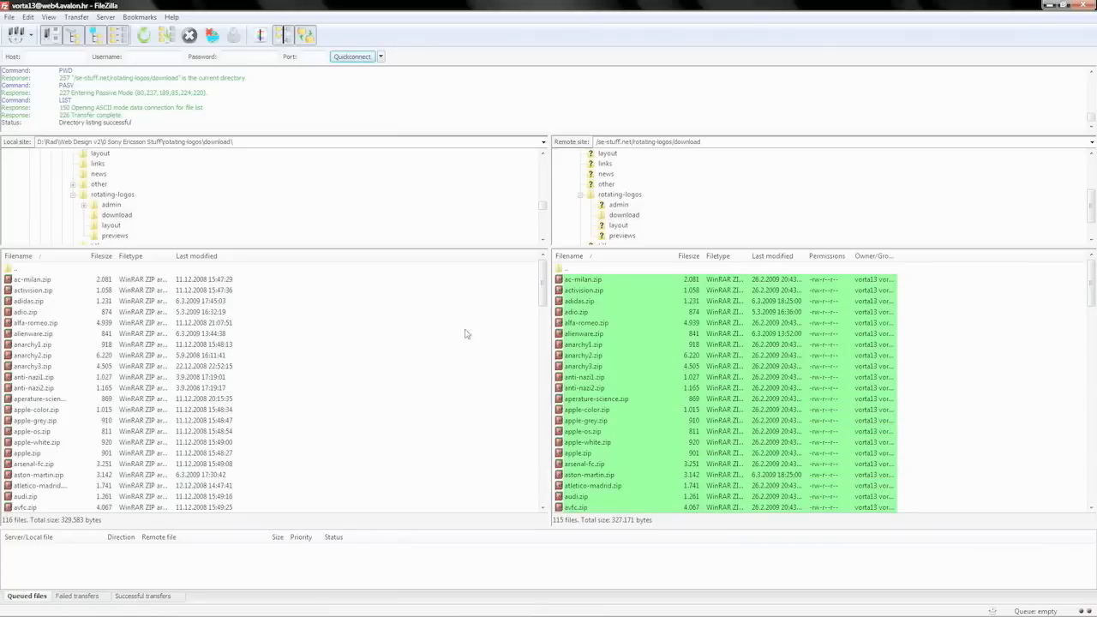
drag(543, 295, 525, 347)
right_click(177, 386)
click(195, 393)
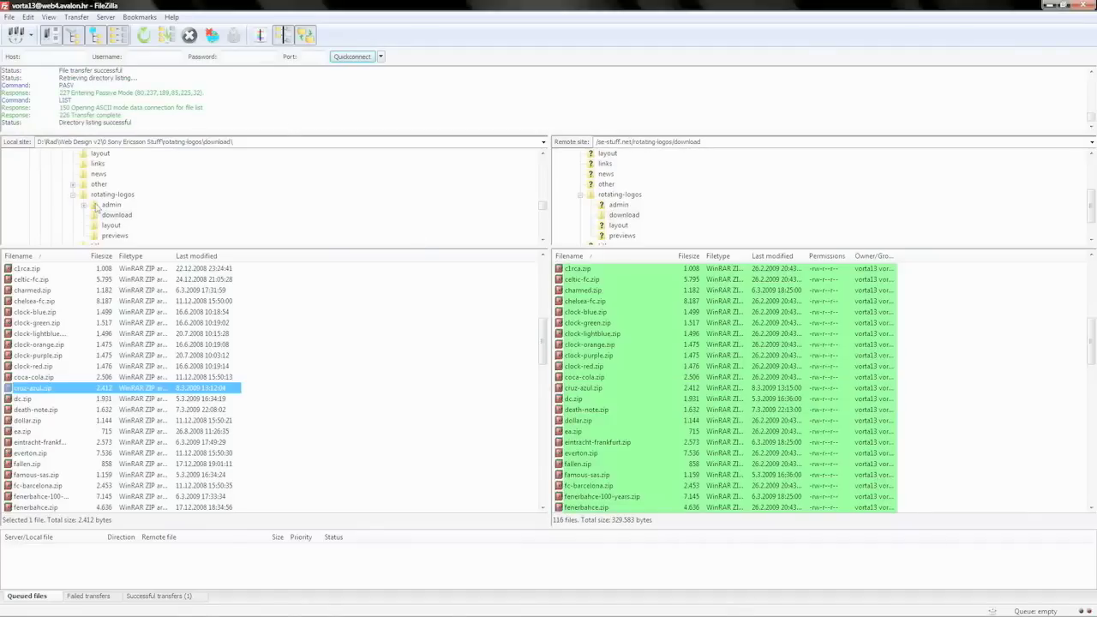
- Navigate from download to the rotating-logos previews folder
drag(539, 350, 541, 261)
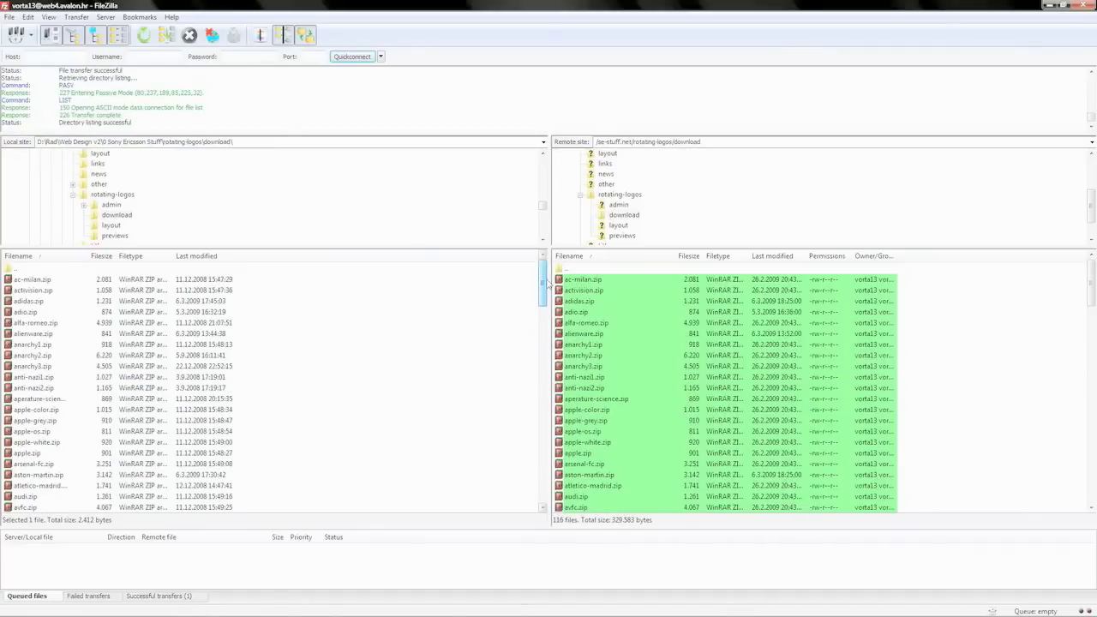
double_click(13, 269)
double_click(26, 290)
double_click(15, 271)
double_click(15, 312)
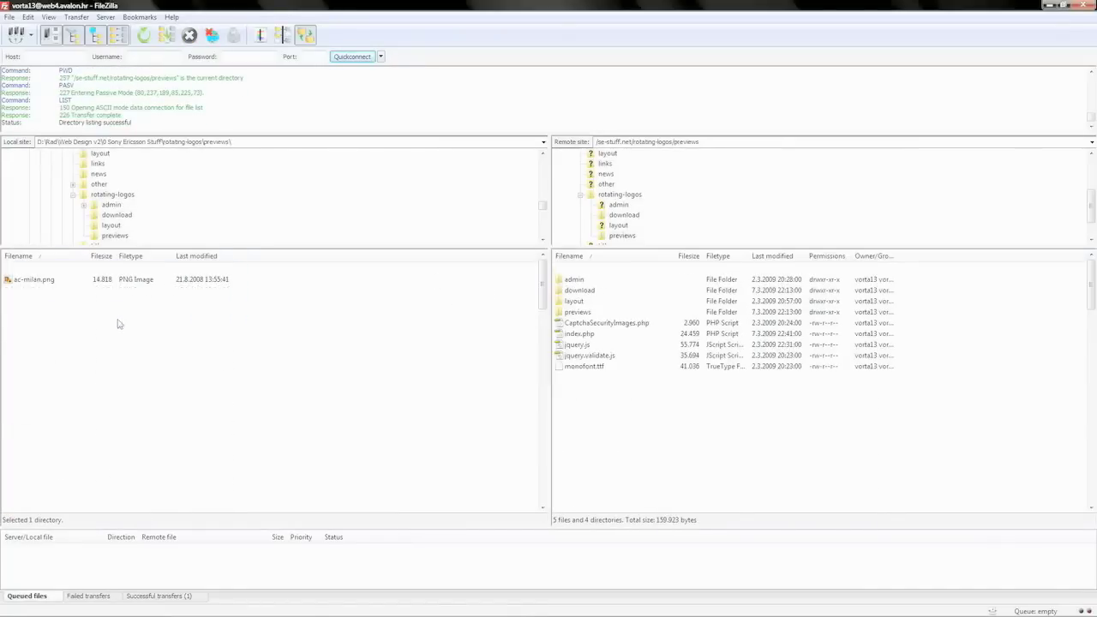
- Upload cruz-azul.png from the local folder to the server's previews folder
drag(544, 290, 543, 335)
click(283, 34)
click(170, 347)
right_click(161, 342)
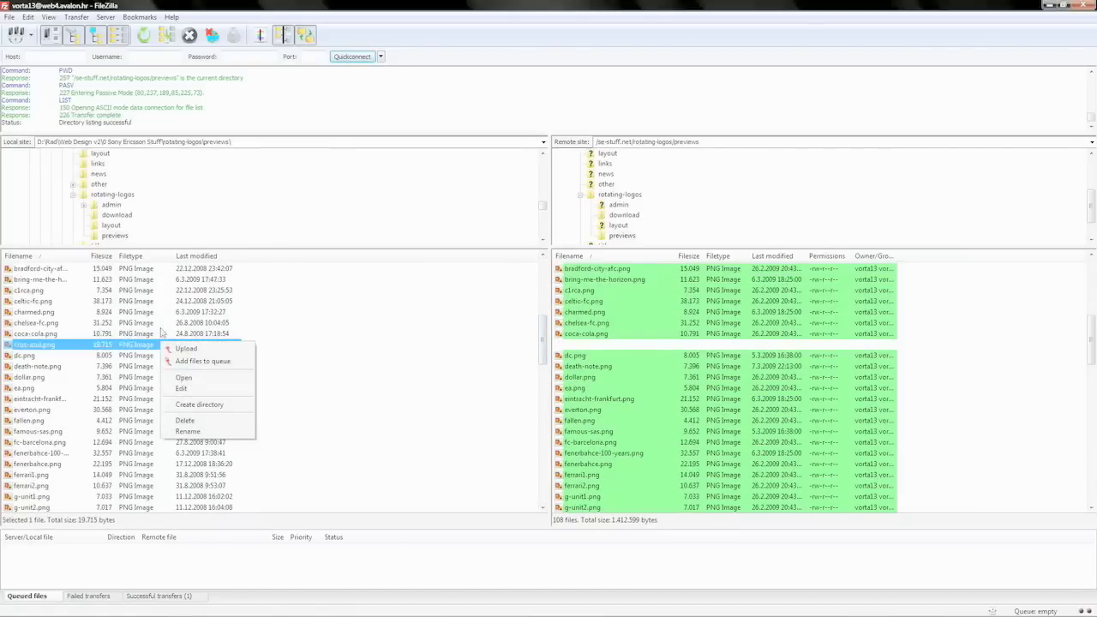
click(186, 350)
- Upload the updated index.php to rotating-logos, overwriting the server's copy
scroll(544, 339, up, 1)
double_click(7, 271)
right_click(37, 336)
click(48, 343)
click(523, 379)
- Reload the live Rotating logos page in Internet Explorer
click(343, 506)
key(F5)
scroll(533, 257, down, 5)
- Load rotating-logos/admin in a new tab and log in with the saved username
scroll(533, 161, down, 6)
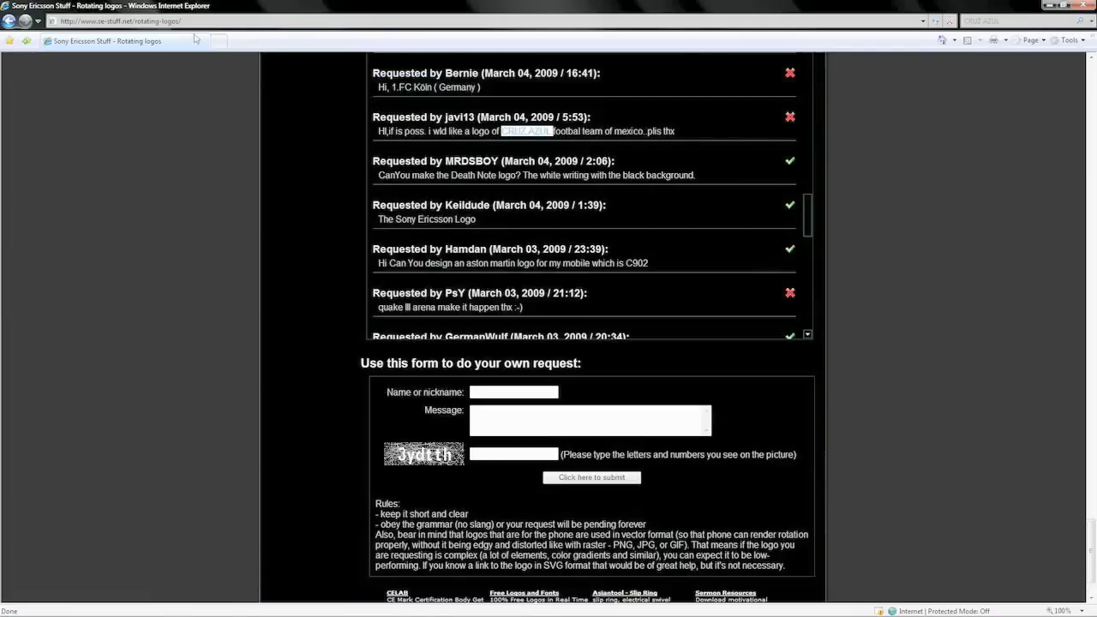
click(220, 40)
text(http://www.se-stuff.net/rotating-logos/)
text(admin)
key(Return)
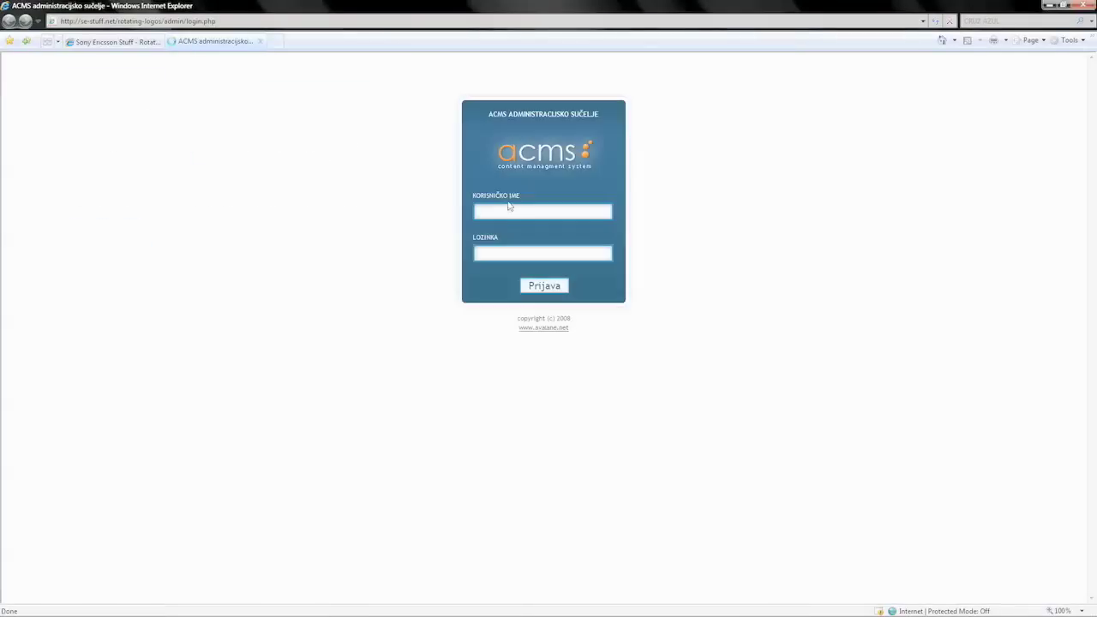
click(519, 210)
text(L)
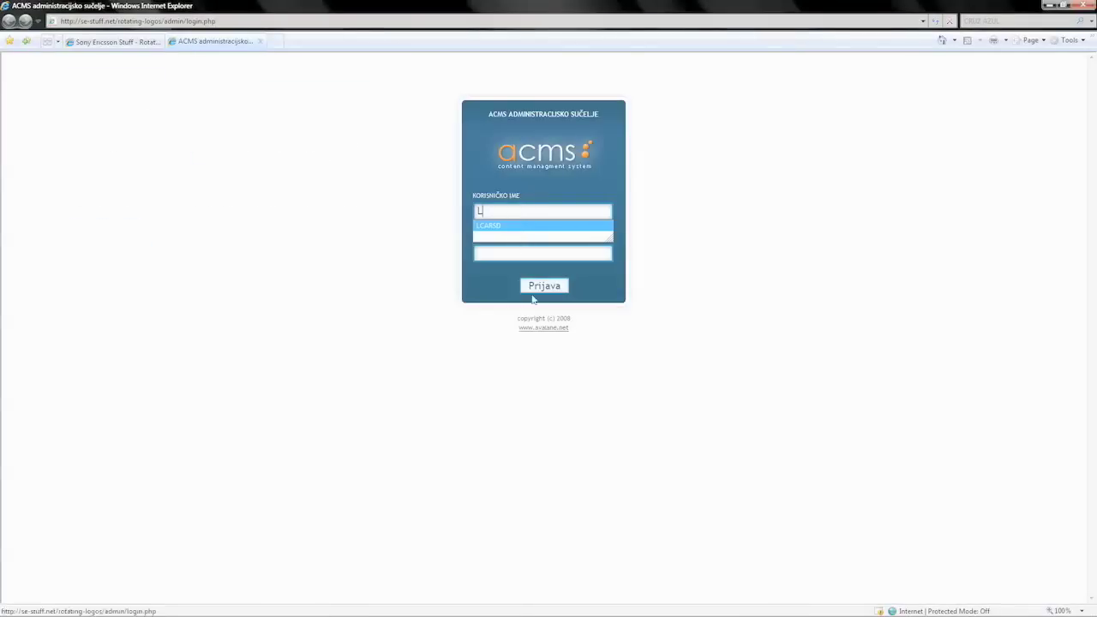
key(Return)
click(531, 288)
- Advance the guestbook list and copy the requester's nickname from the public request page
click(567, 424)
click(136, 43)
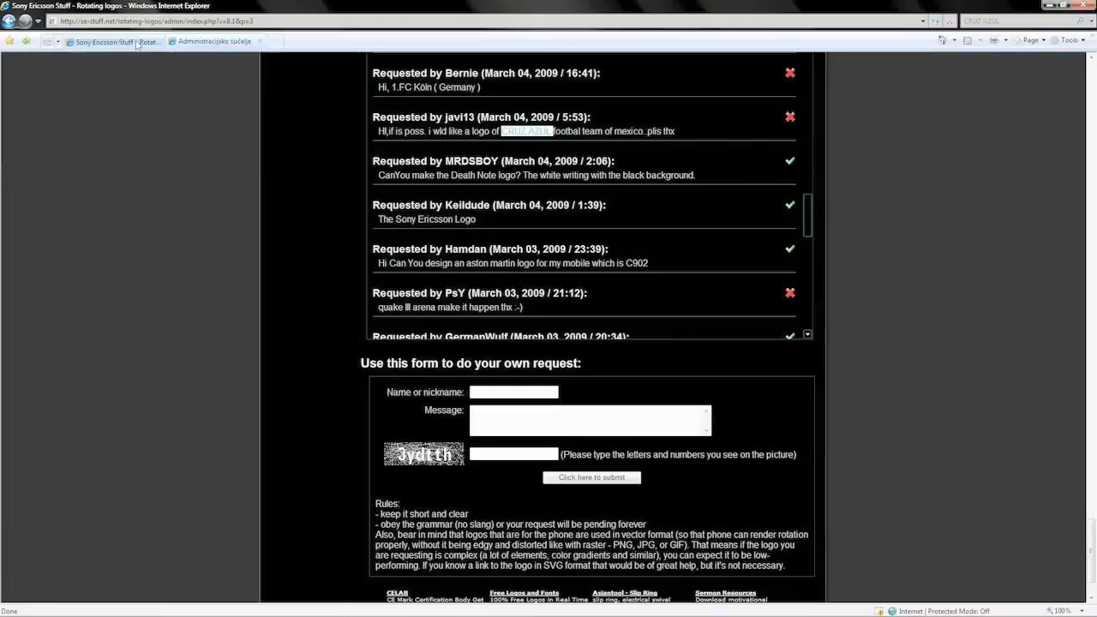
click(442, 117)
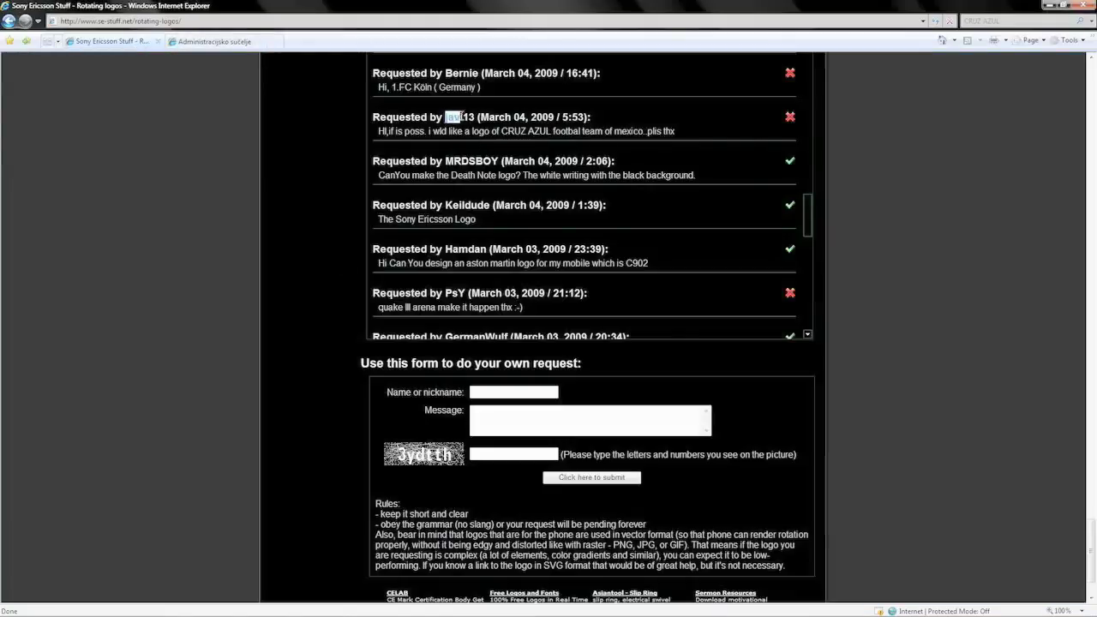
key(ctrl+Tab)
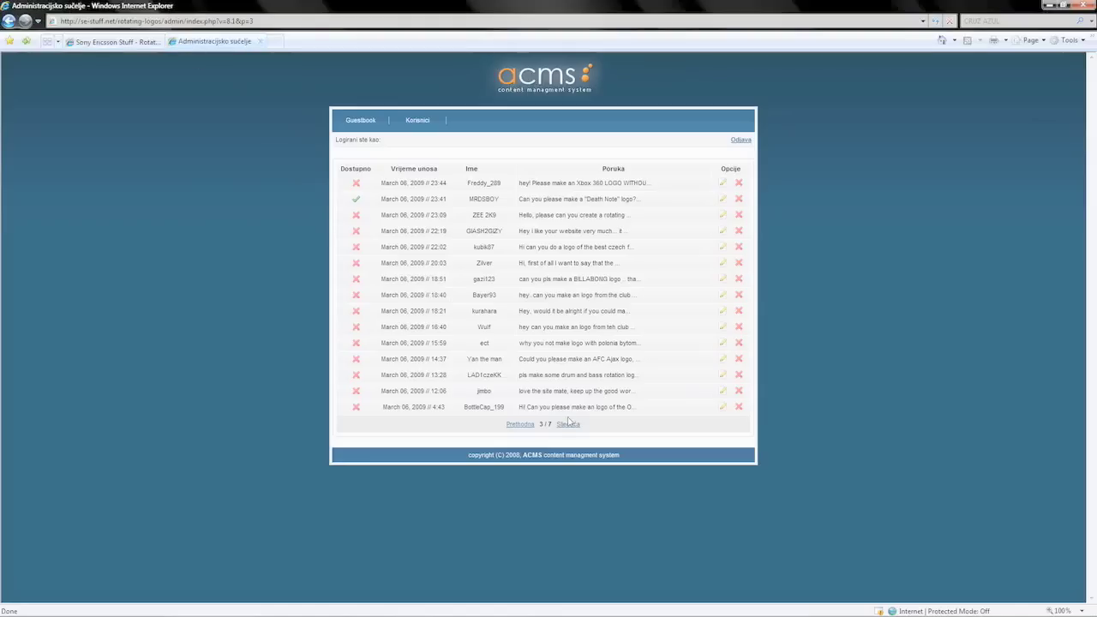
- Search guestbook pages 4–6 for the requester's nickname to locate the Cruz Azul request
click(565, 424)
click(565, 424)
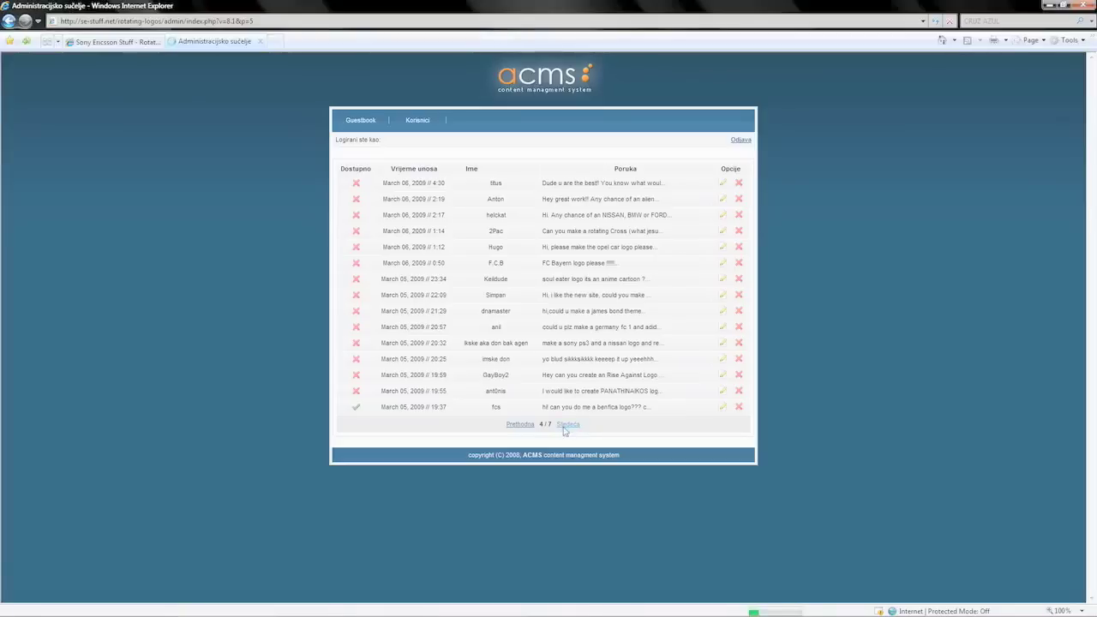
click(517, 423)
key(ctrl+f)
text(javi13)
key(Return)
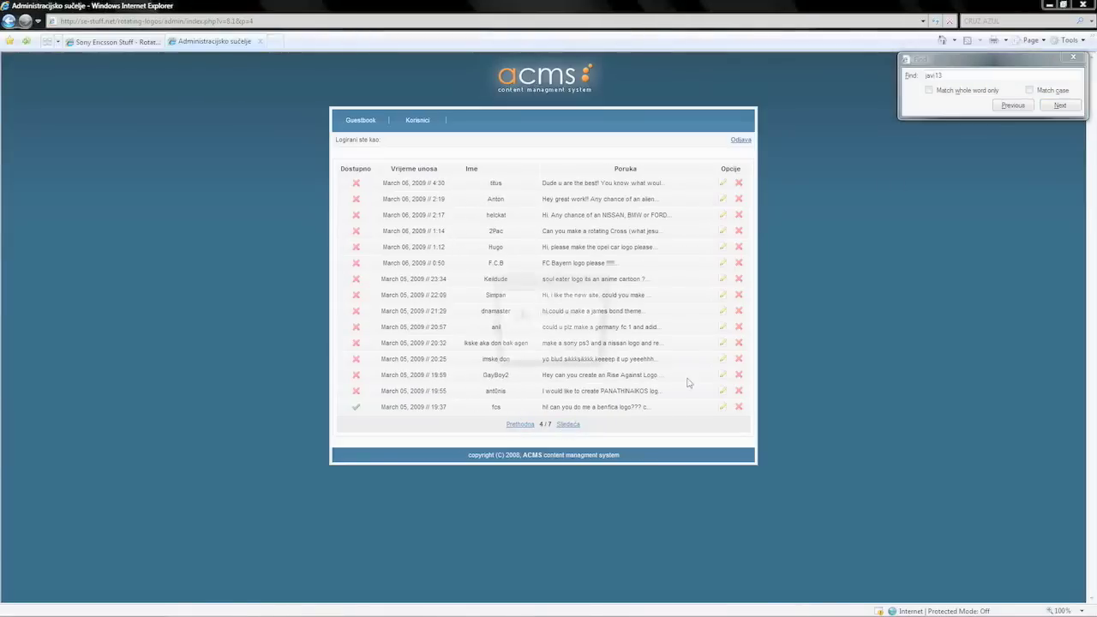
click(562, 357)
click(568, 424)
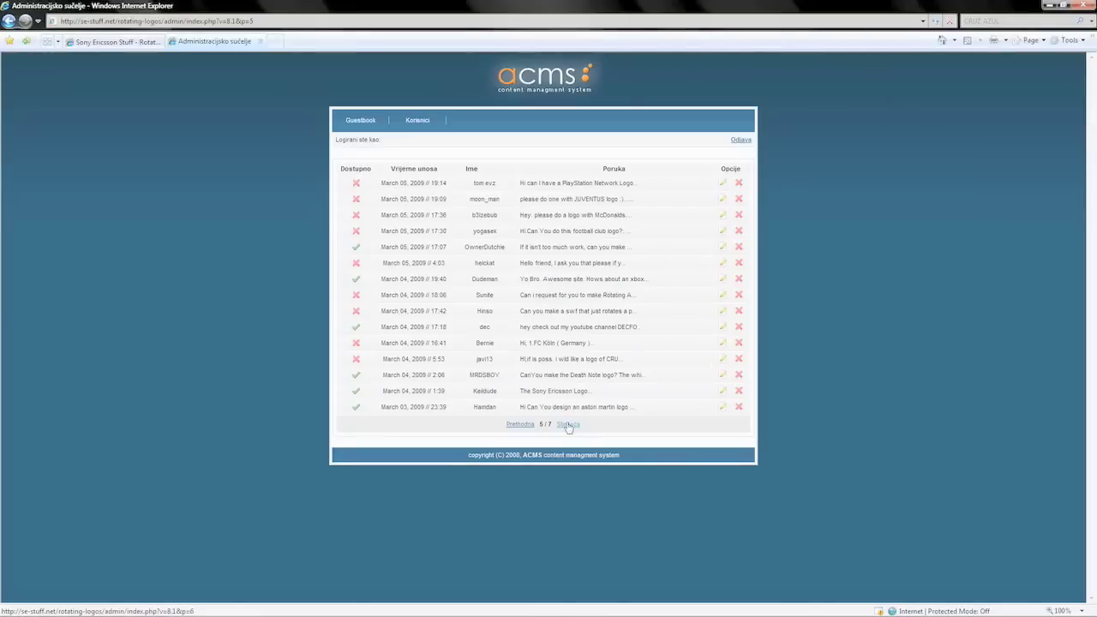
click(568, 424)
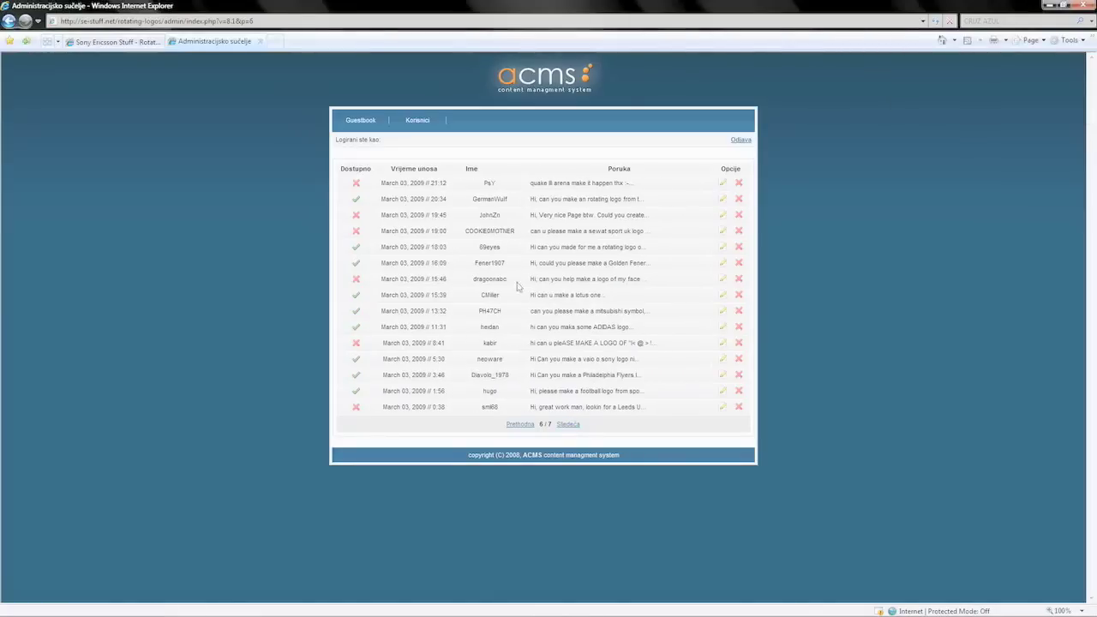
key(ctrl+f)
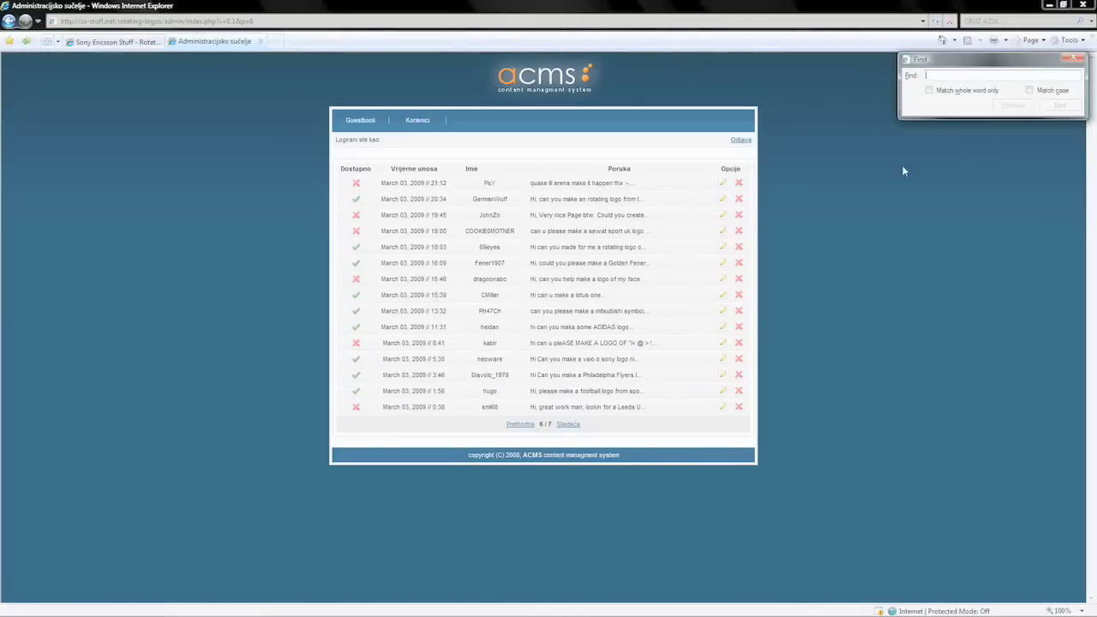
key(Return)
key(Return)
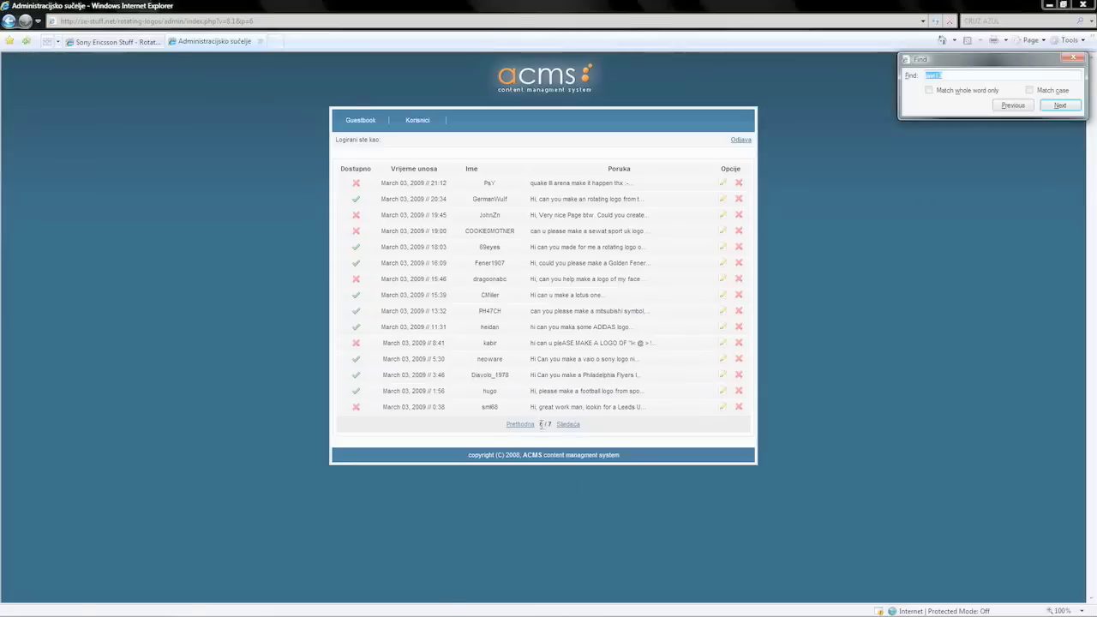
click(520, 424)
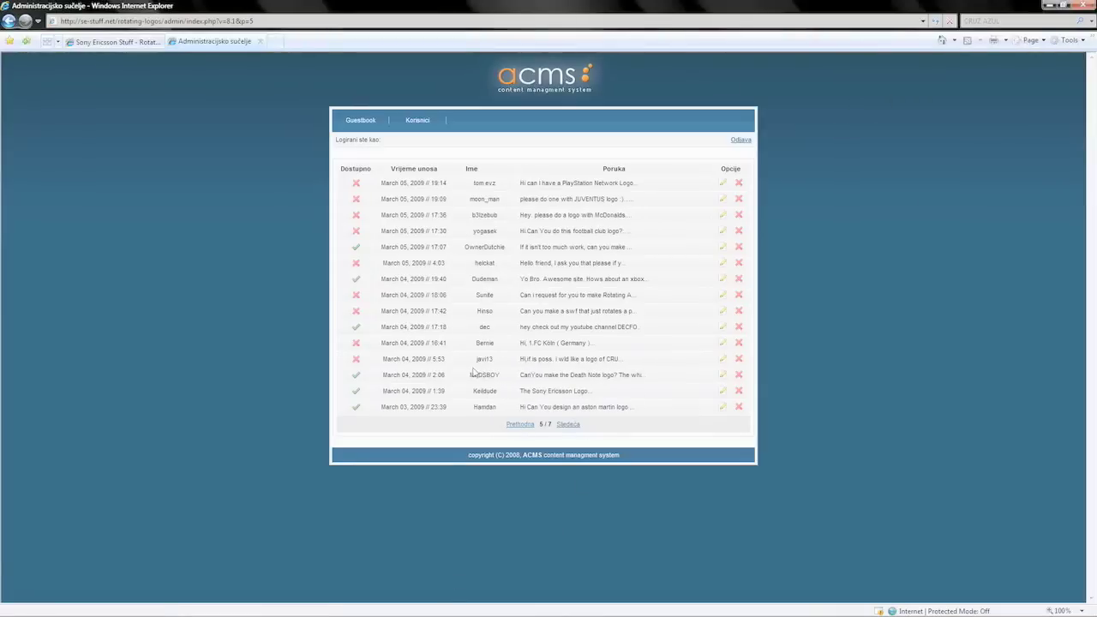
- Edit the Cruz Azul request, tick Dostupno, and save with Upiši
click(723, 360)
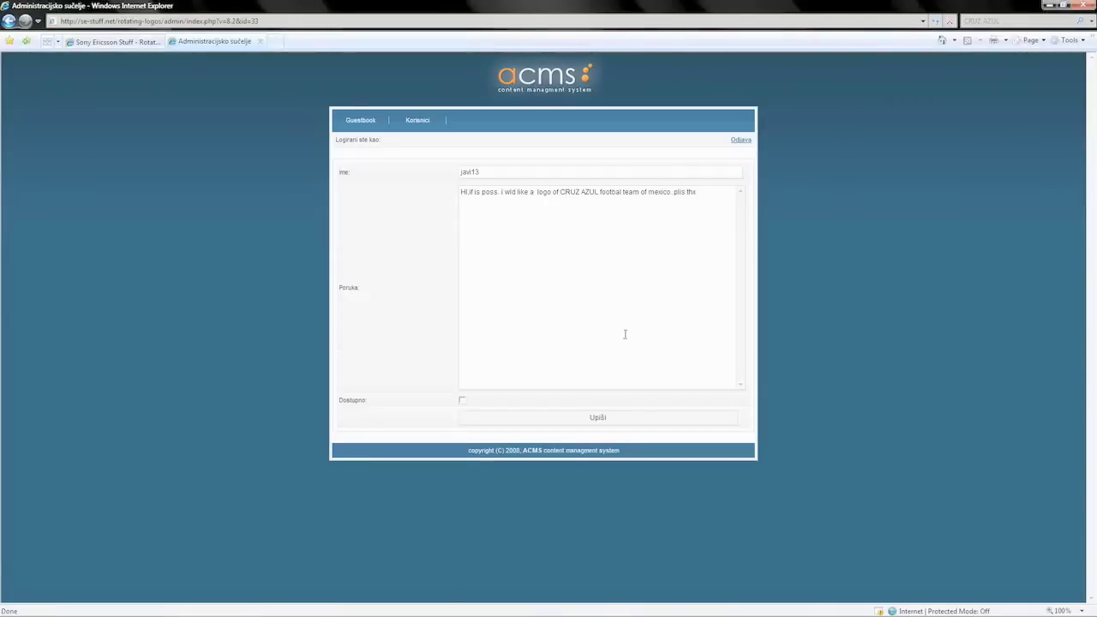
click(464, 400)
click(478, 418)
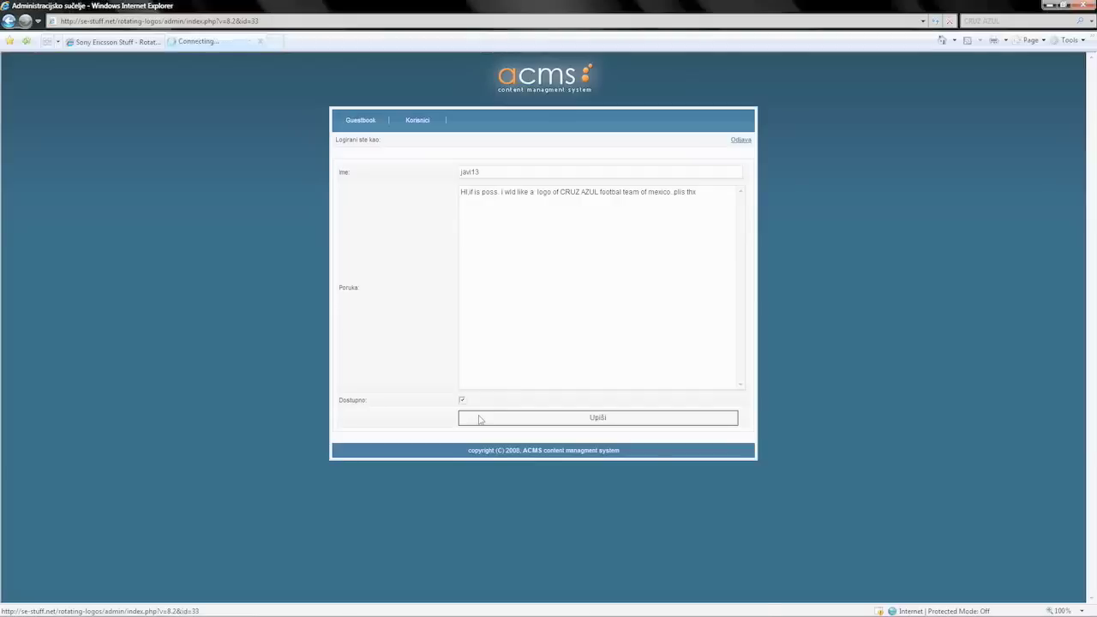
- Reload the public Rotating logos page and find the CRUZ request, now ticked
click(129, 42)
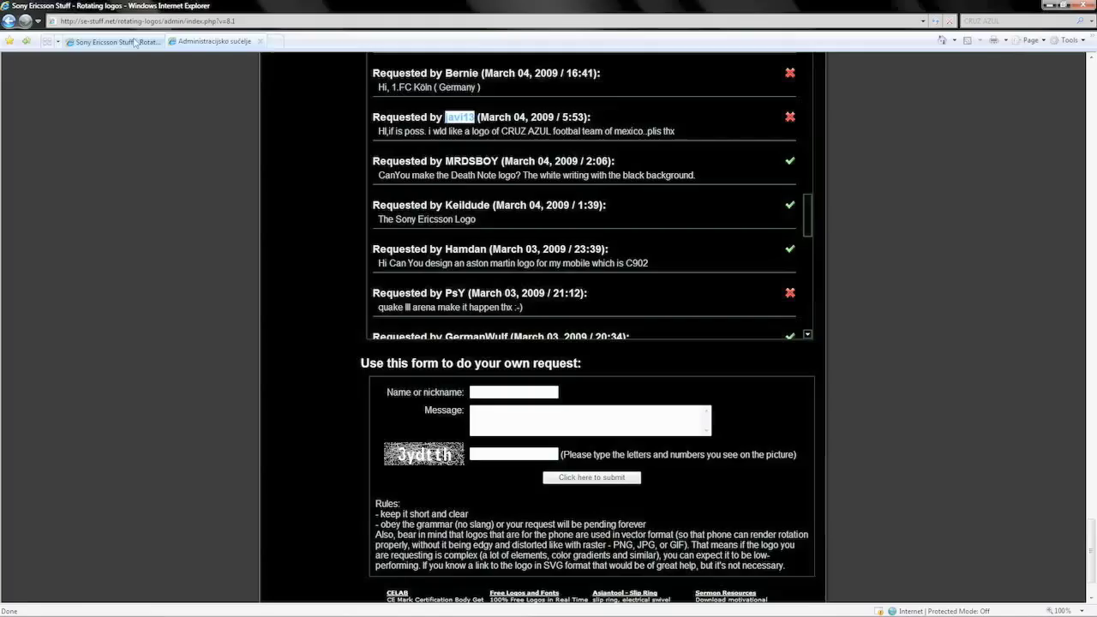
key(F5)
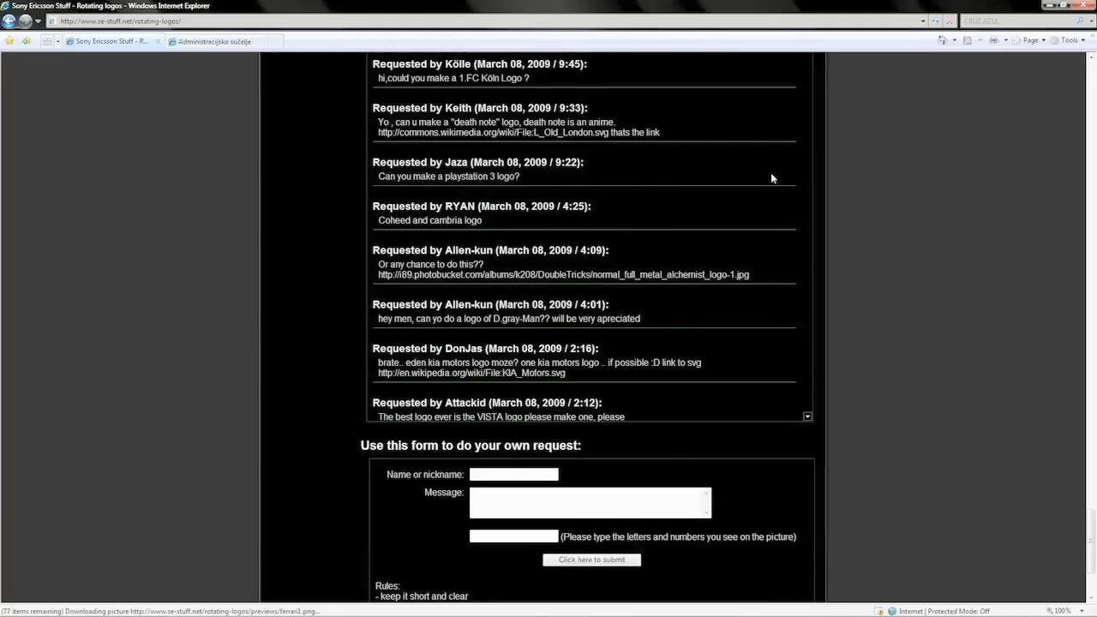
scroll(803, 162, down, 10)
drag(807, 353, 810, 383)
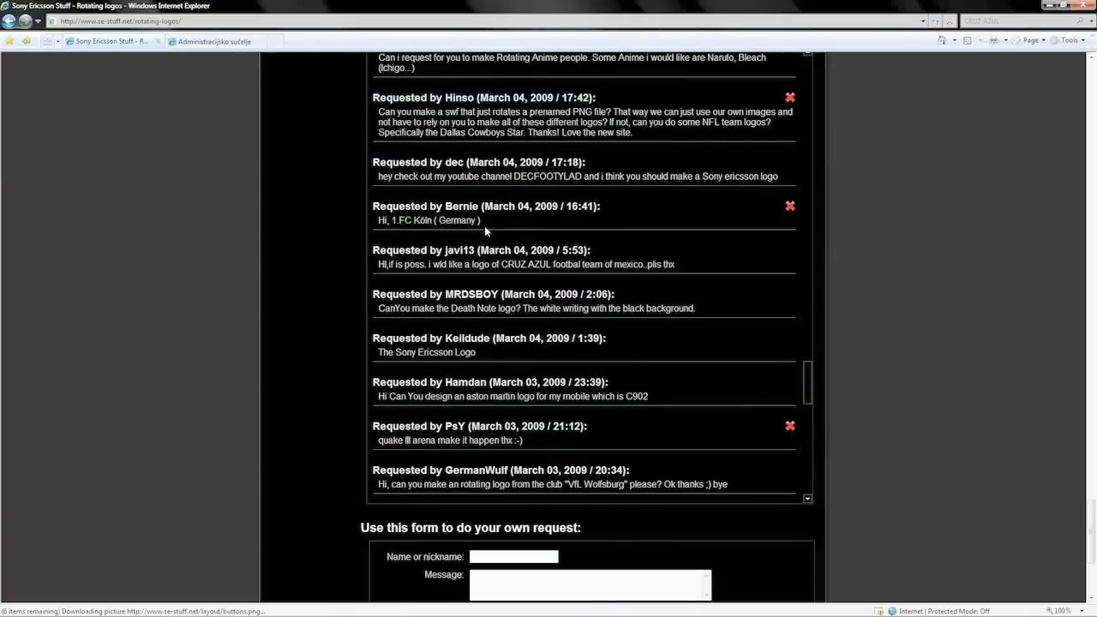
scroll(371, 308, up, 2)
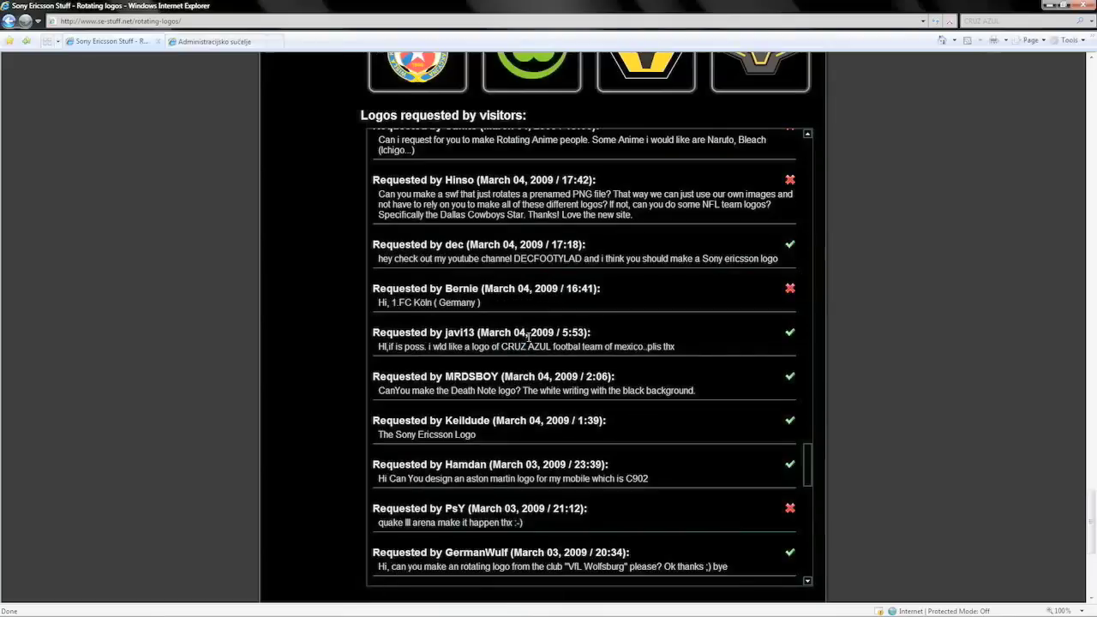
key(ctrl+f)
click(1060, 105)
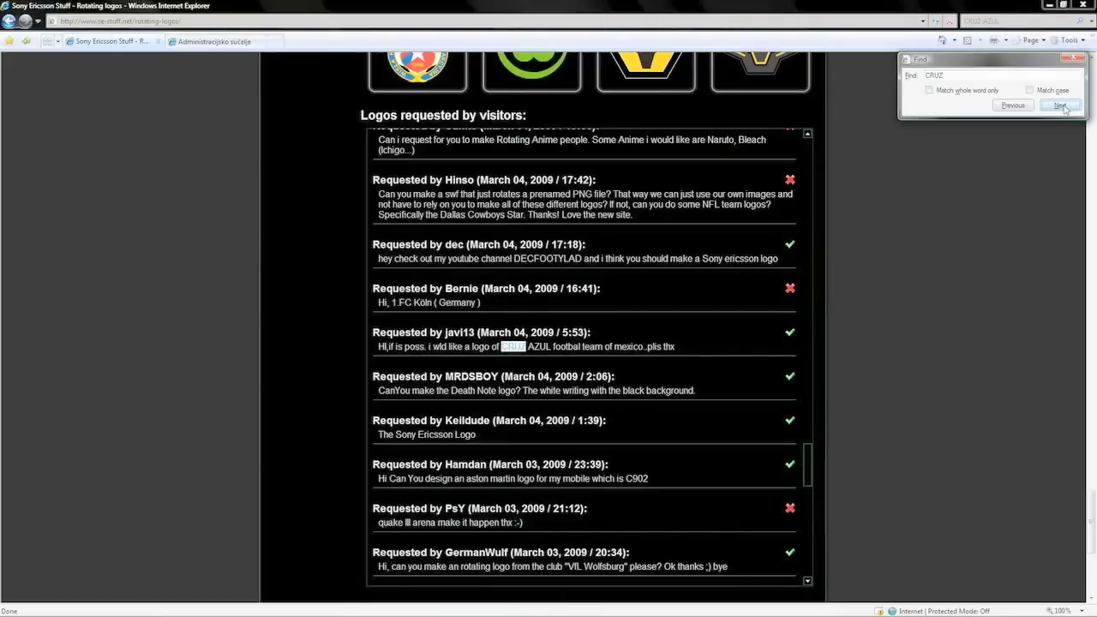
key(Escape)
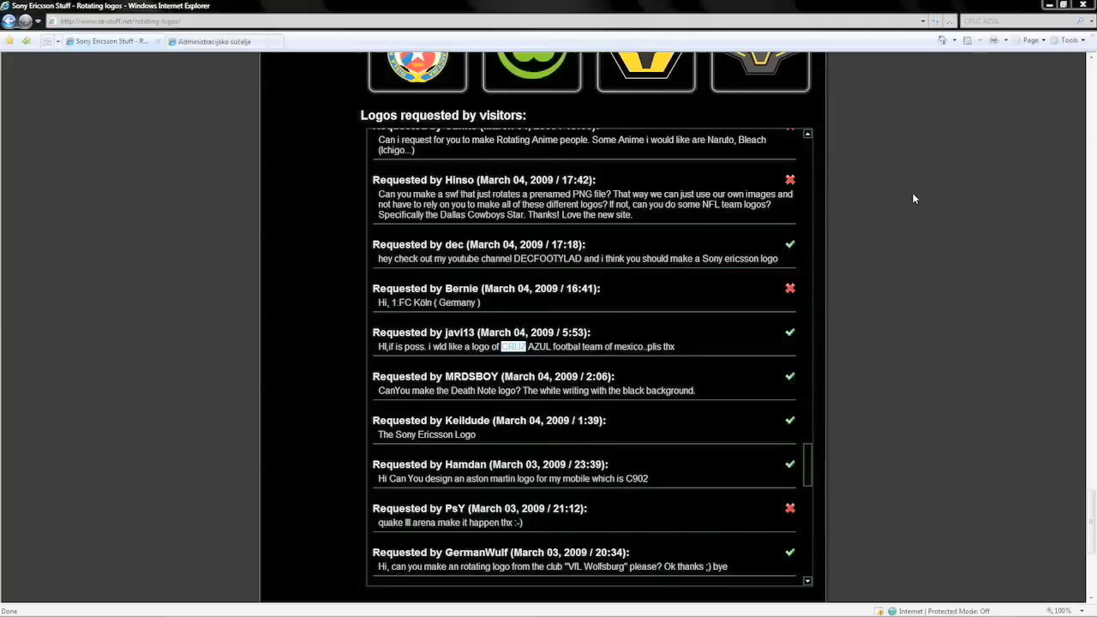
- Test the Cruz Azul logo in the grid offers cruz-azul.zip, cancel, and return to top
scroll(907, 197, up, 5)
scroll(206, 288, up, 5)
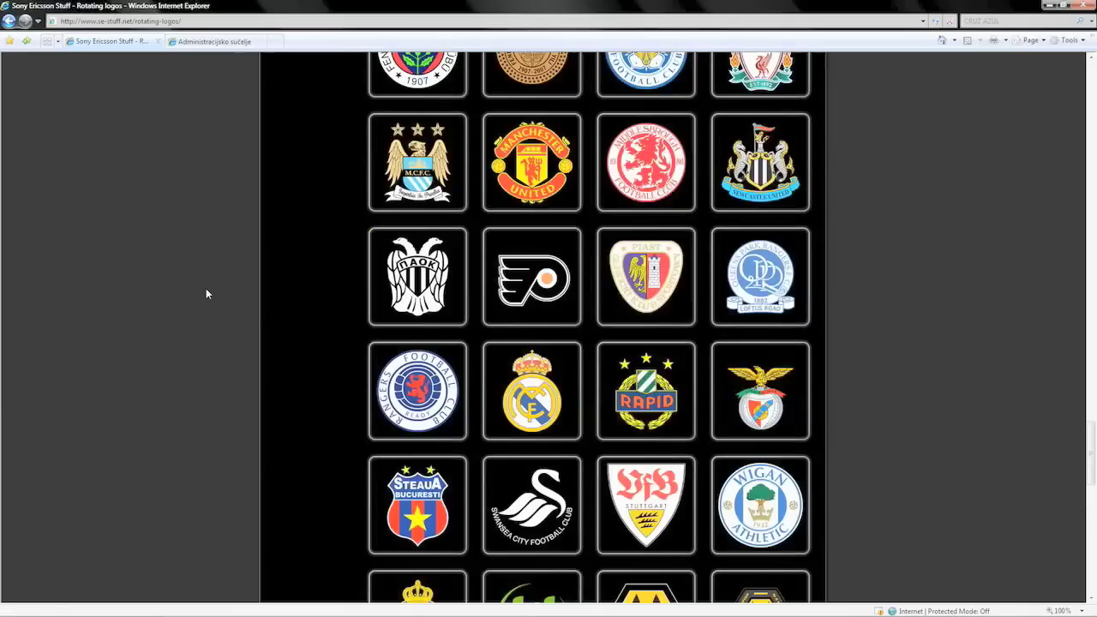
scroll(321, 285, up, 2)
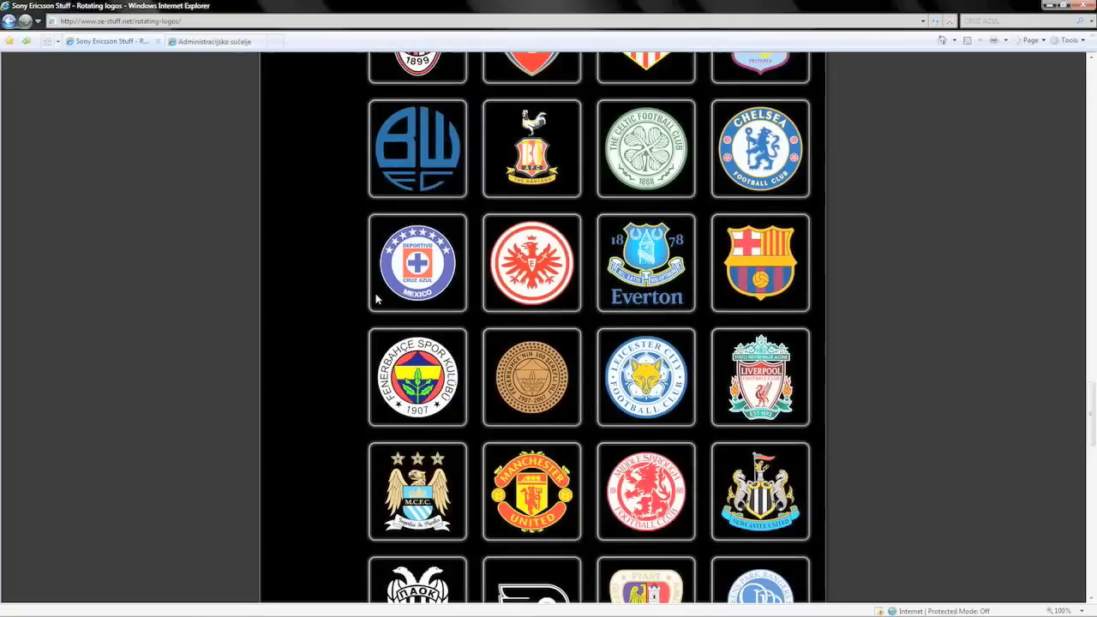
click(415, 266)
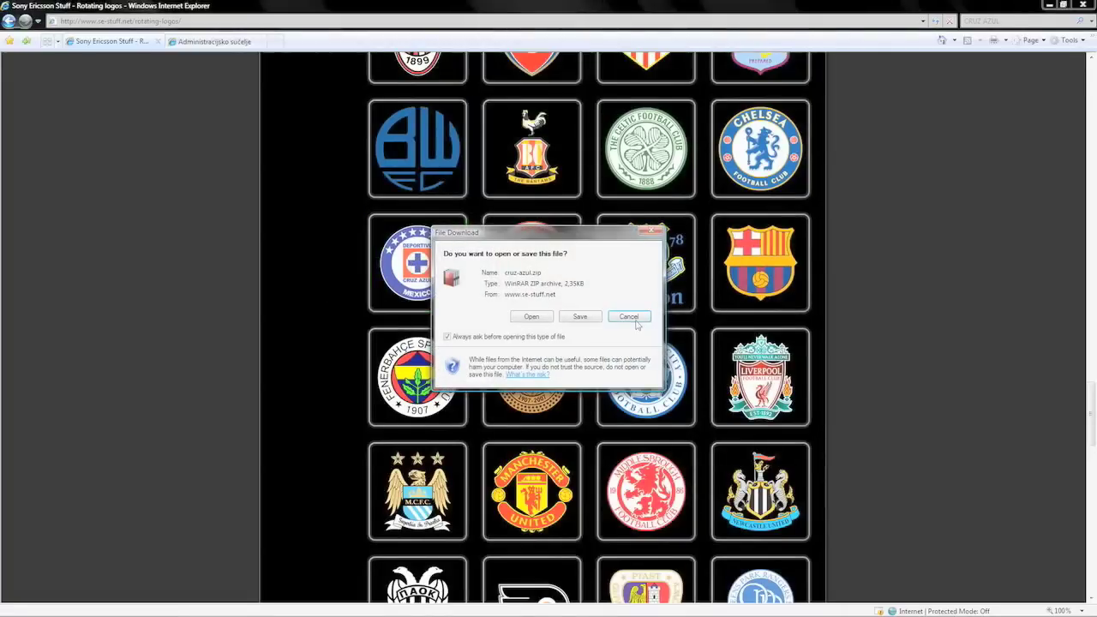
click(627, 315)
scroll(289, 317, up, 6)
scroll(289, 323, up, 15)
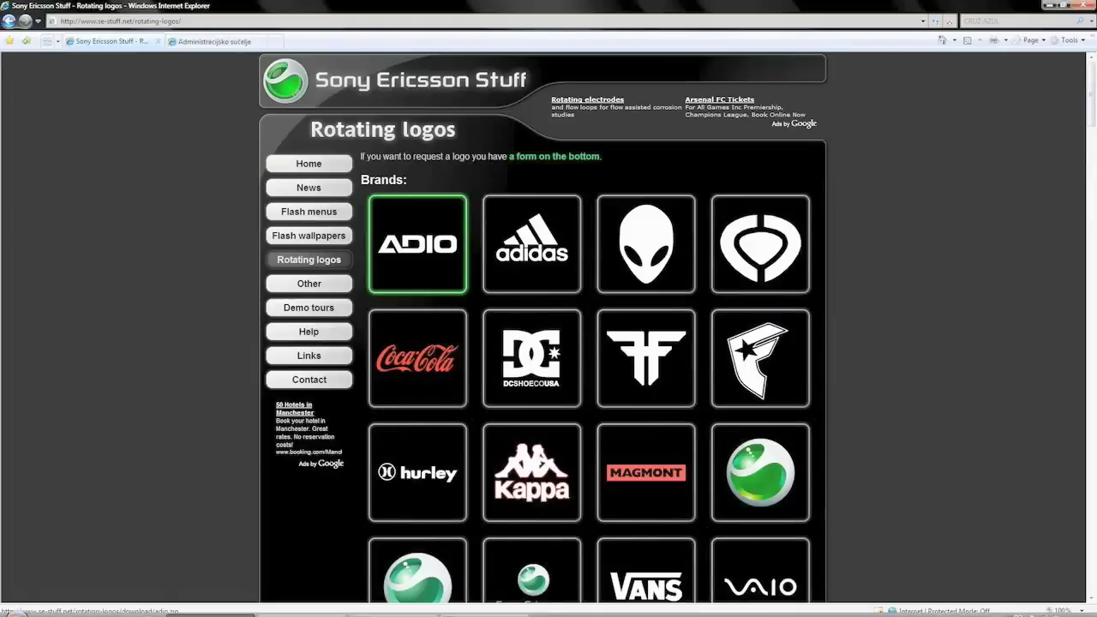
click(999, 609)
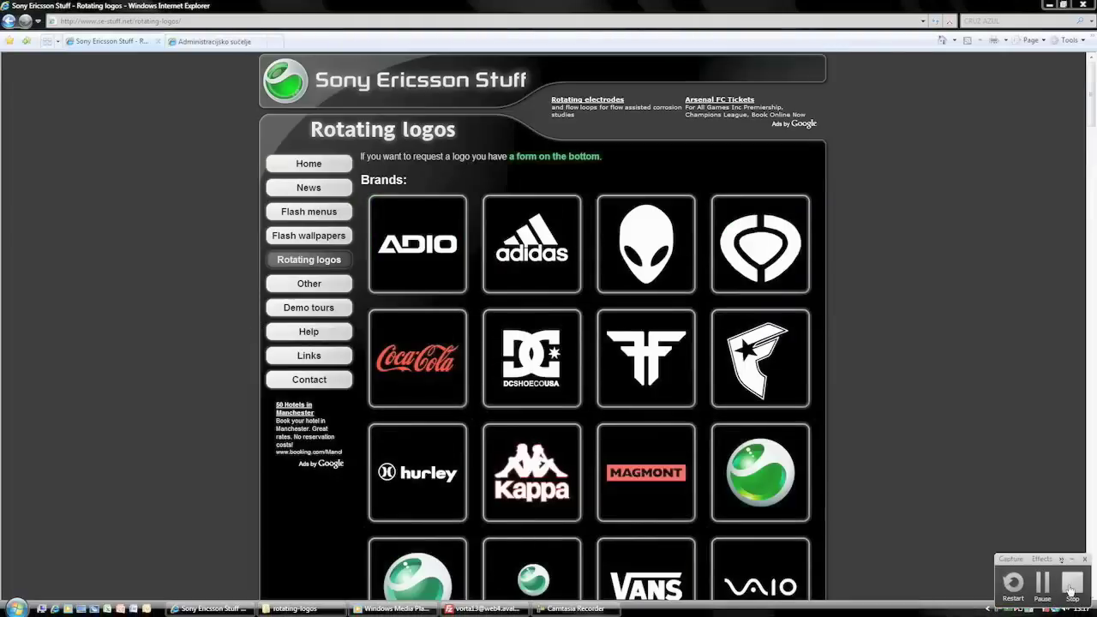